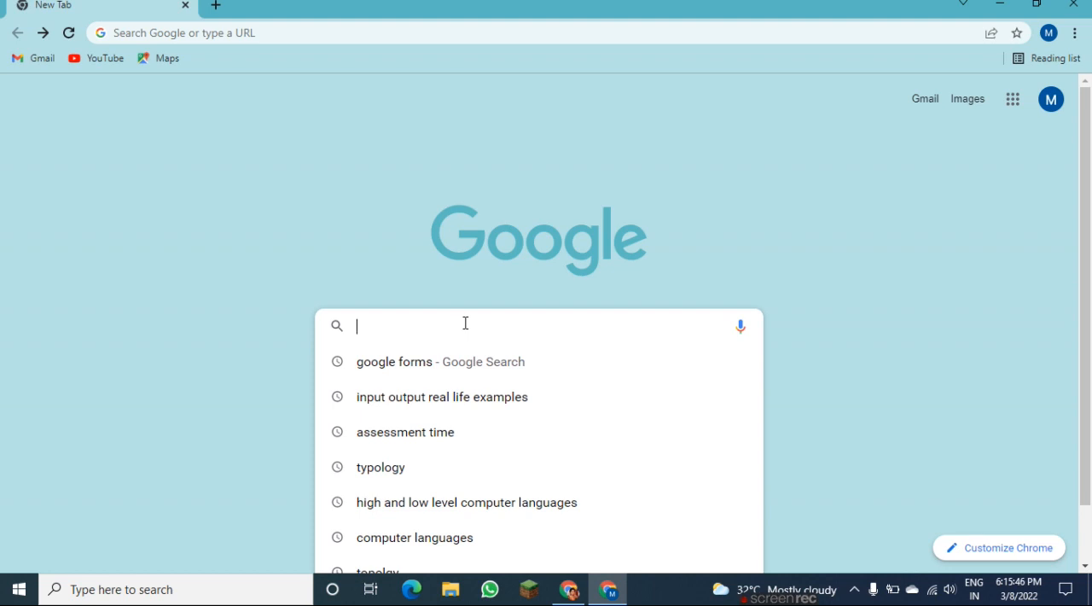
Search Google for "google forms".
left_click(423, 361)
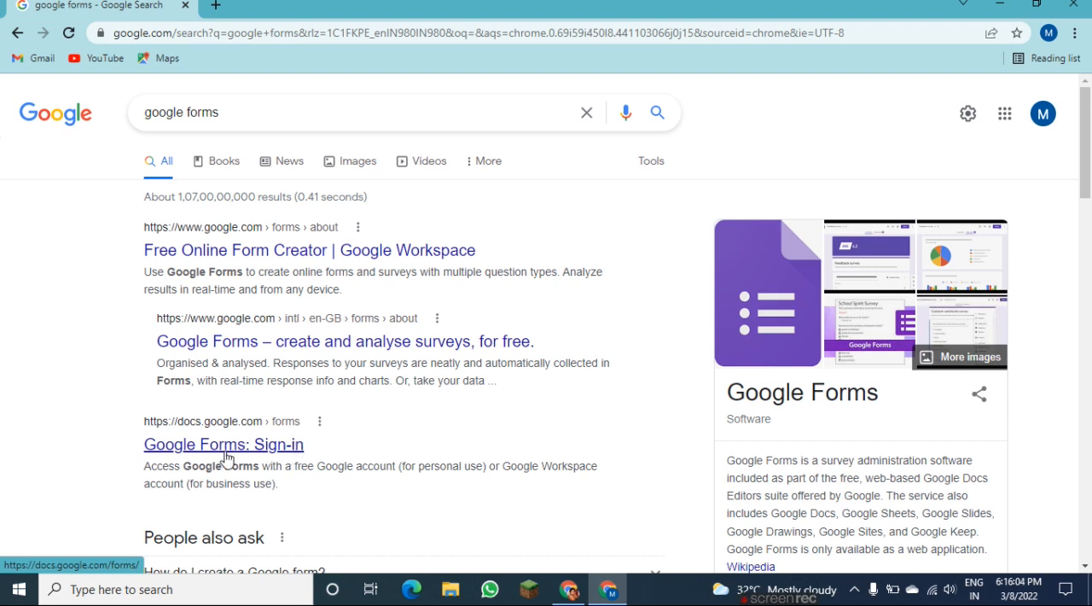
Look over the Free Online Form Creator page of Google Workspace and return to the search results.
left_click(211, 251)
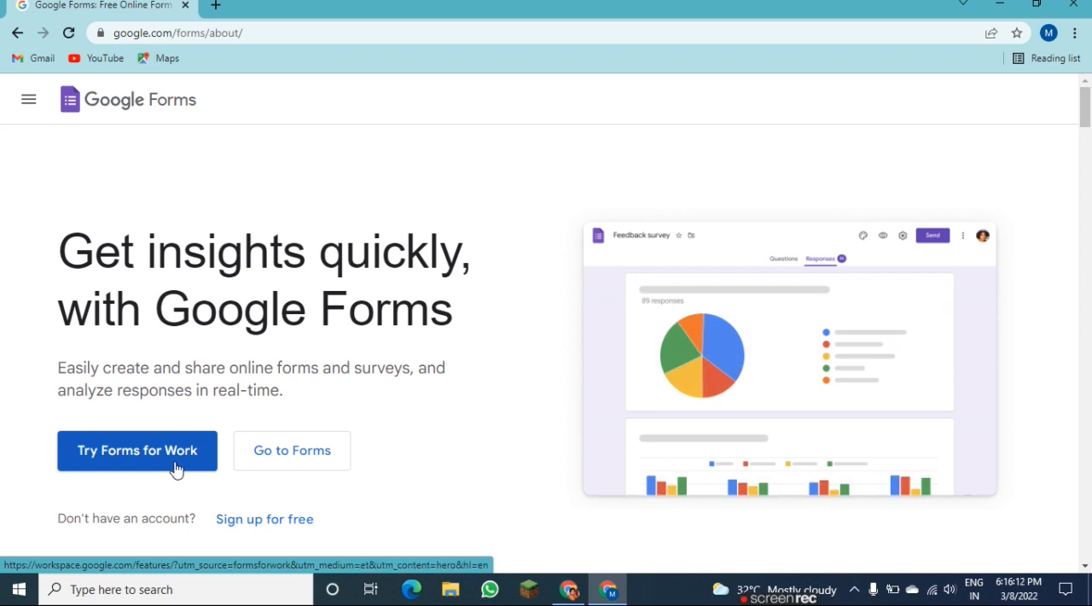
left_click(74, 104)
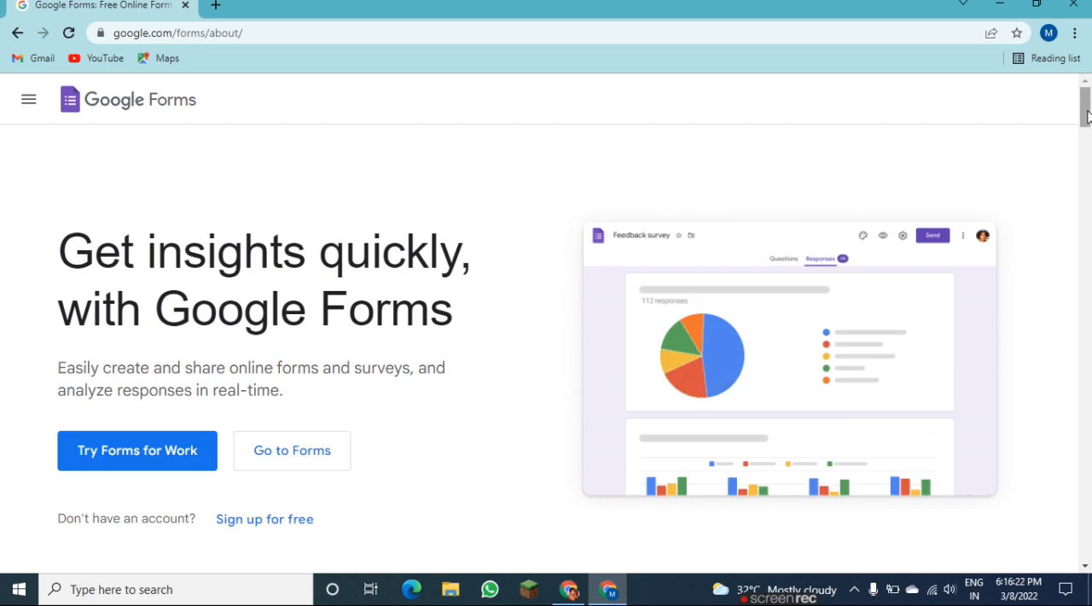
left_click_drag(1087, 117, 1087, 152)
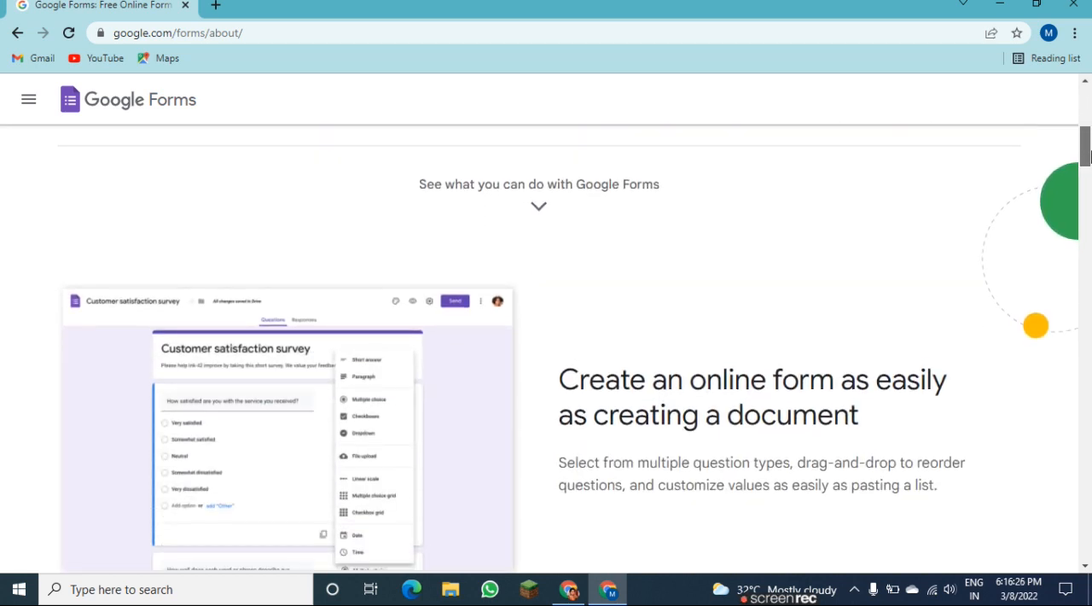
scroll(1088, 153, "down", 3)
left_click_drag(1088, 153, 1083, 82)
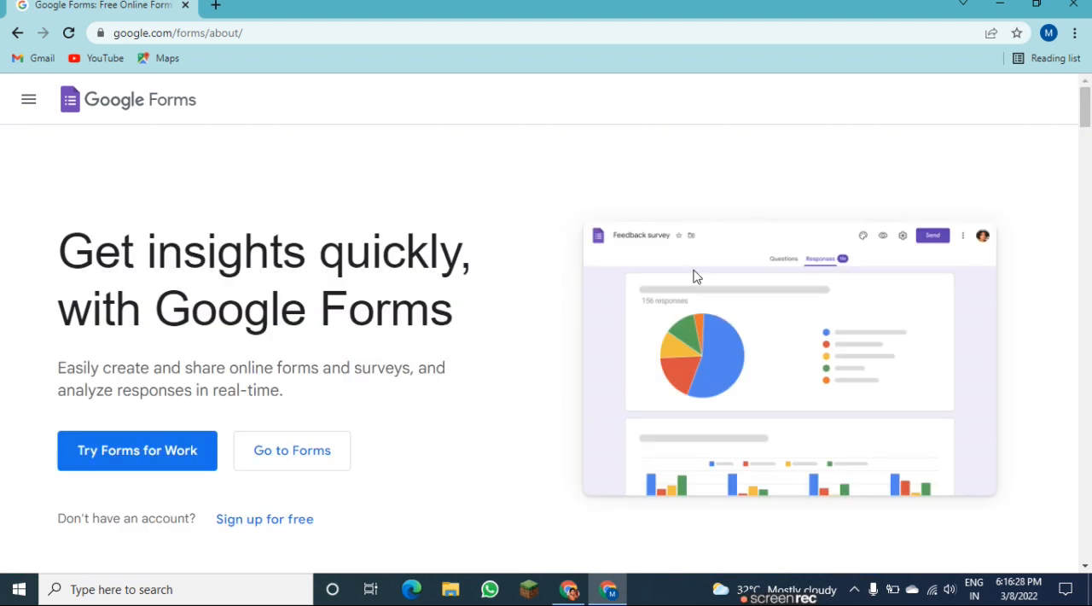
left_click_drag(1087, 137, 1062, 85)
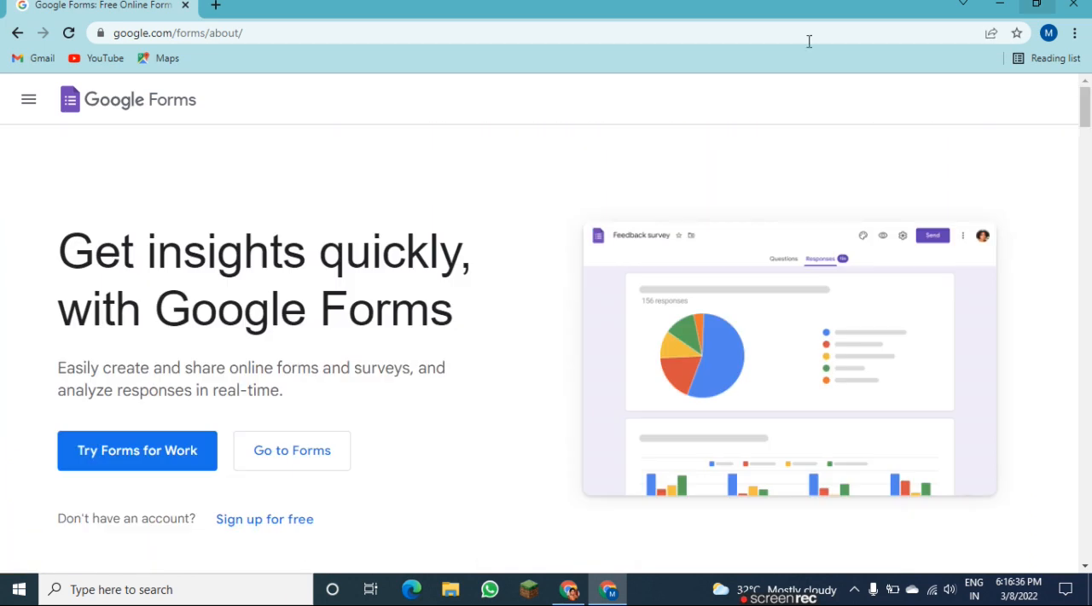
left_click(18, 34)
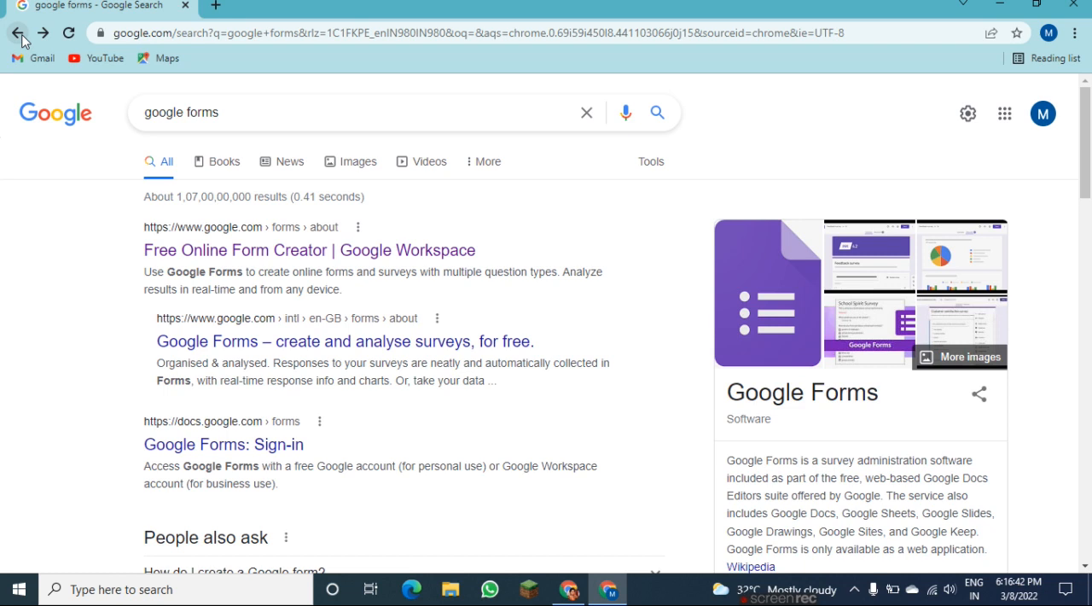
Open Google Forms for personal use from the "create and analyse surveys" result and create a form from the Event Feedback template.
left_click(187, 345)
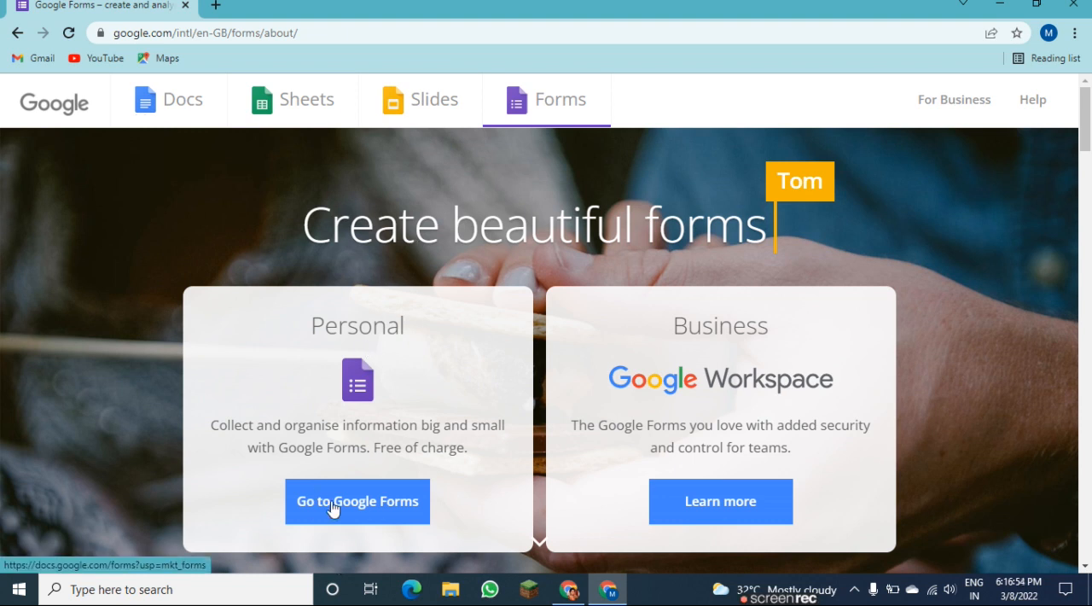
left_click(381, 517)
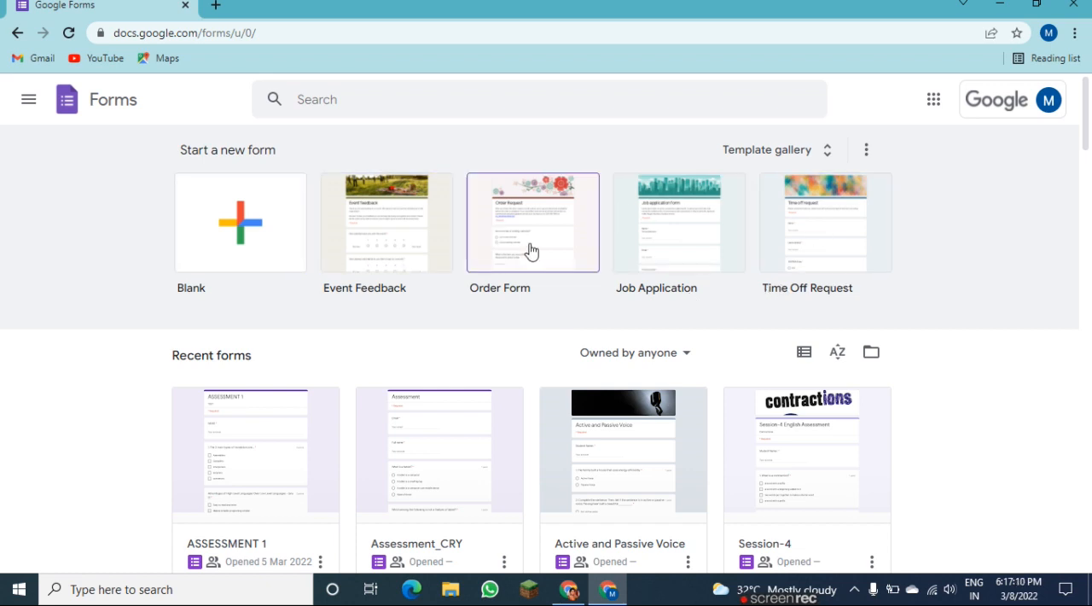
left_click(826, 162)
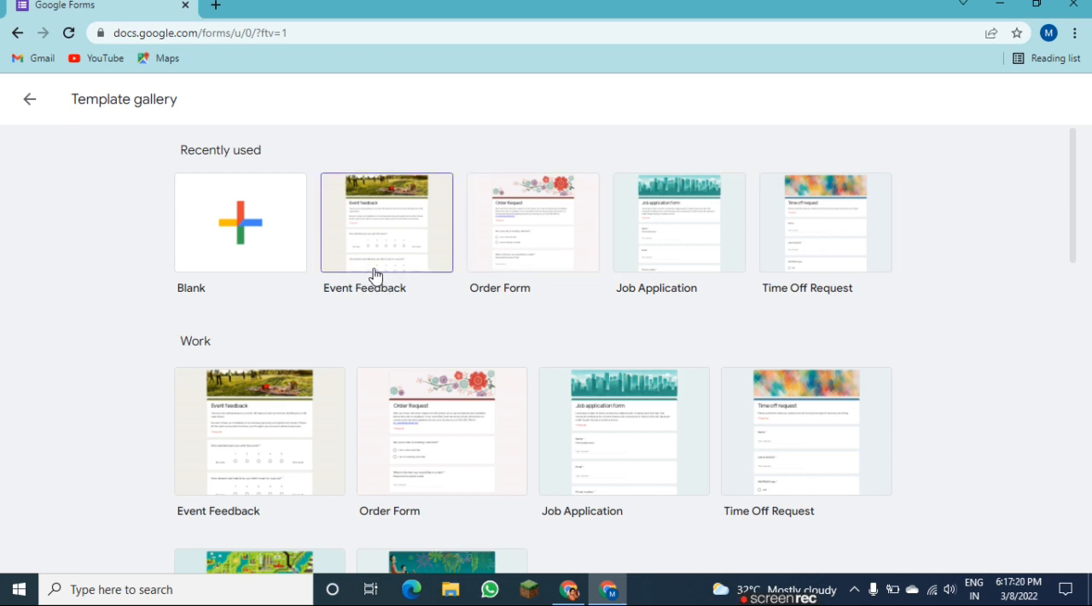
left_click(405, 236)
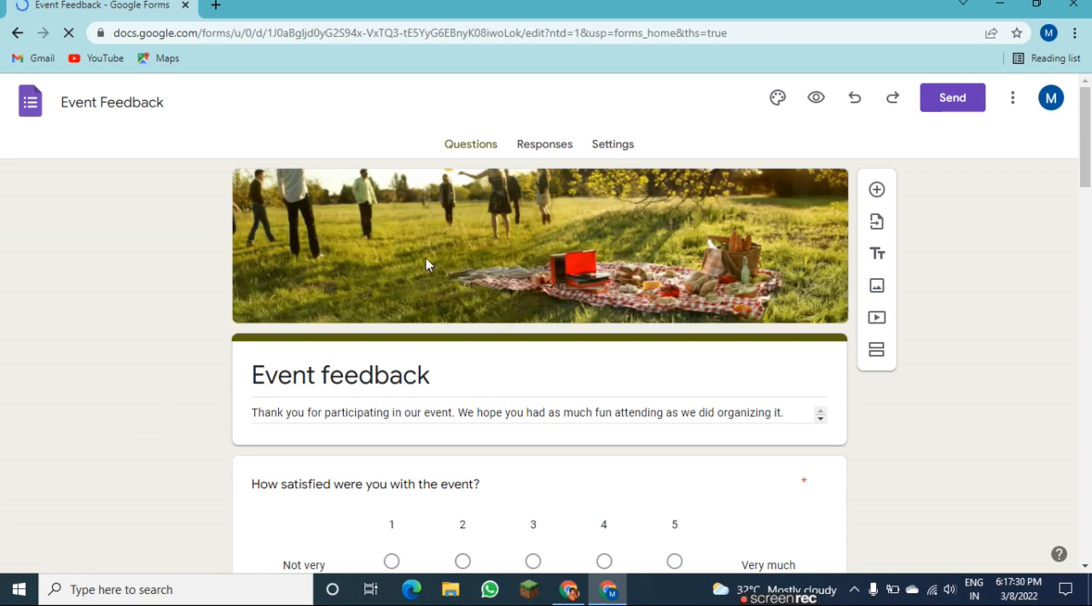
Dismiss the form creation tip and replace the form's title heading with "Webinar".
double_click(336, 380)
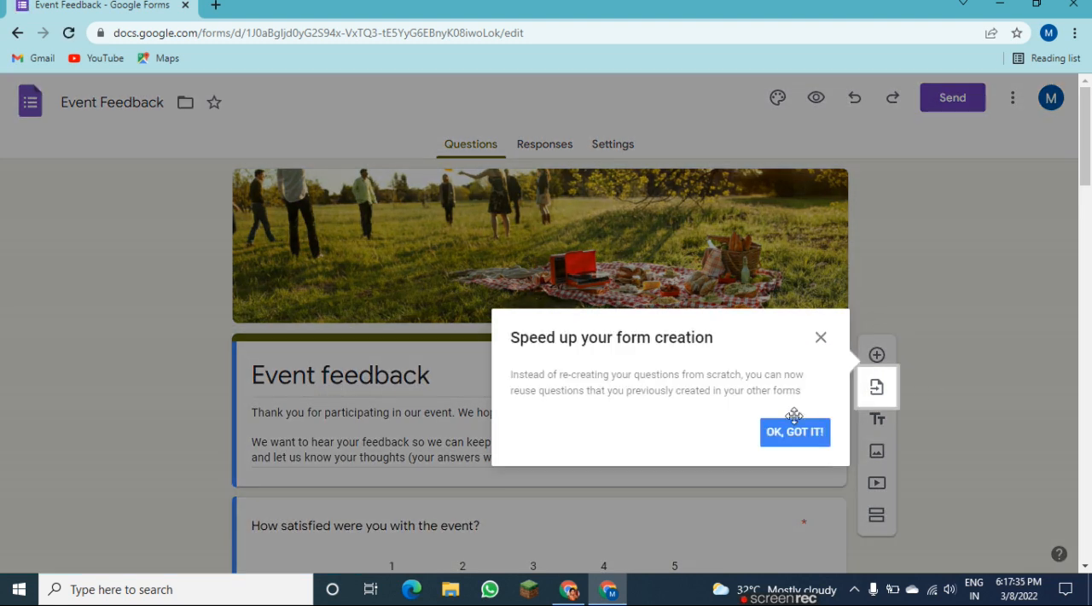
left_click(794, 439)
double_click(331, 381)
triple_click(331, 380)
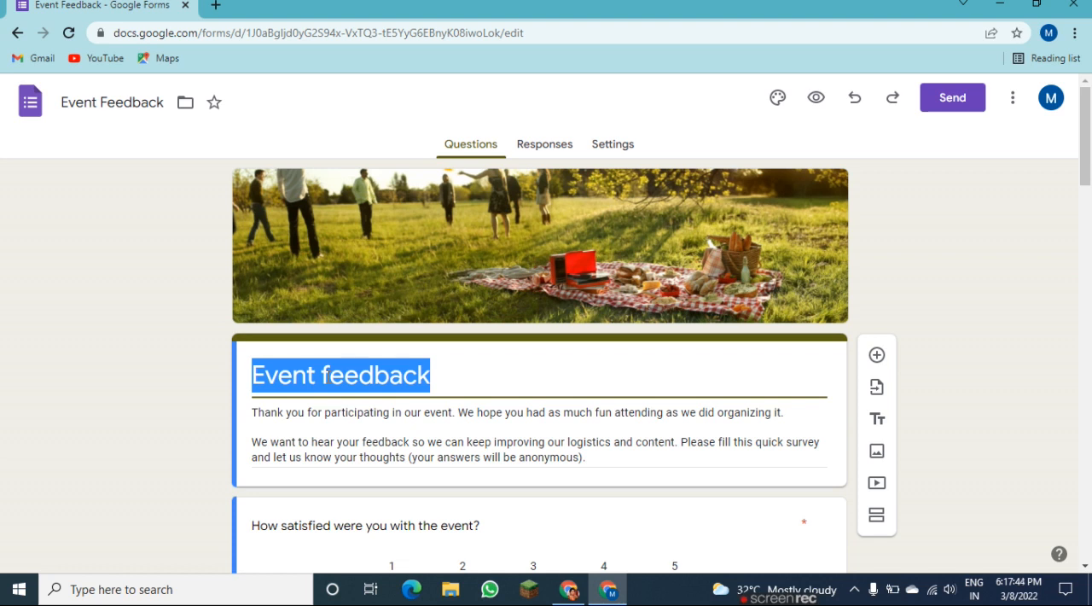
type("Webinar")
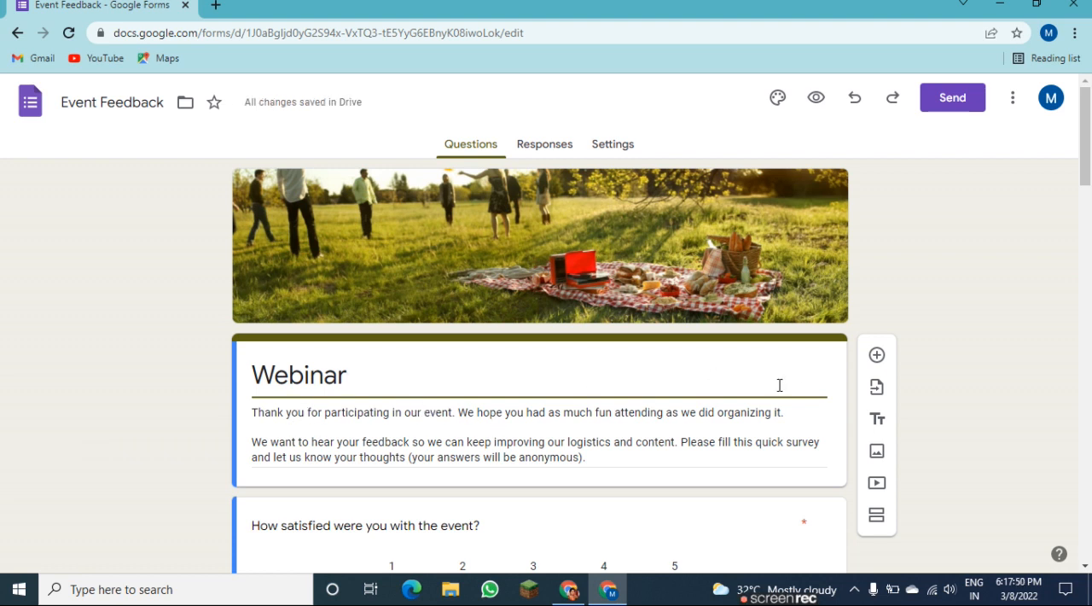
Copy a shortened link for sharing the Webinar form and close the sending options.
scroll(1091, 173, "down", 3)
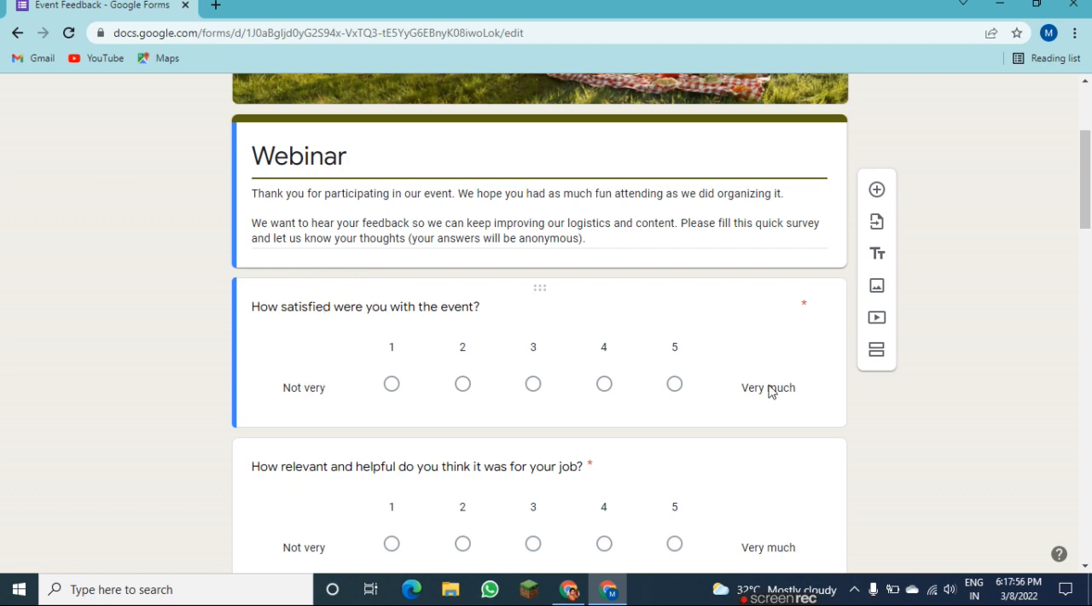
left_click_drag(1084, 165, 1056, 102)
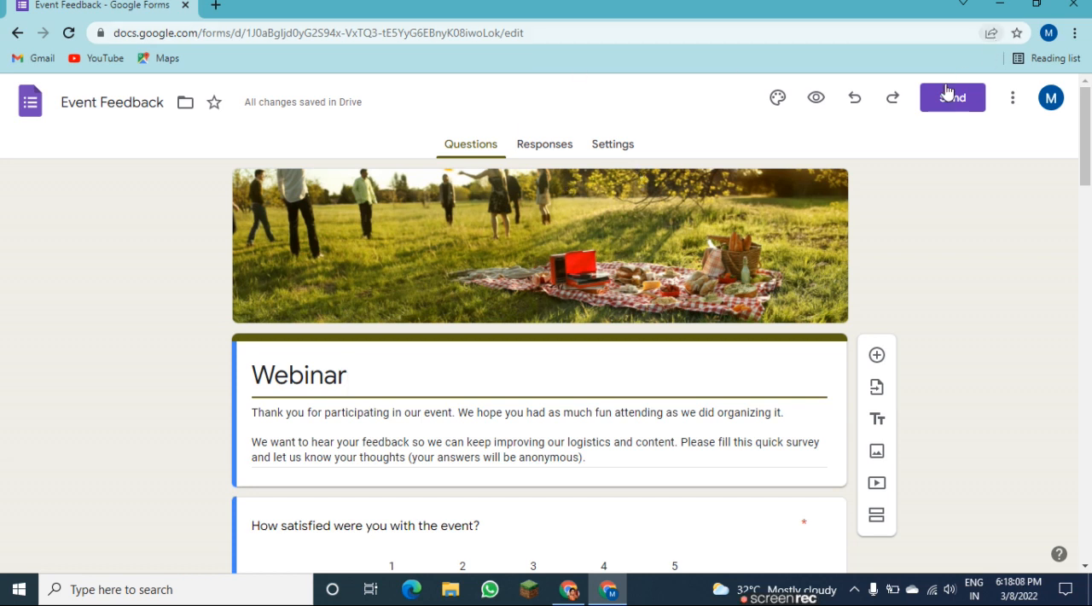
left_click(969, 102)
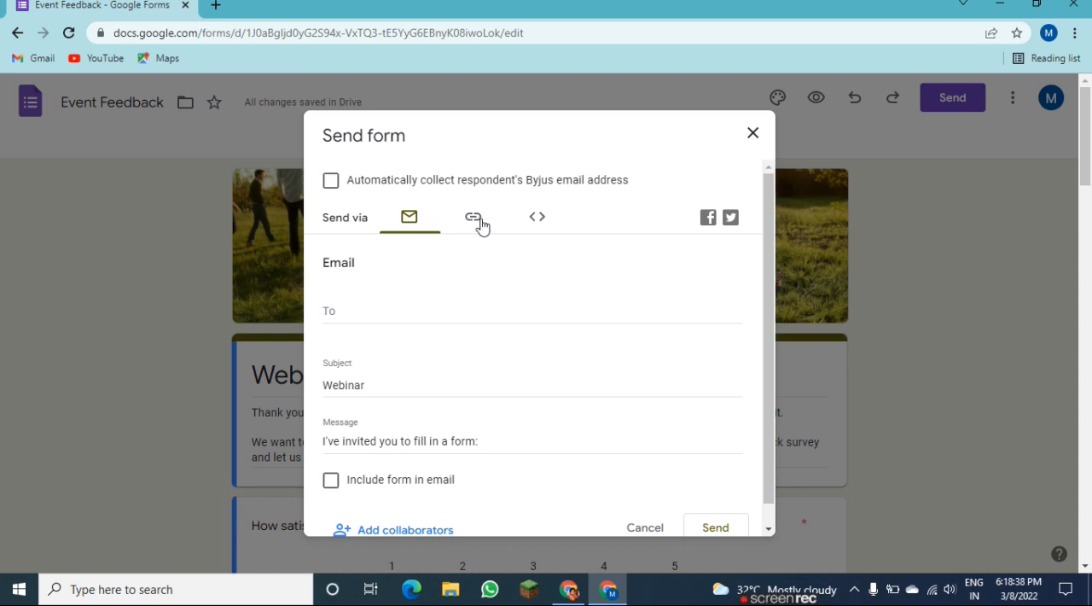
left_click(476, 220)
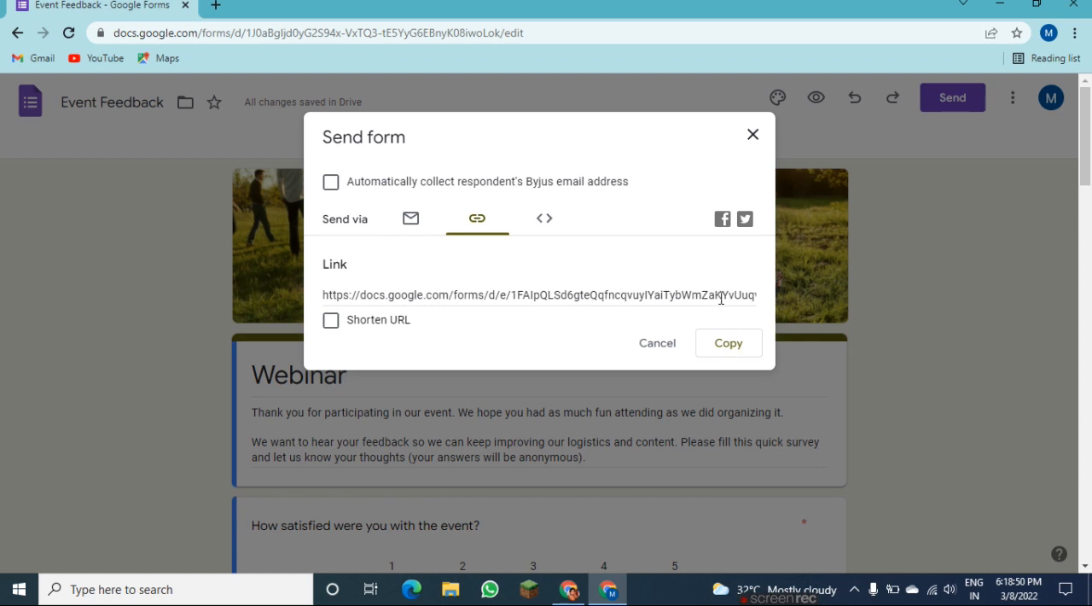
left_click(331, 321)
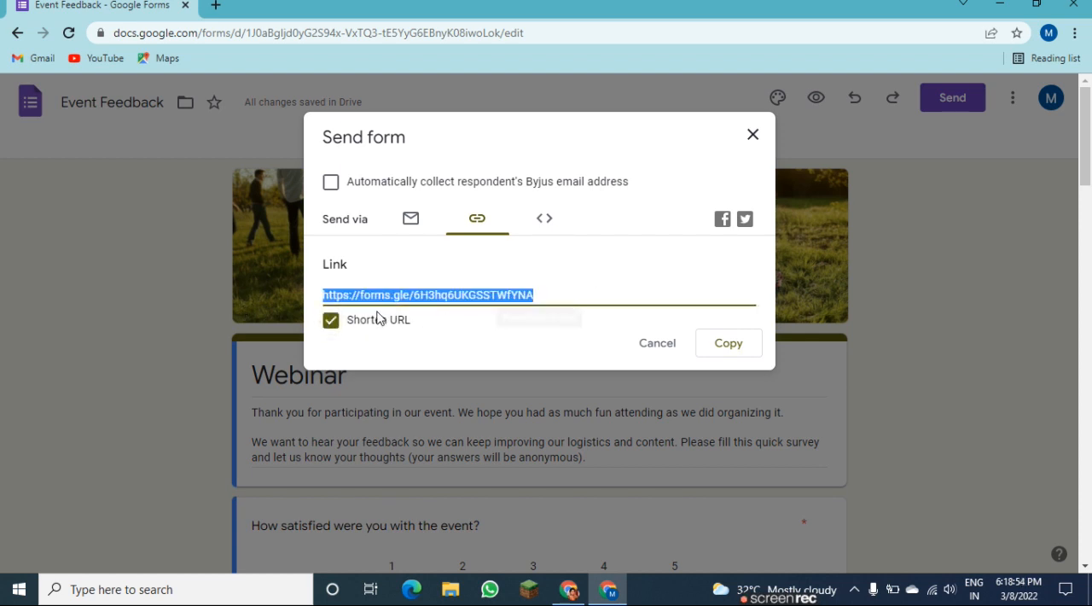
left_click(731, 346)
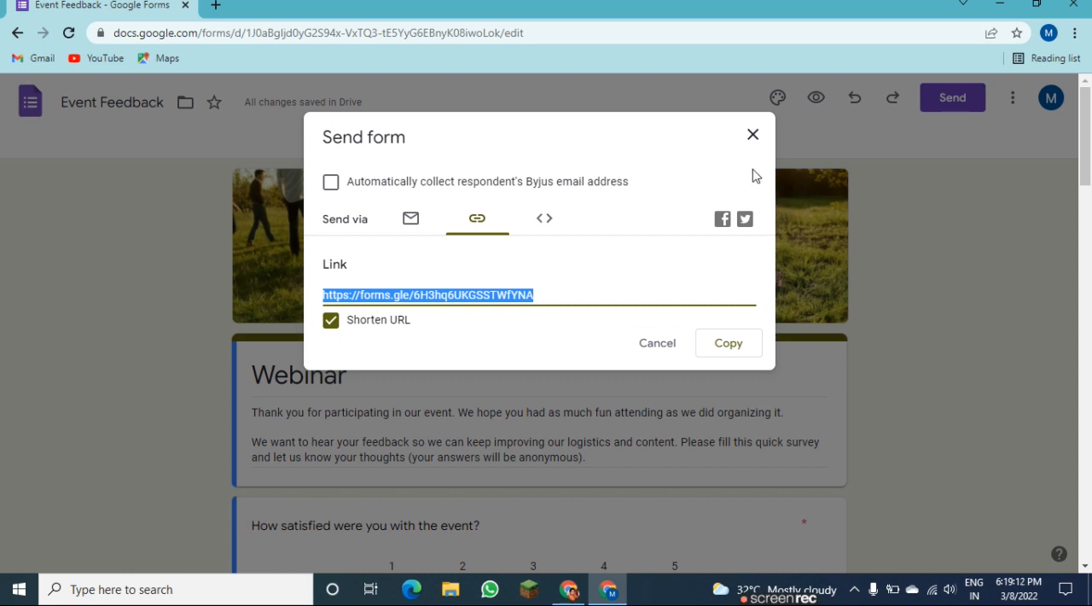
left_click(751, 144)
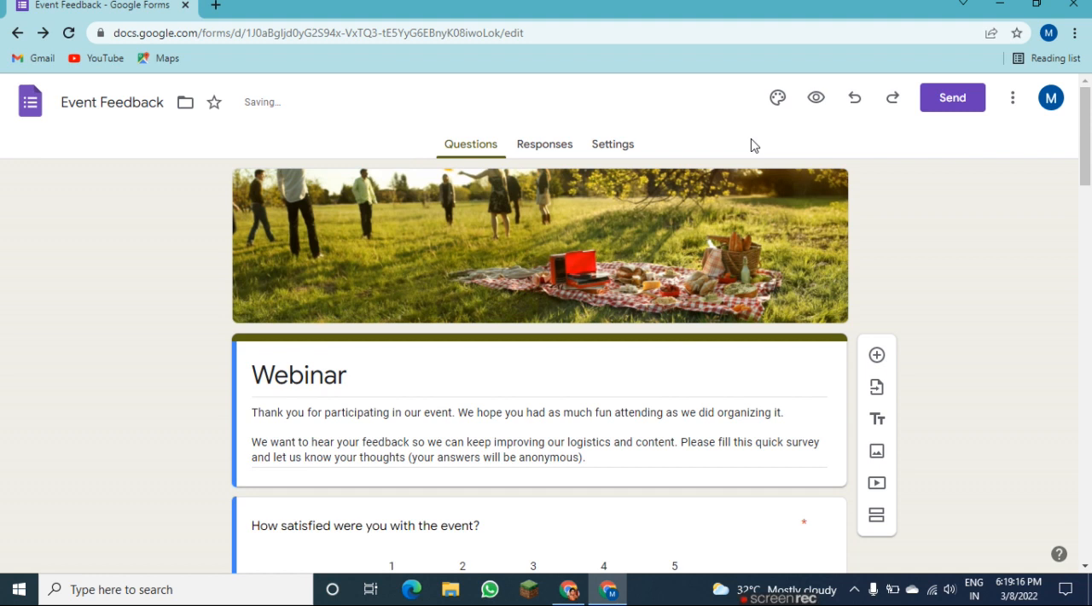
Examine the form's responses page and its quiz, response, presentation and default settings.
left_click(546, 150)
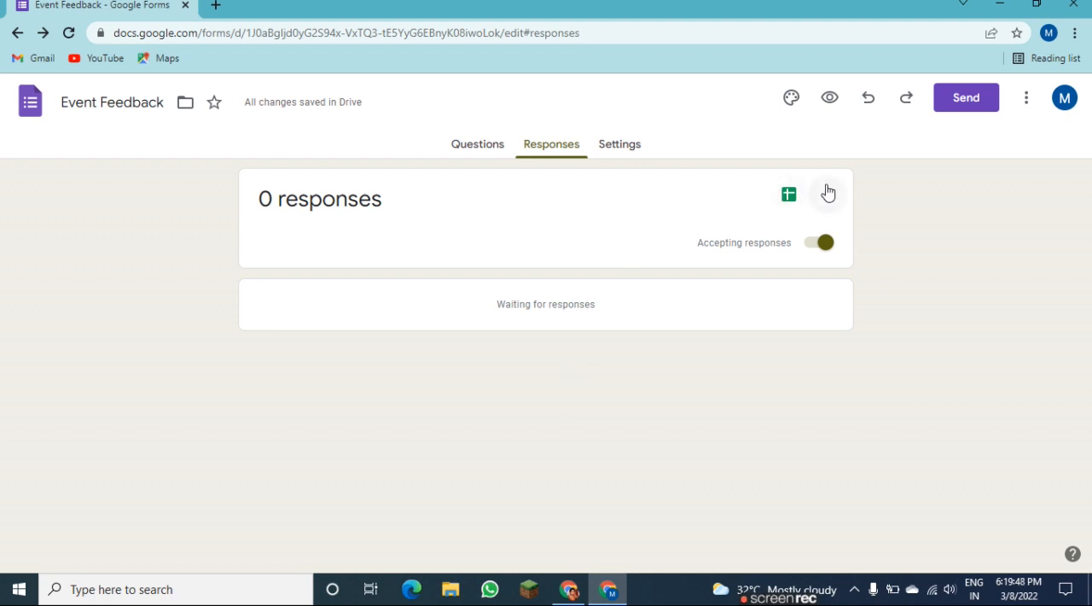
left_click(611, 158)
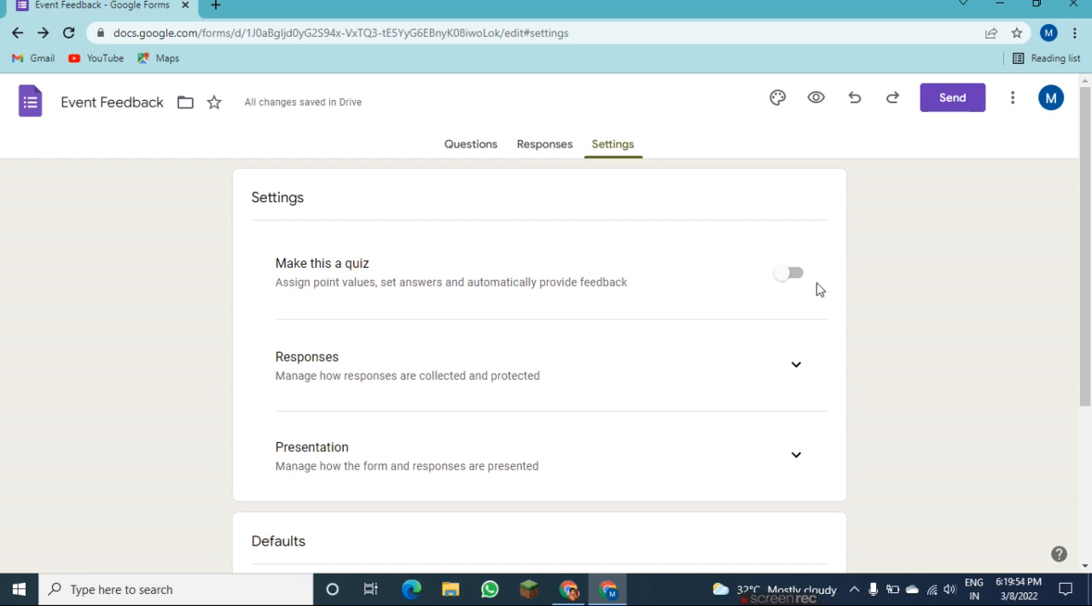
left_click_drag(1088, 283, 1089, 348)
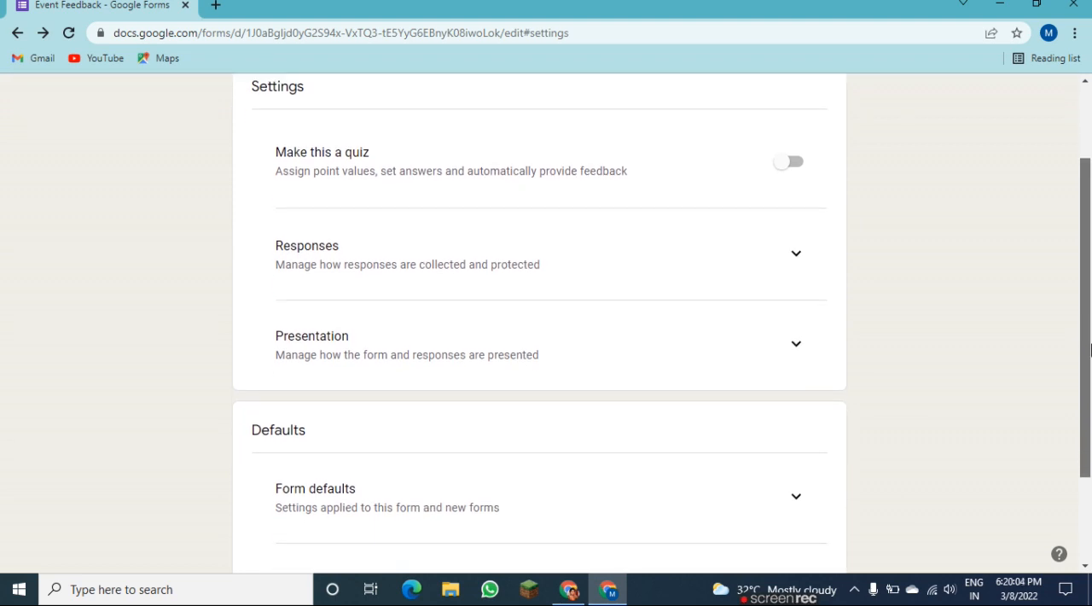
left_click_drag(1089, 348, 1090, 396)
scroll(848, 213, "up", 3)
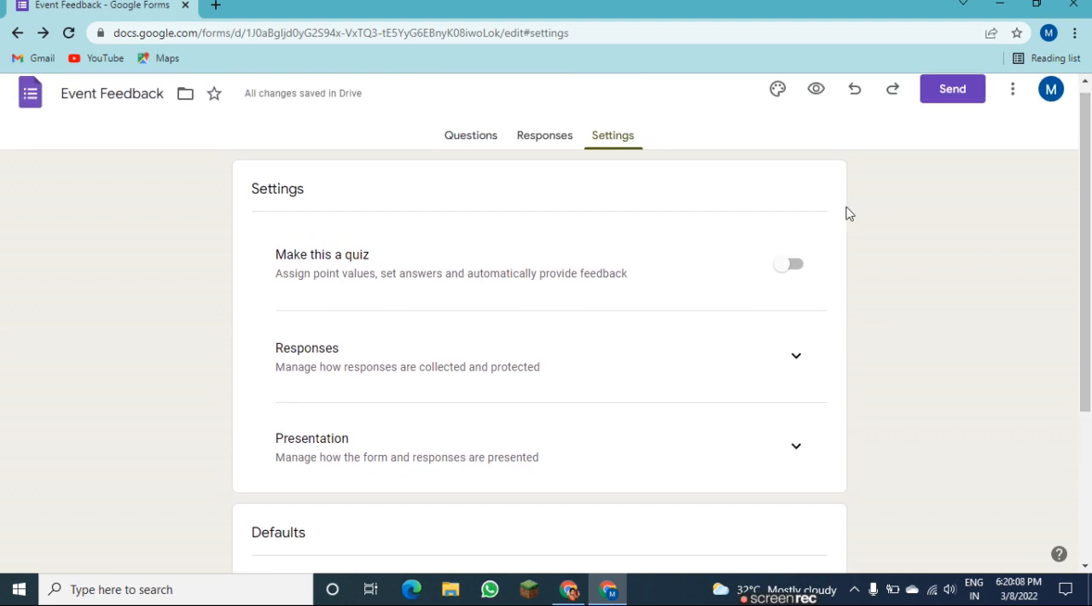
left_click_drag(1085, 171, 1084, 140)
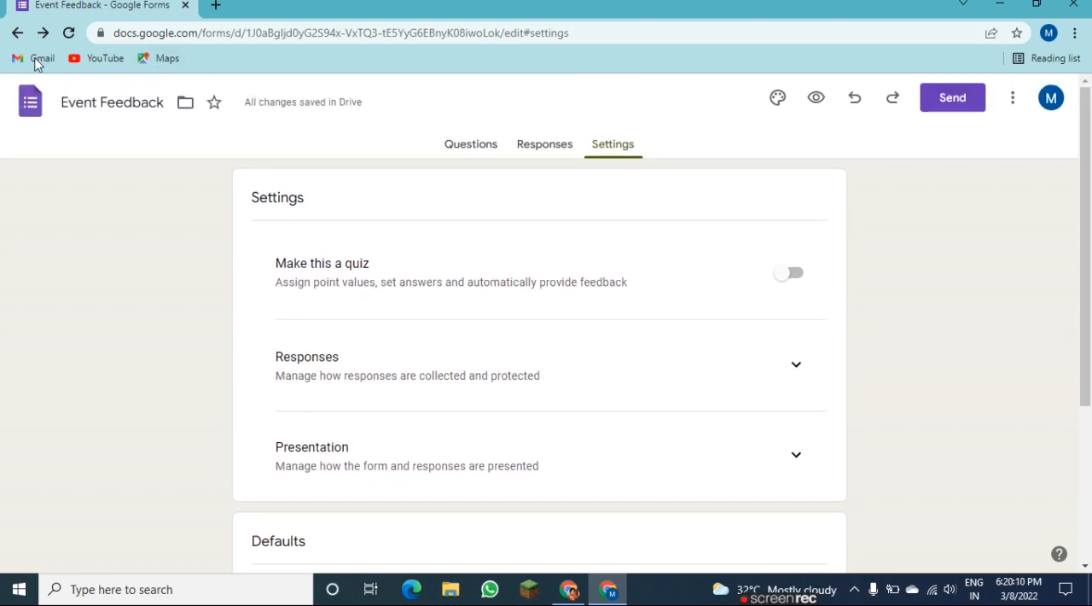
Return to the template gallery and create a new blank form.
left_click(17, 32)
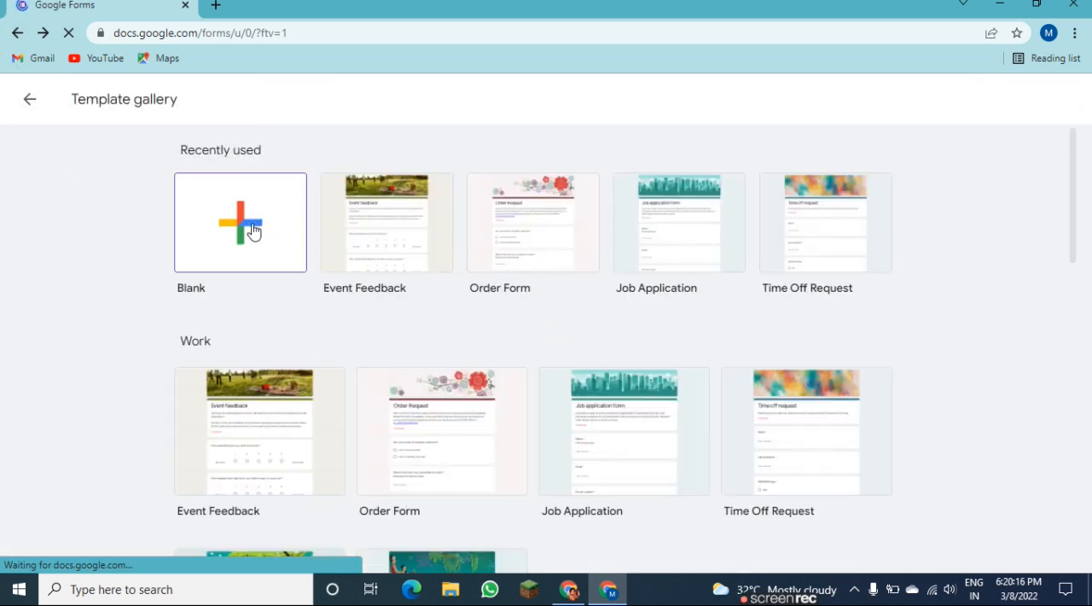
left_click(229, 247)
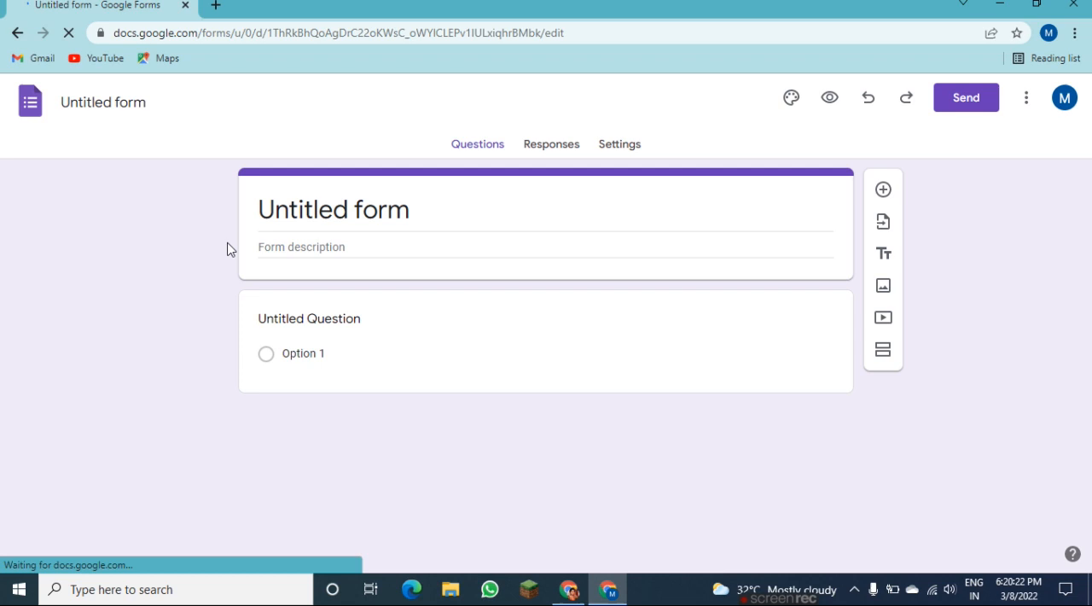
Title the blank form "English" and enter "test" as its description.
double_click(324, 207)
triple_click(325, 207)
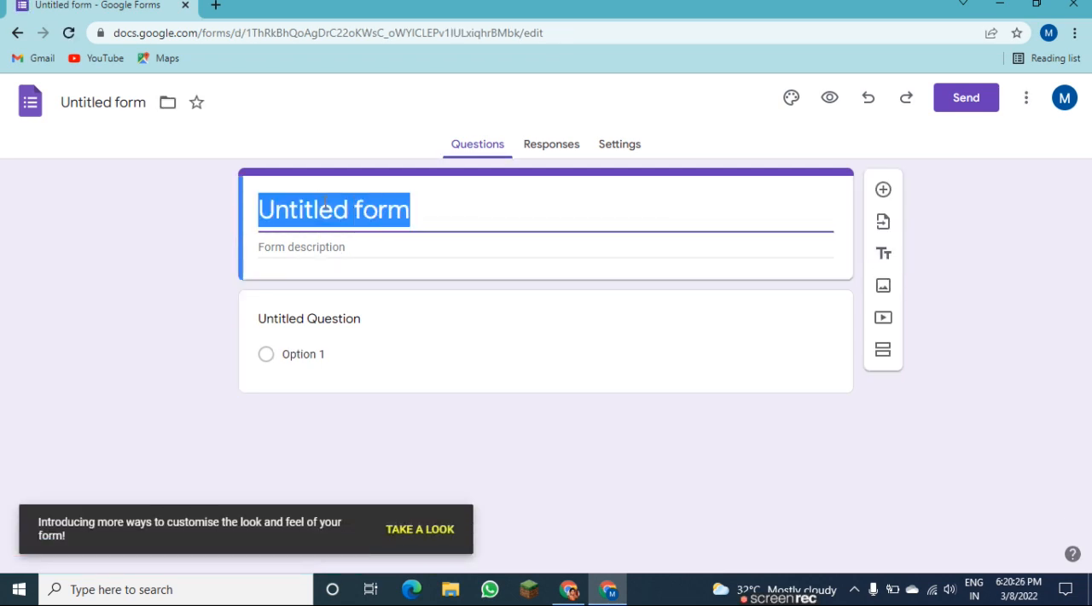
type("Eng")
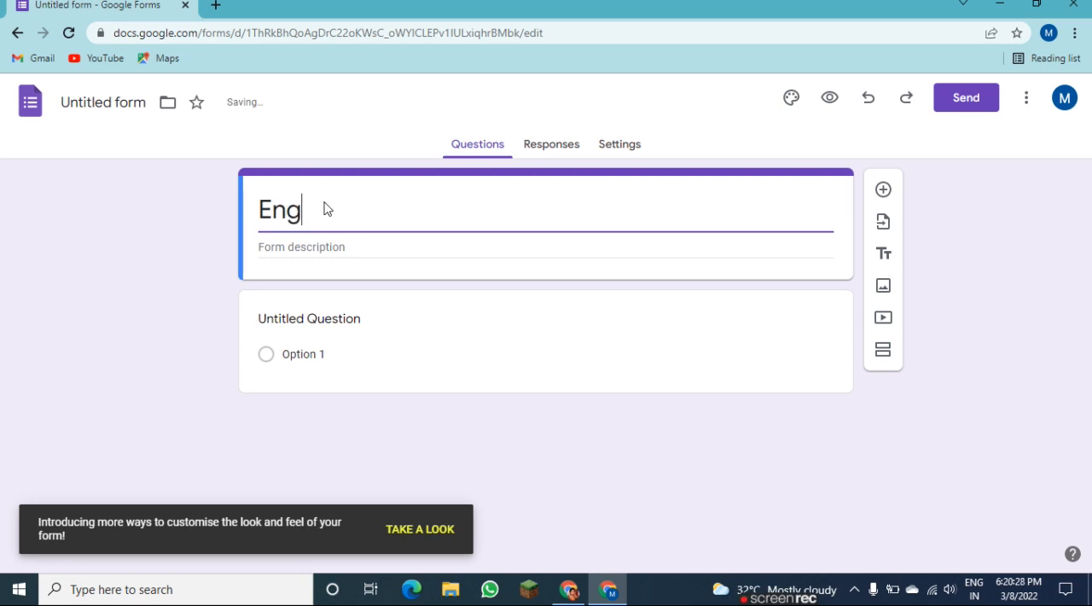
type("lish")
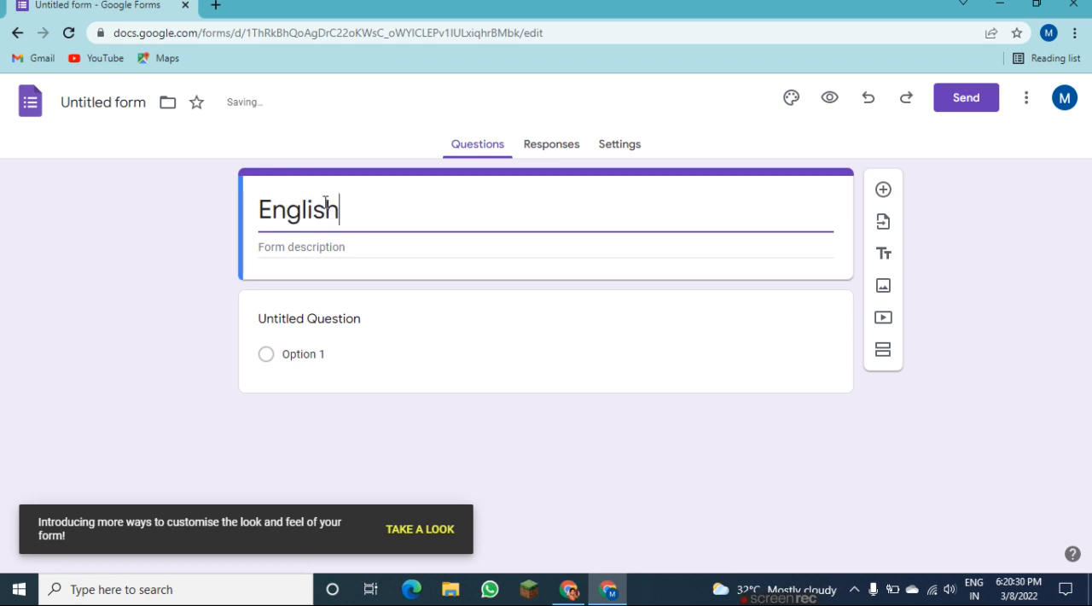
left_click(289, 249)
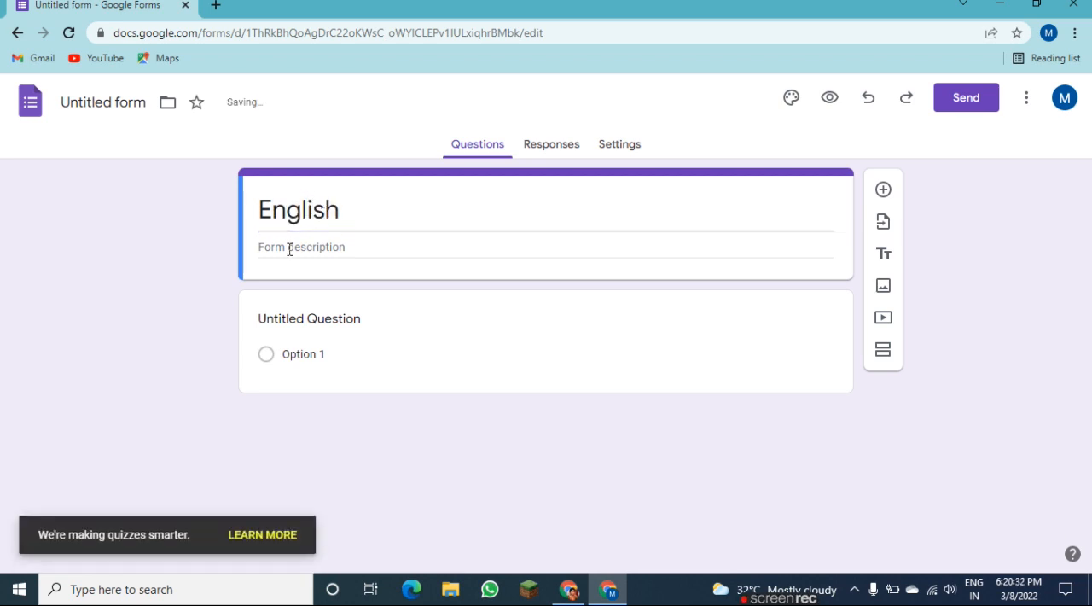
type("test")
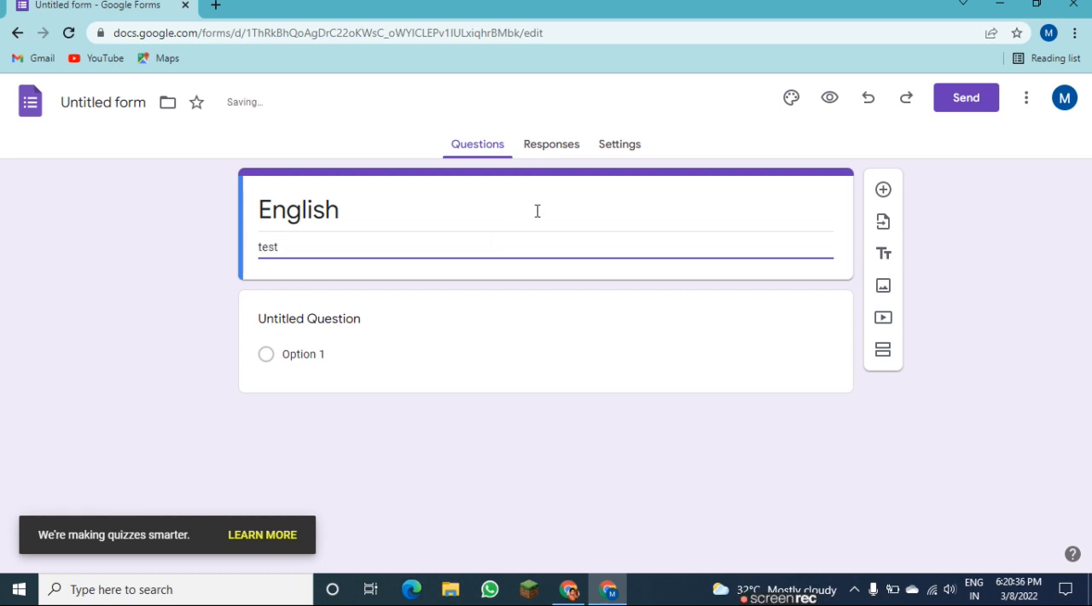
Turn the untitled question into a required Paragraph question titled "Name", and name the form file "English".
left_click(349, 323)
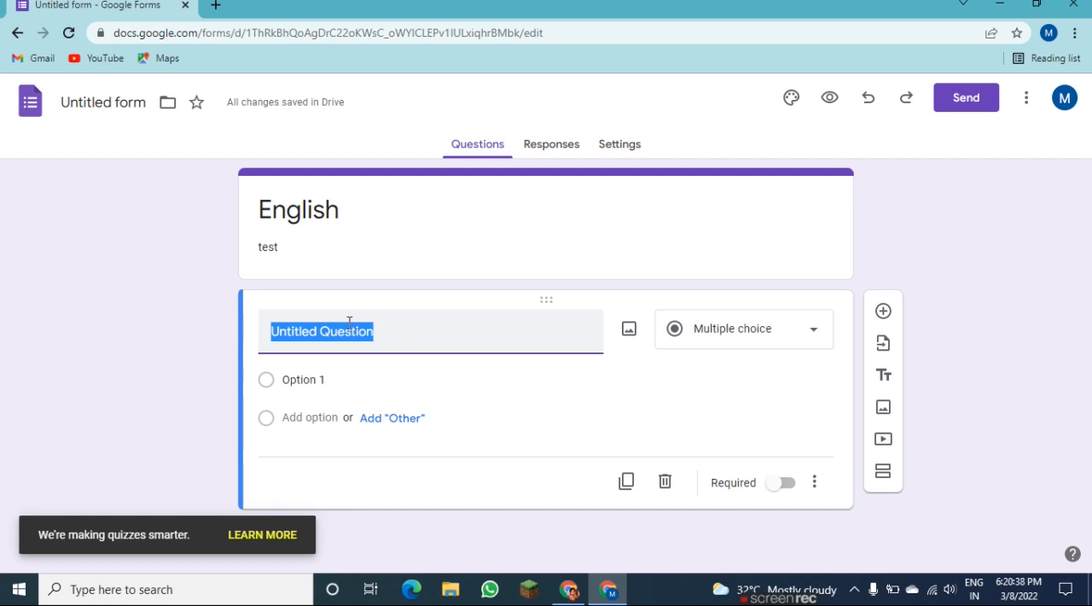
type("Name")
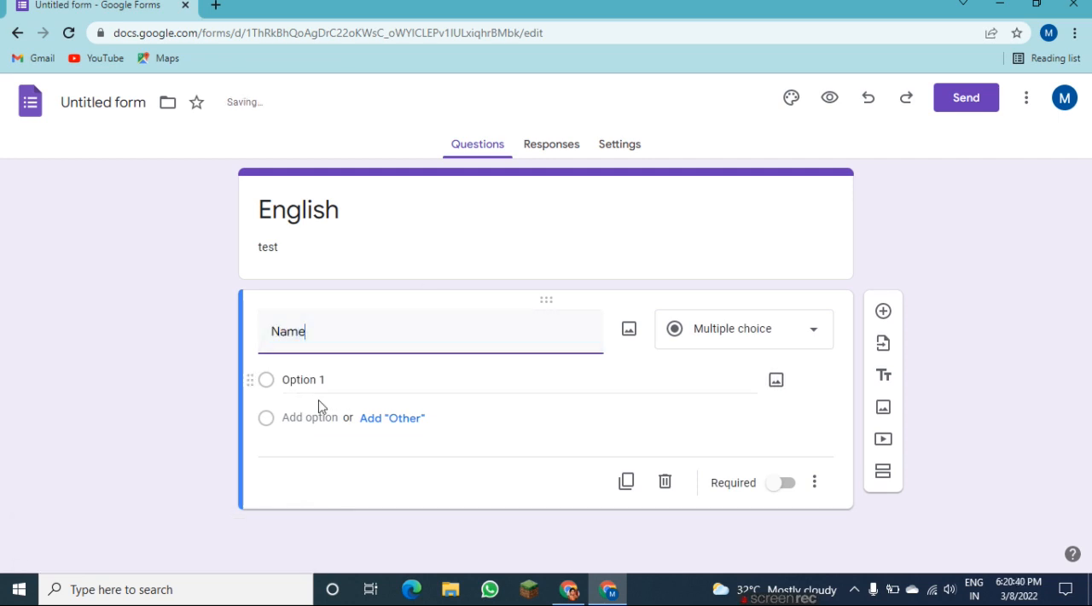
left_click(754, 333)
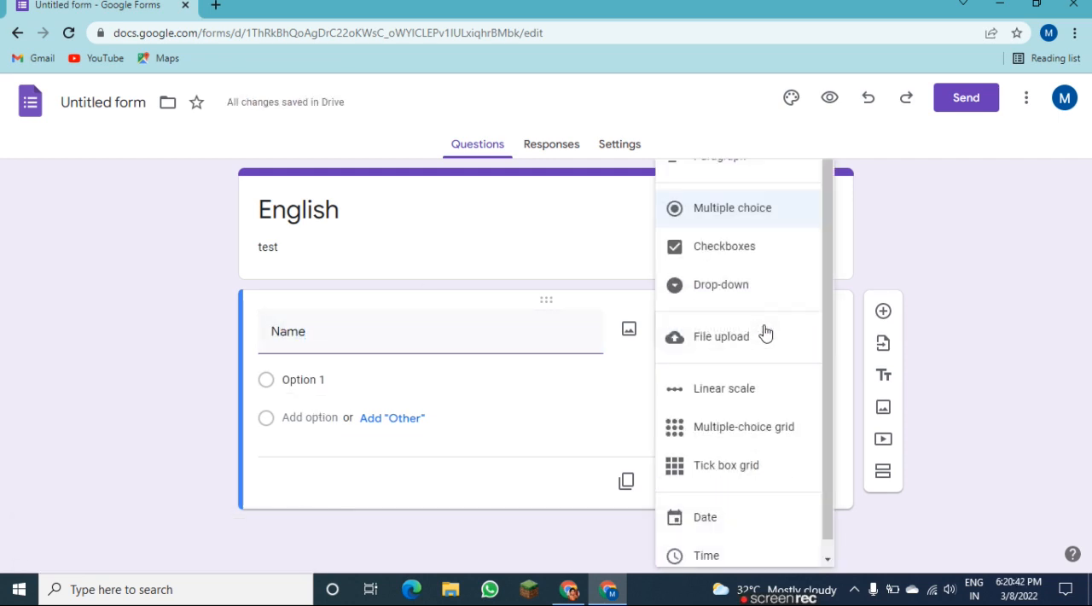
left_click(788, 168)
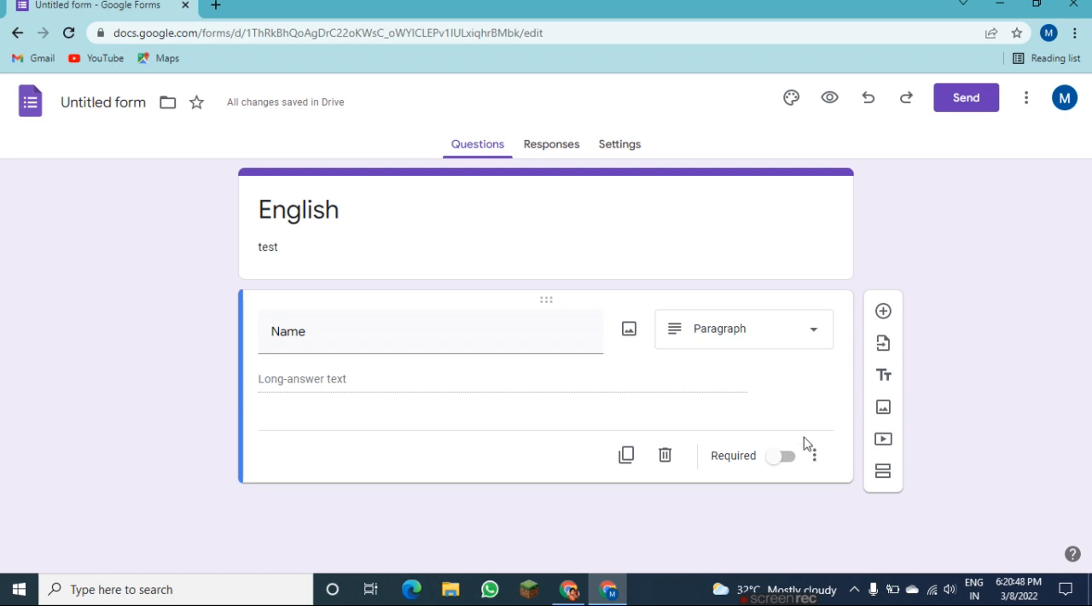
left_click(790, 462)
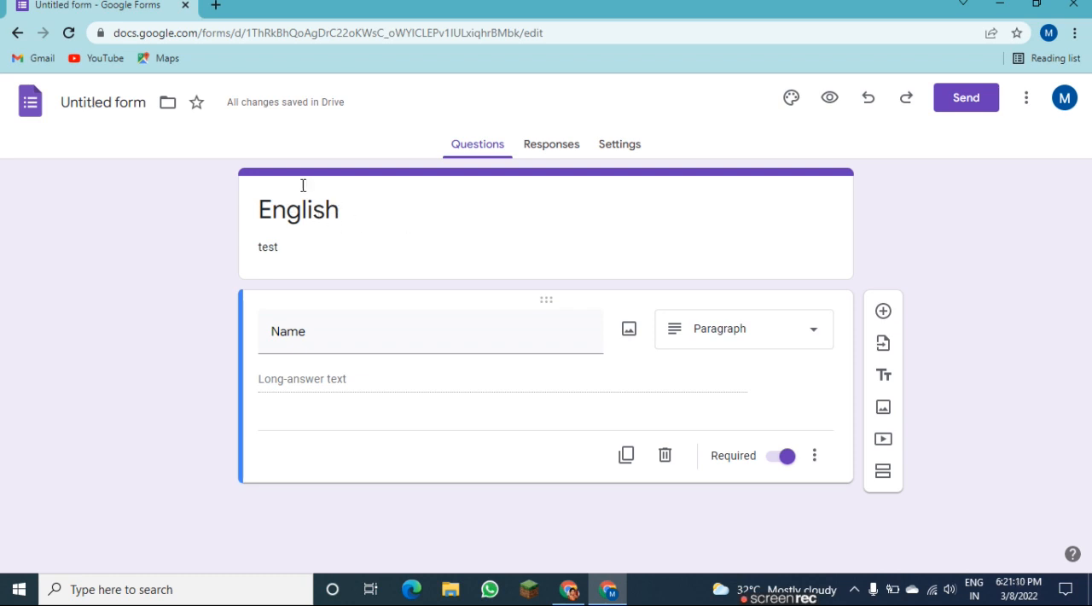
left_click(116, 98)
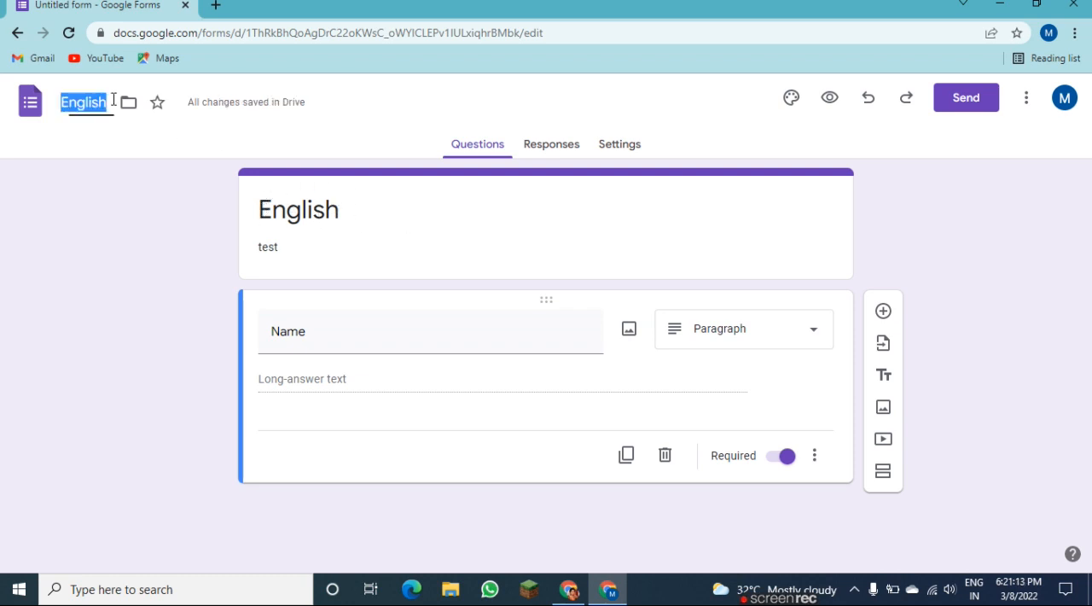
left_click(77, 170)
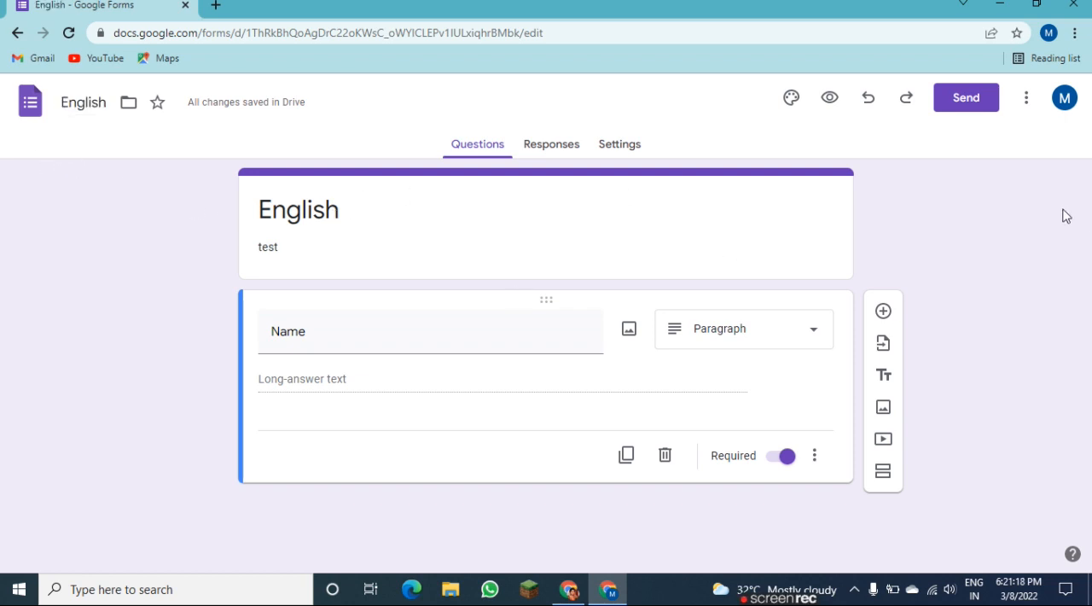
Make the form a quiz and review its mark release and respondent settings.
left_click(617, 145)
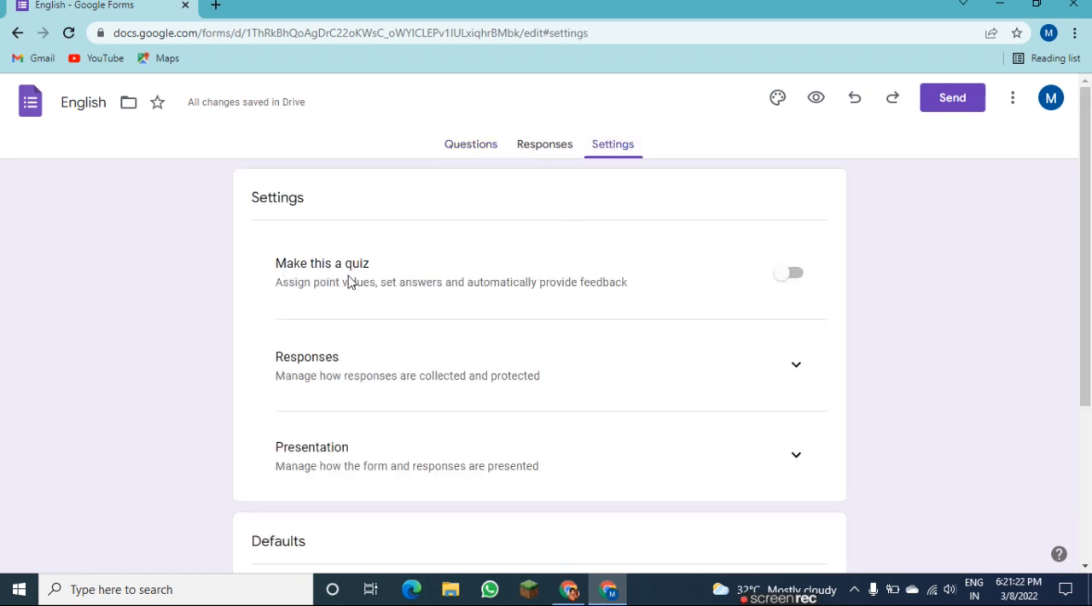
left_click(789, 274)
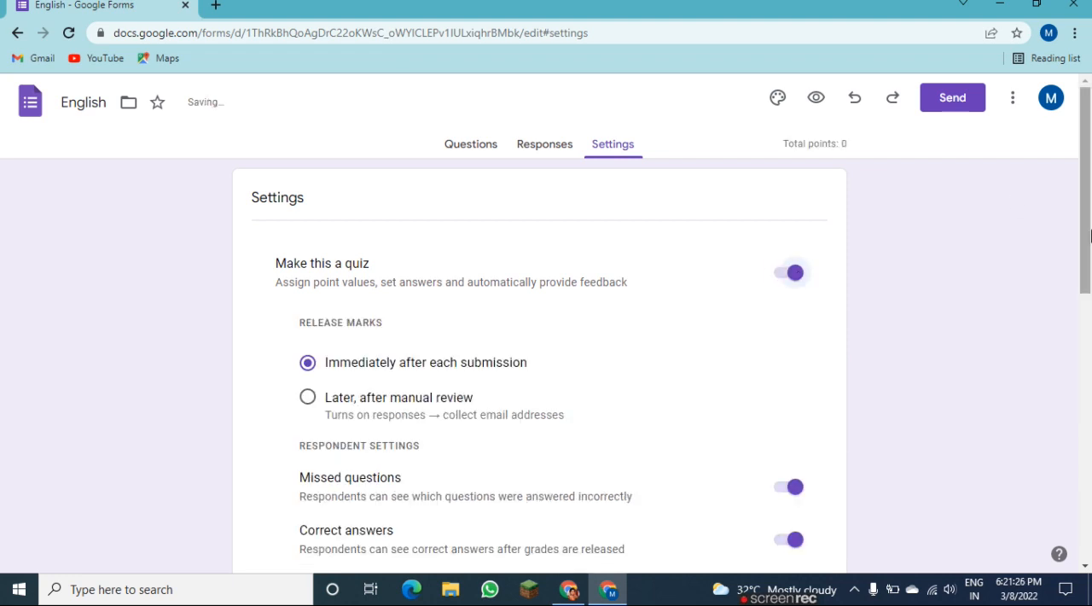
scroll(1091, 235, "down", 2)
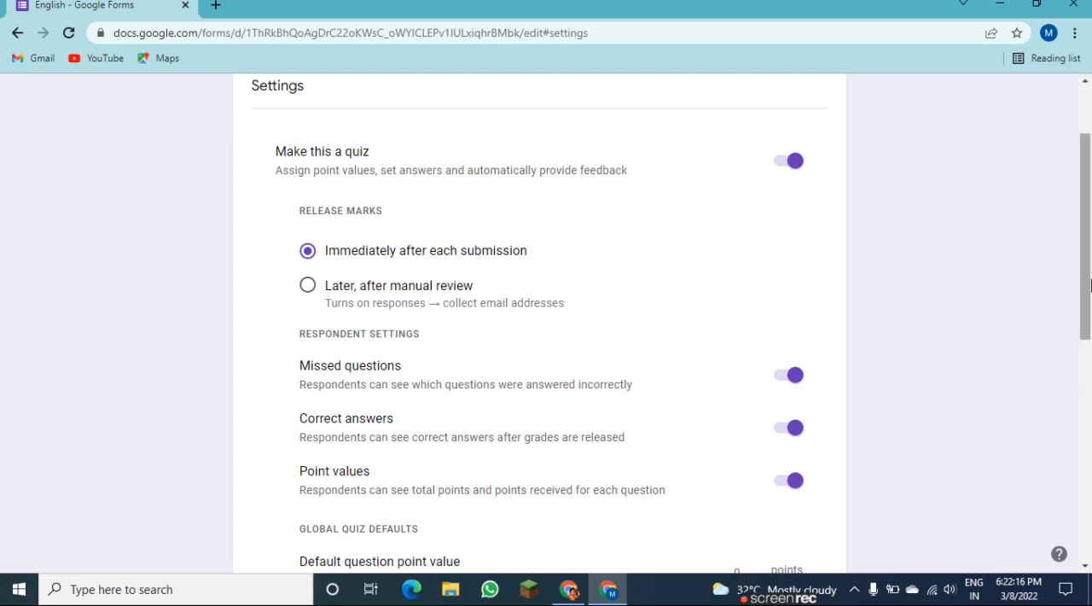
left_click_drag(1087, 286, 1087, 354)
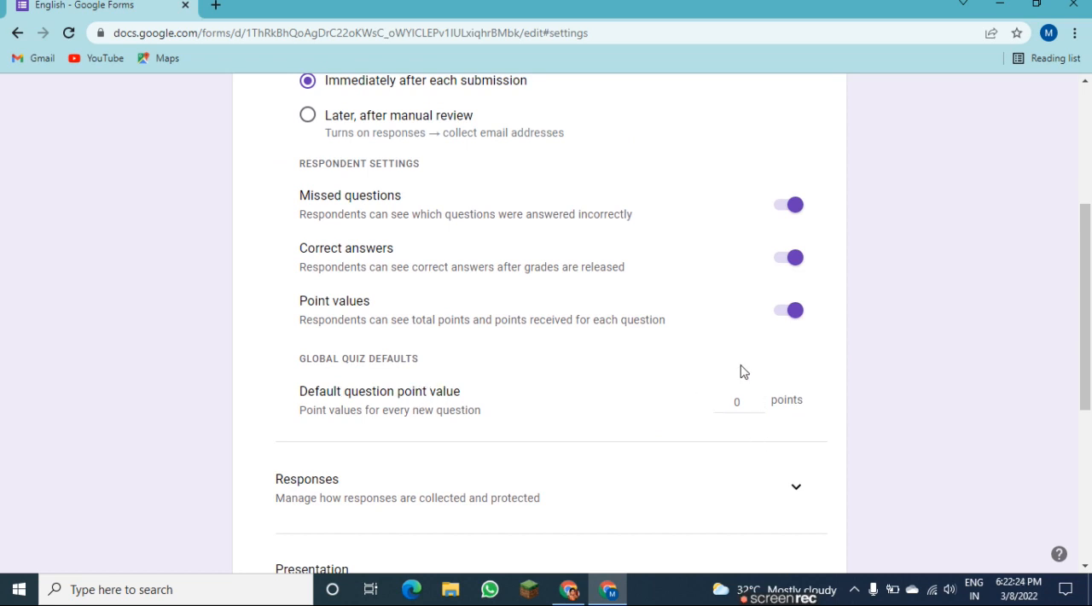
Try a default question point value of 1 and reset it to 0.
left_click(759, 400)
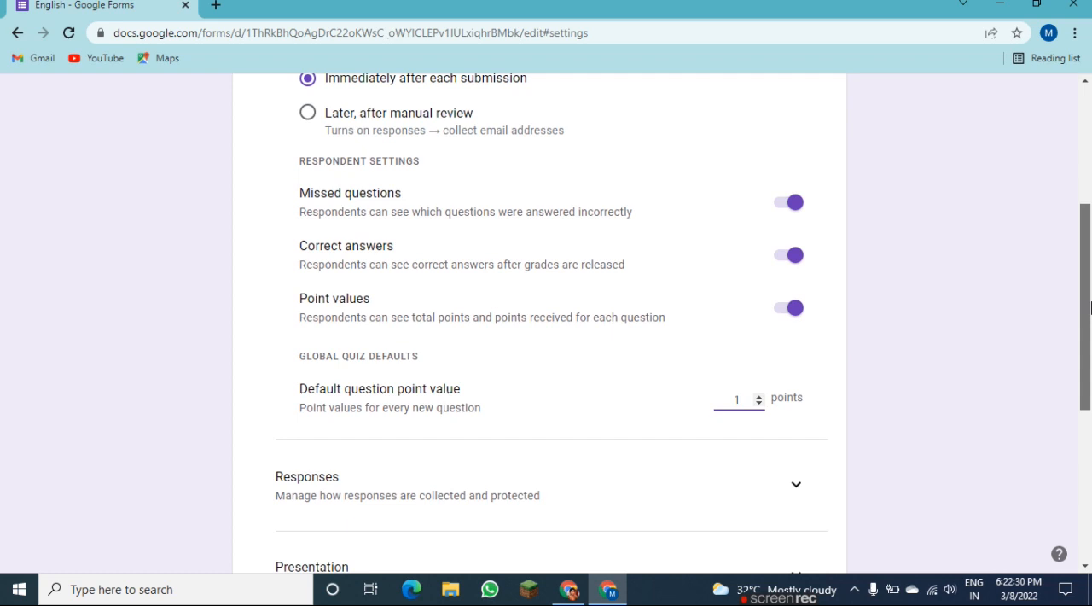
left_click_drag(1090, 297, 1090, 352)
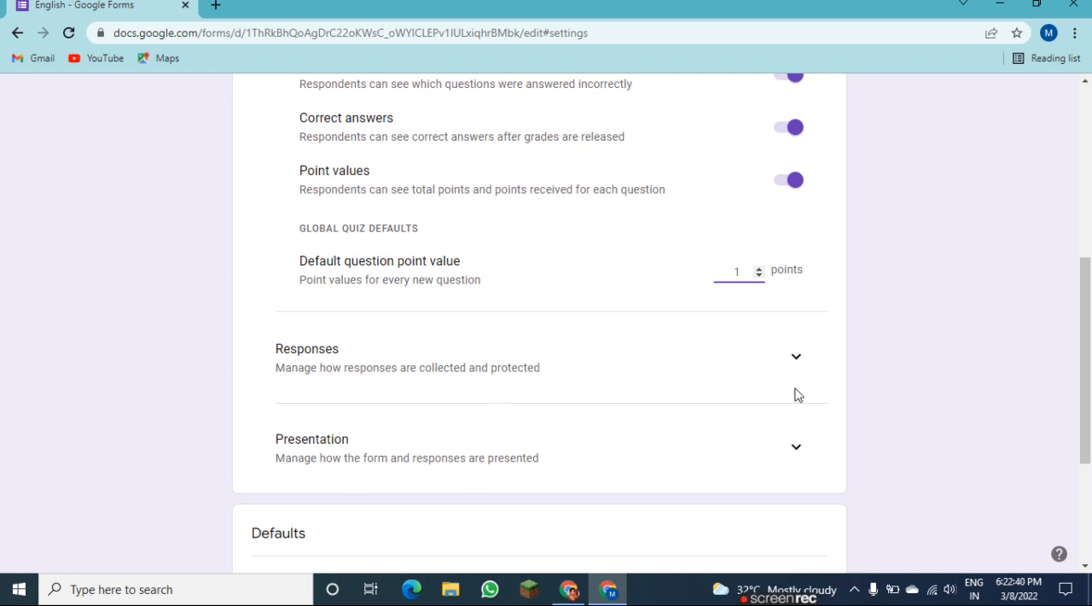
left_click_drag(1089, 416, 1064, 225)
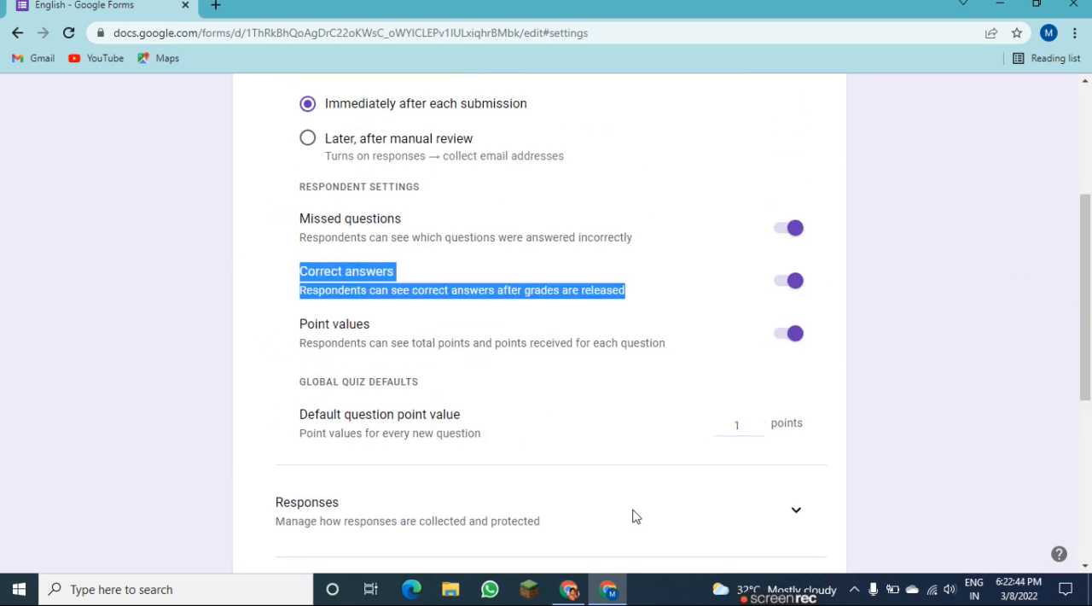
left_click(760, 432)
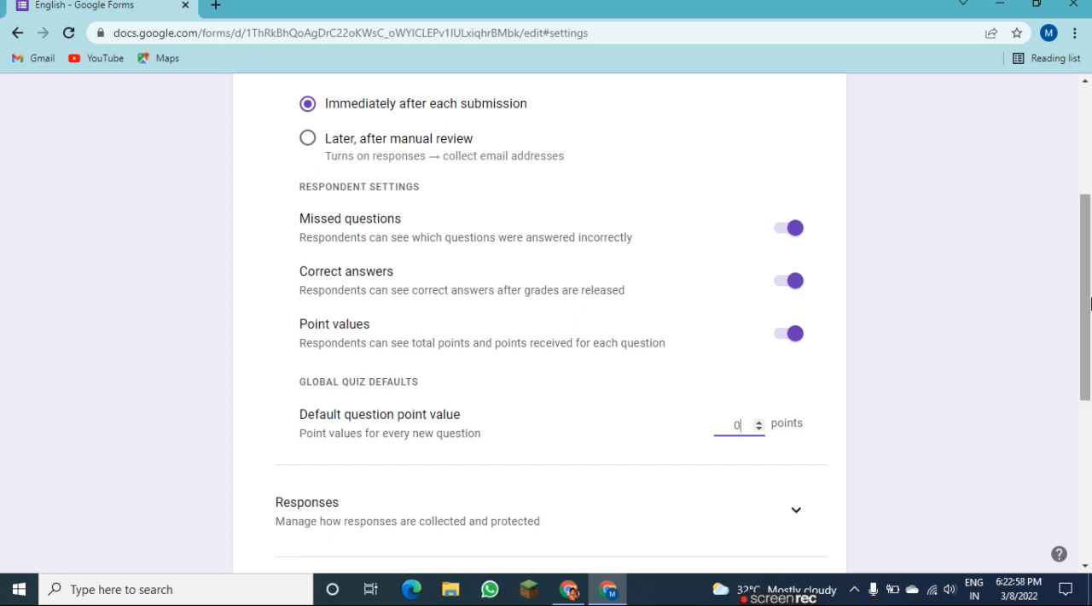
Add a Multiple choice question below Name reading "Name the thing shown in the picture.".
left_click_drag(1090, 303, 1091, 197)
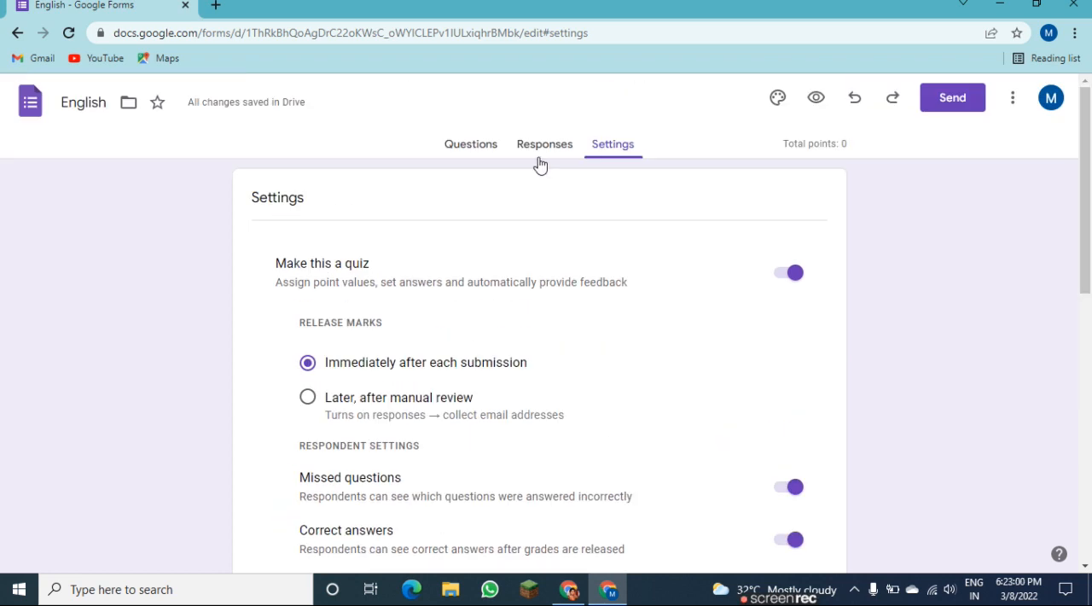
left_click(475, 143)
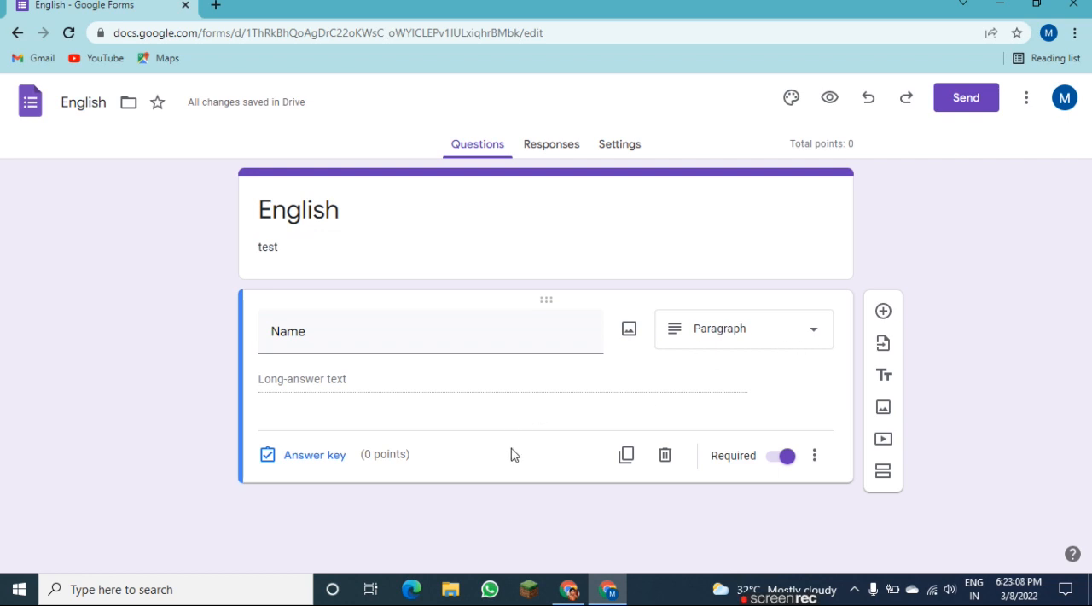
left_click(884, 312)
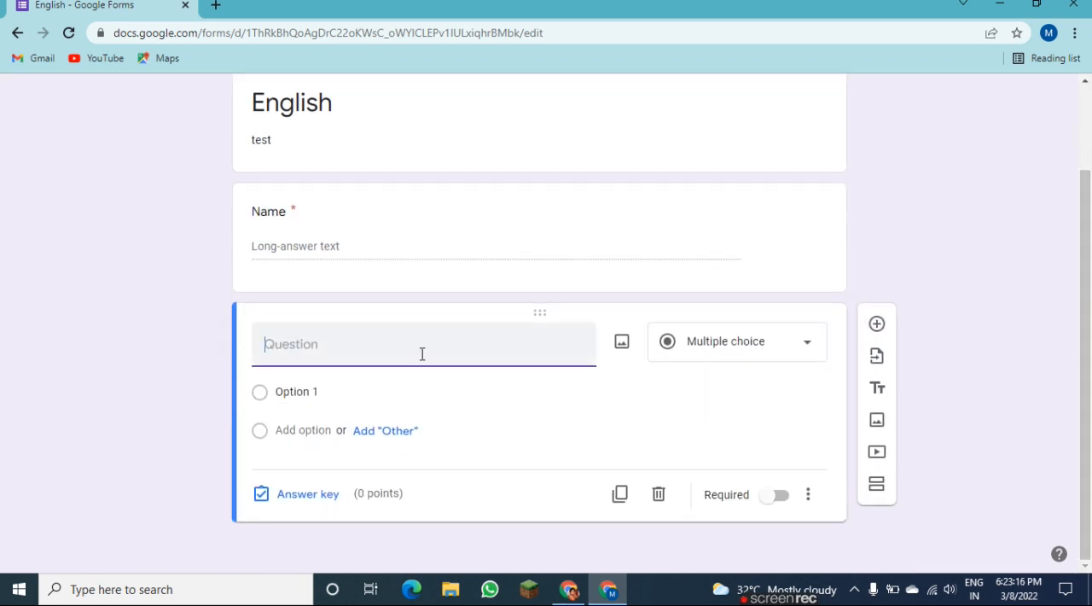
type("Name the thing")
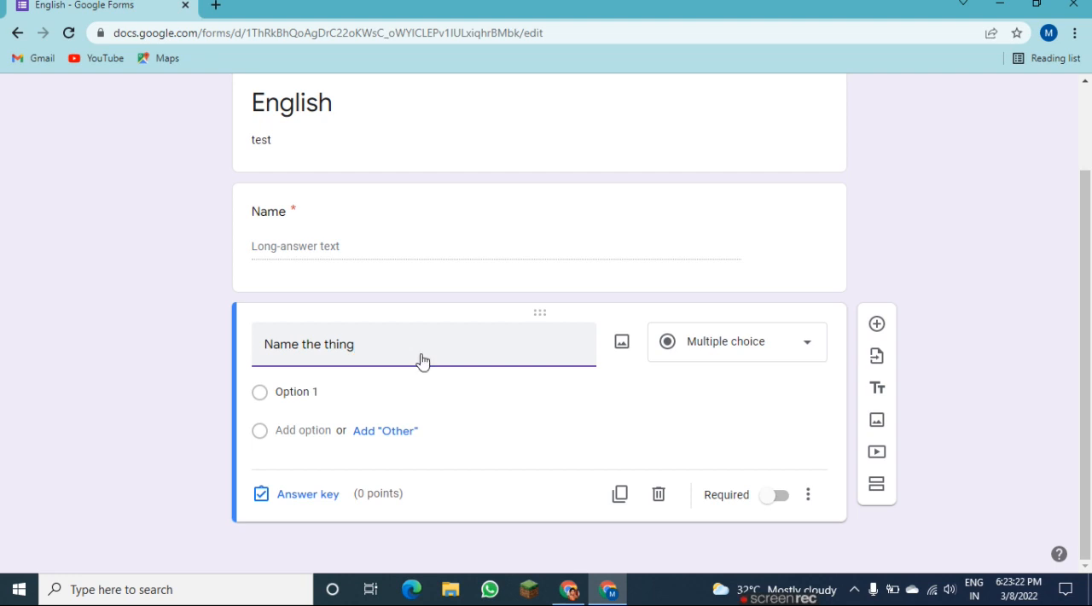
type(" show")
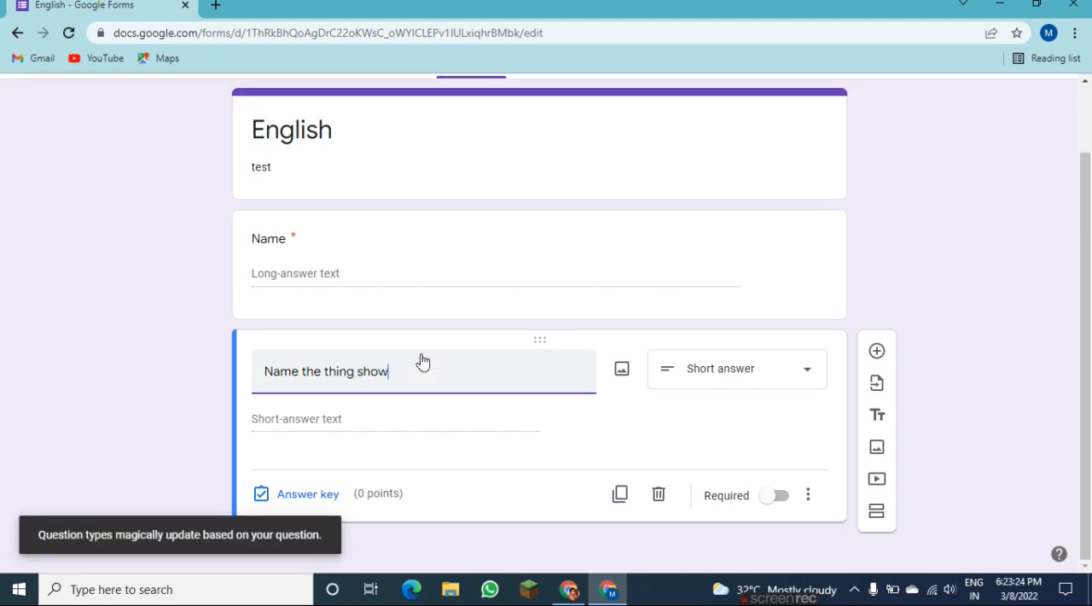
type("n in the p")
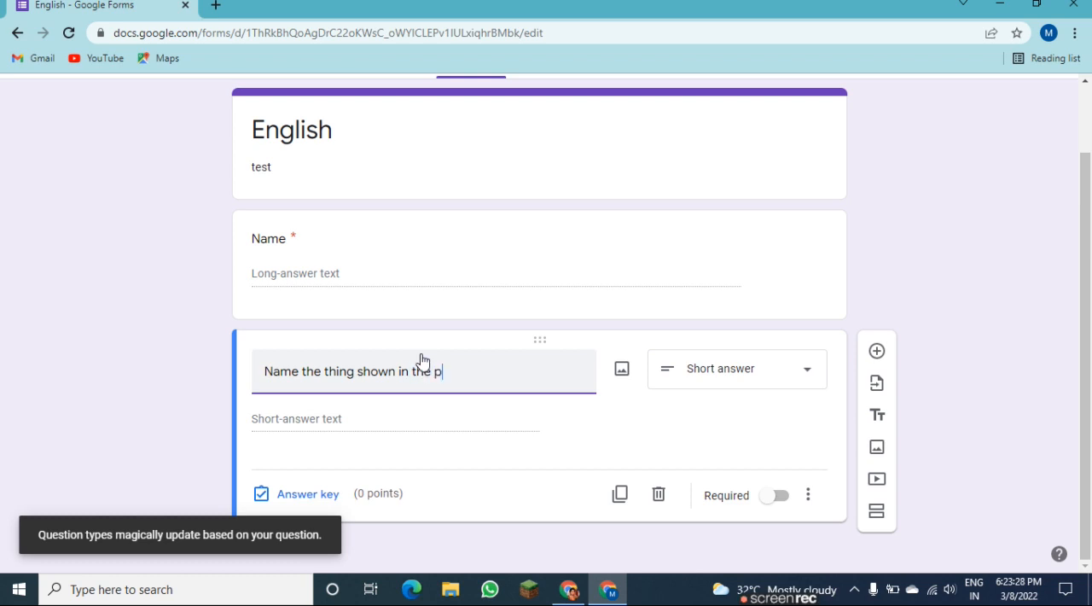
type("icture.")
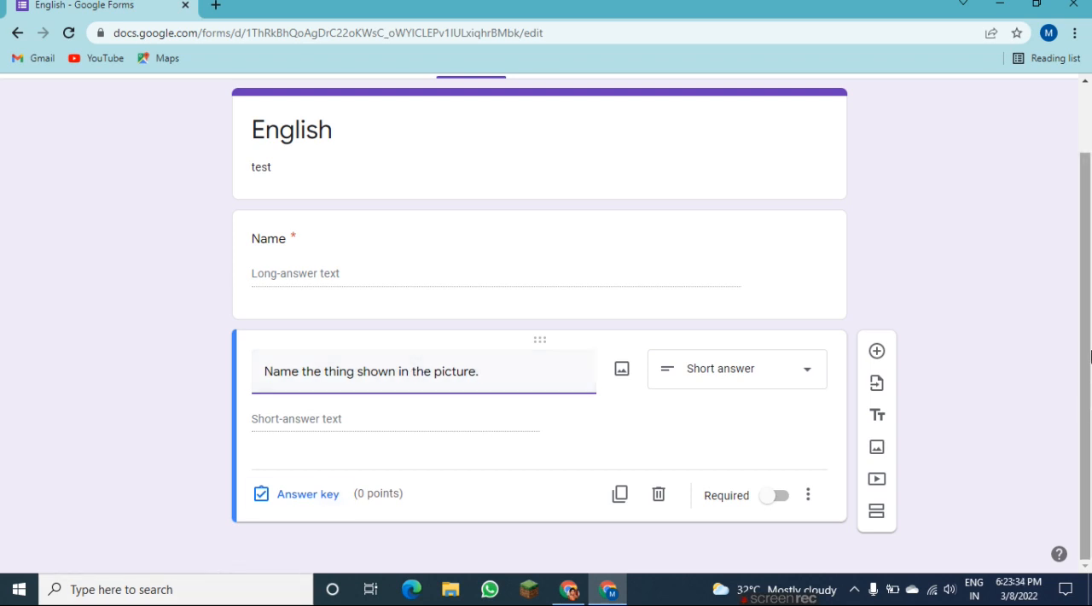
left_click(720, 390)
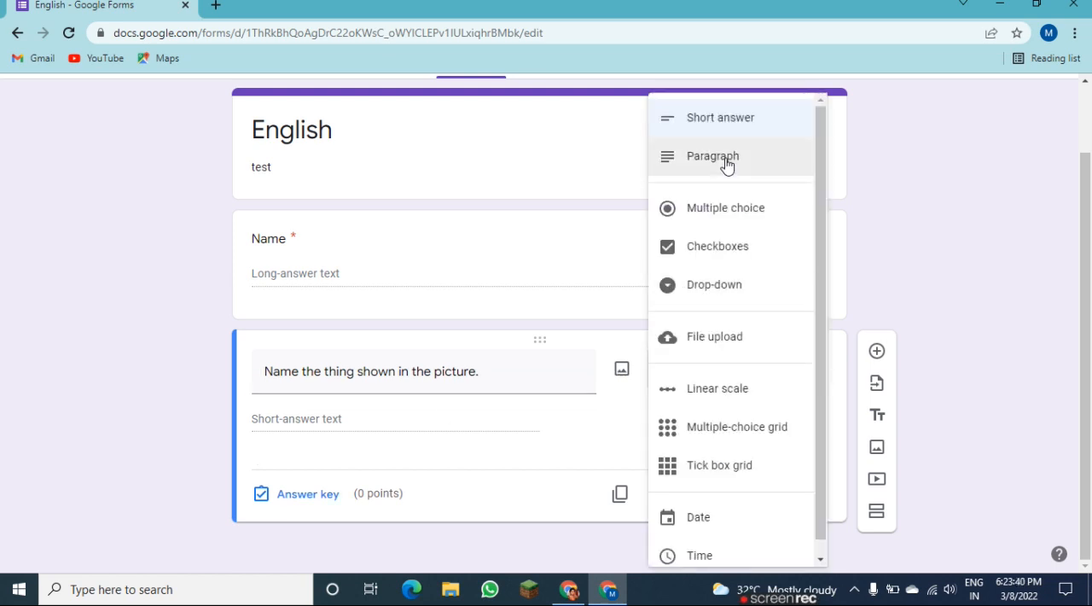
left_click(720, 214)
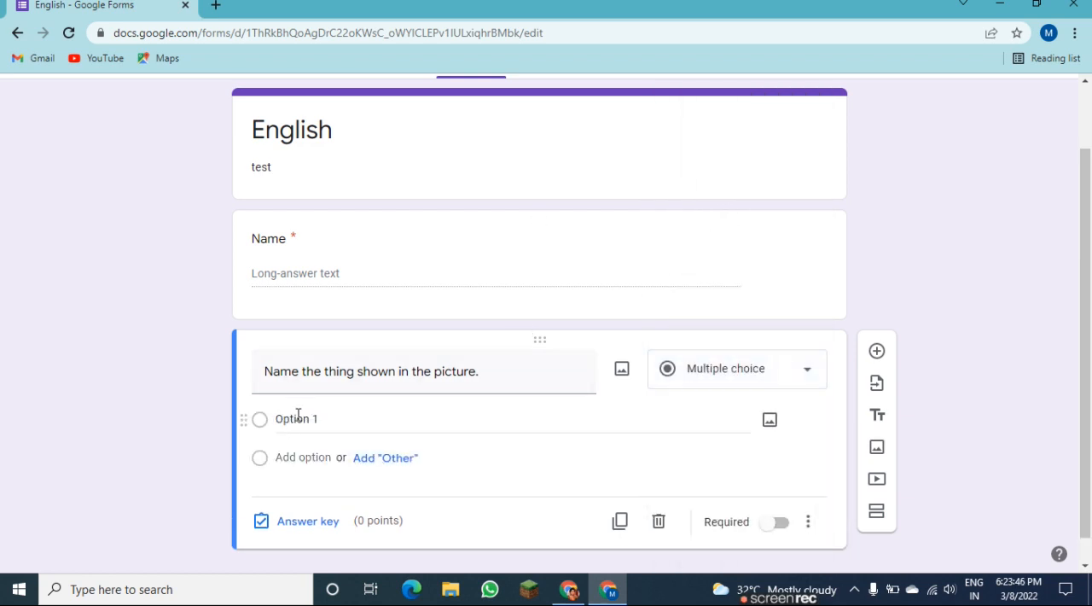
Insert a photo of modern high-rise towers into the picture question from a Google image search for "building".
left_click(622, 368)
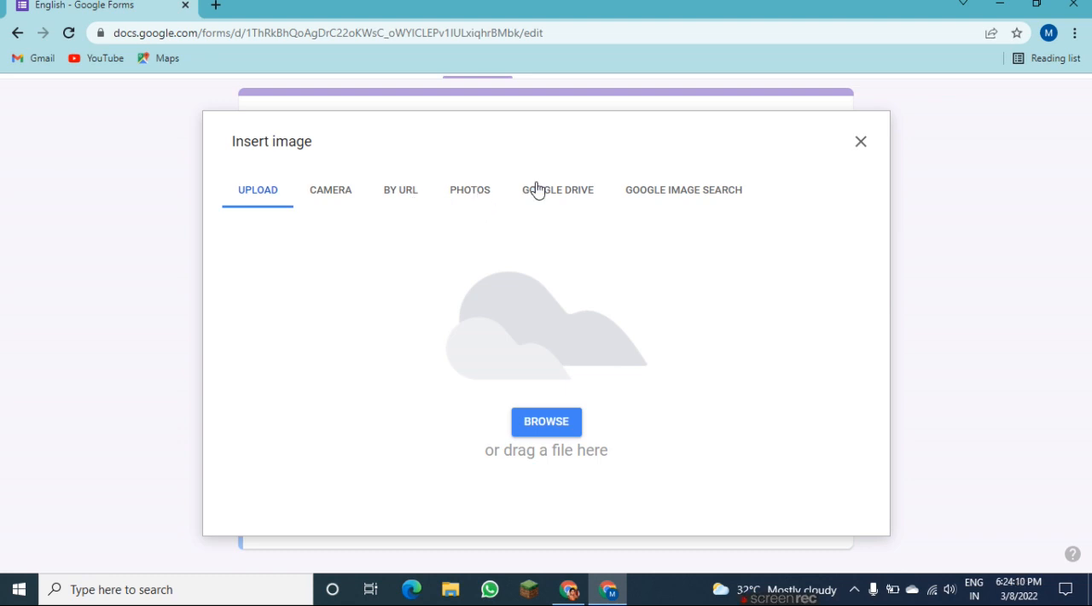
left_click(674, 201)
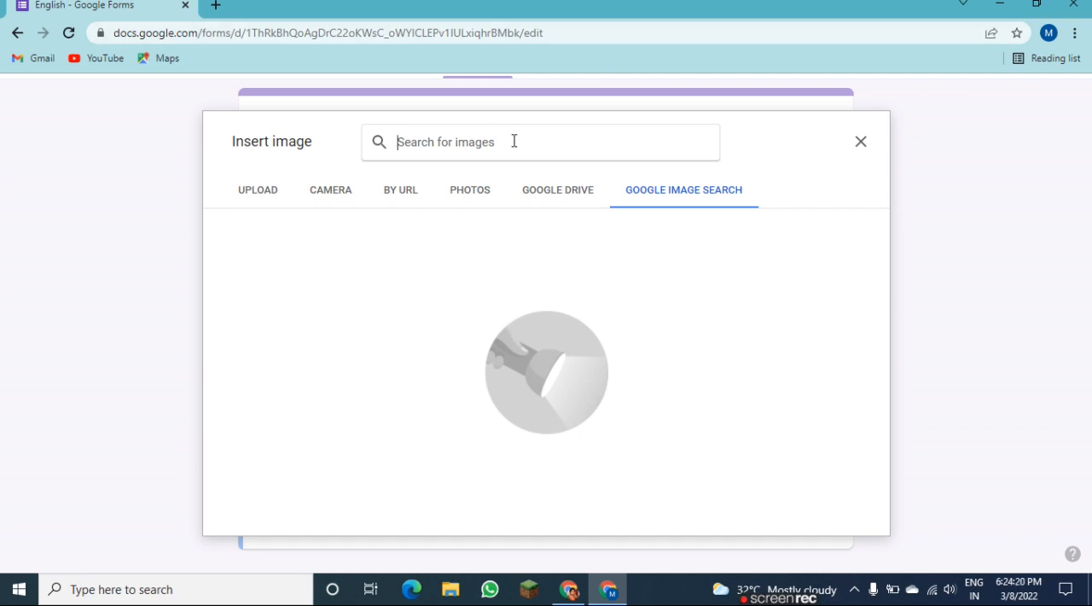
type("building")
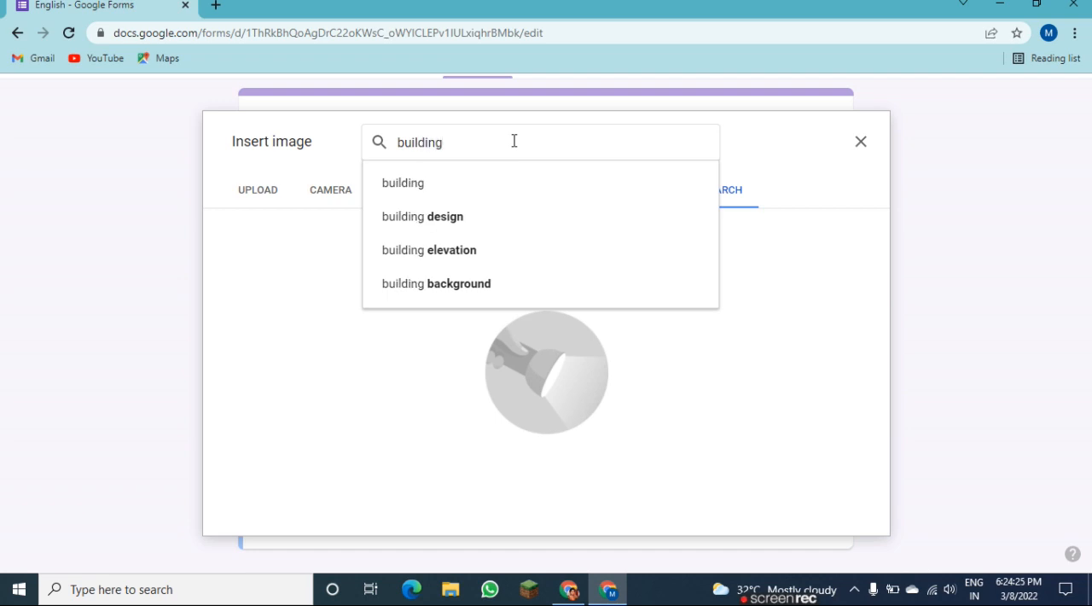
key("Return")
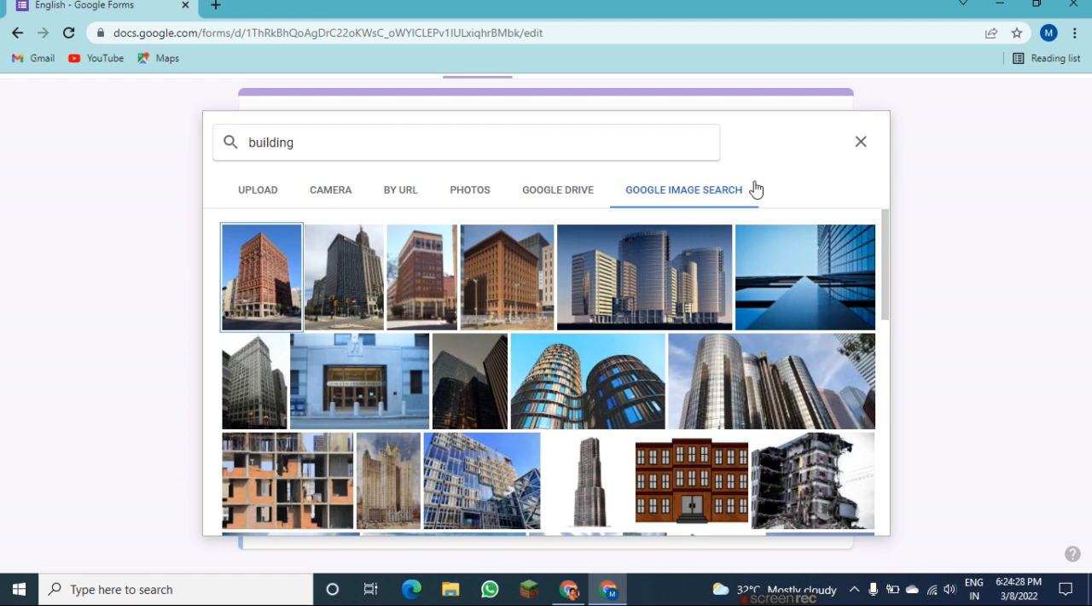
left_click(661, 283)
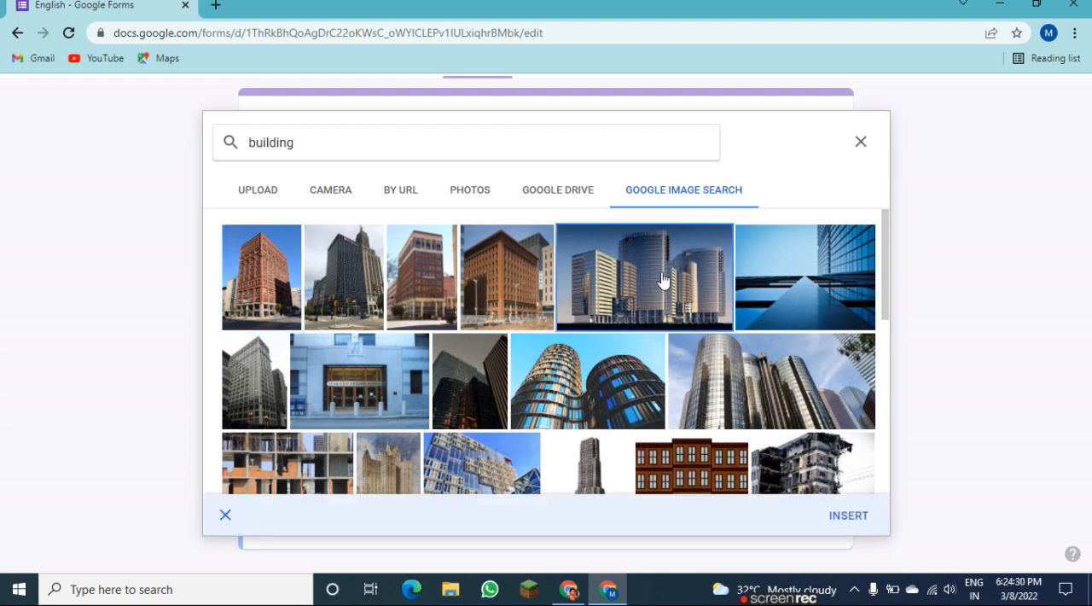
left_click(842, 516)
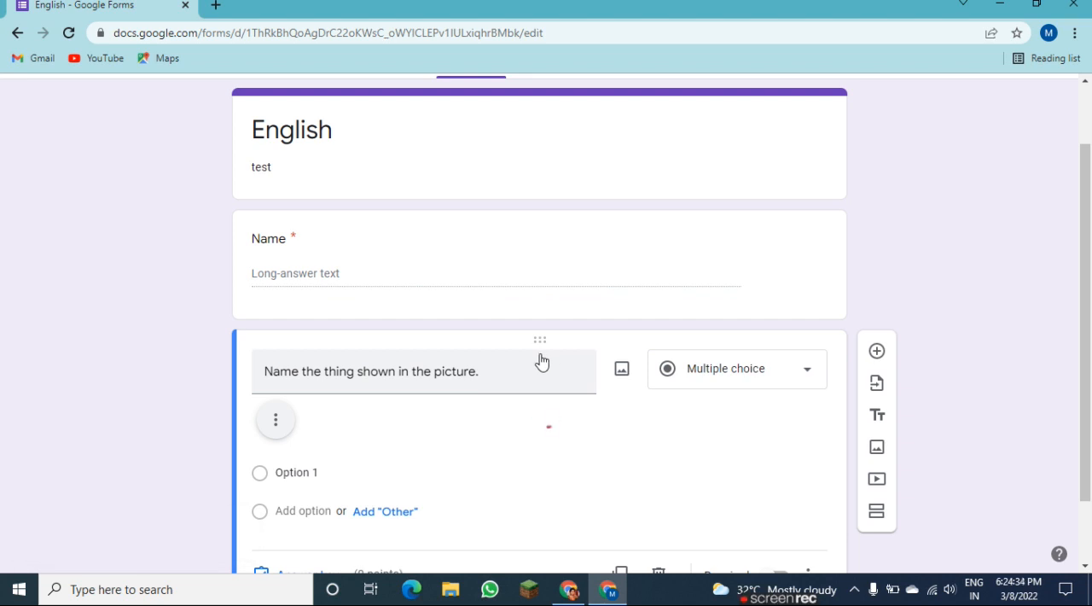
Enter "building", "sea" and "church" as the answer options of the picture question.
left_click_drag(1087, 186, 1088, 282)
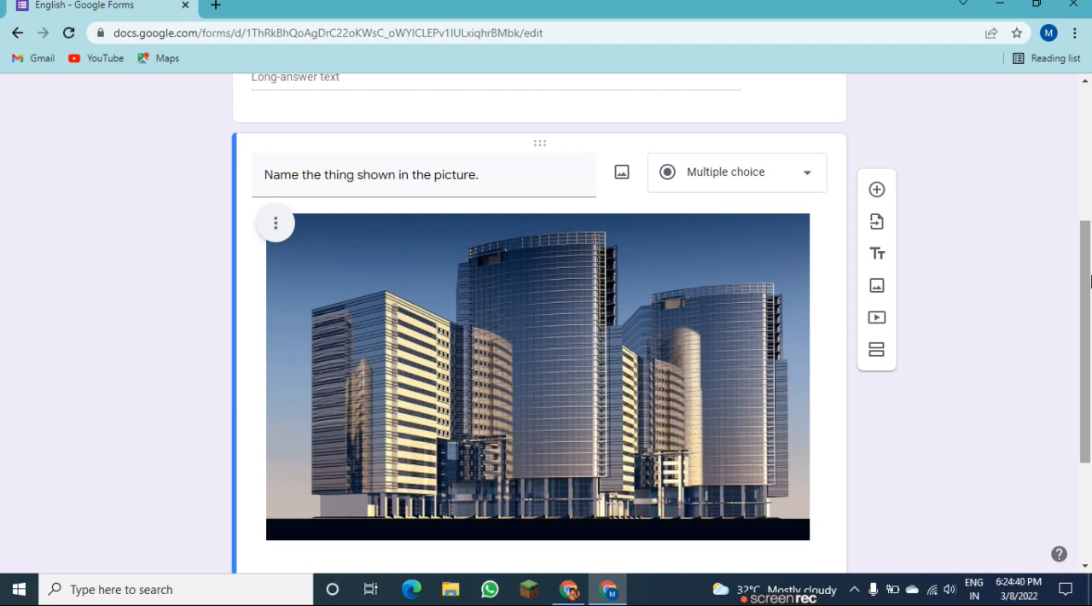
scroll(405, 346, "down", 2)
left_click(302, 389)
type("building")
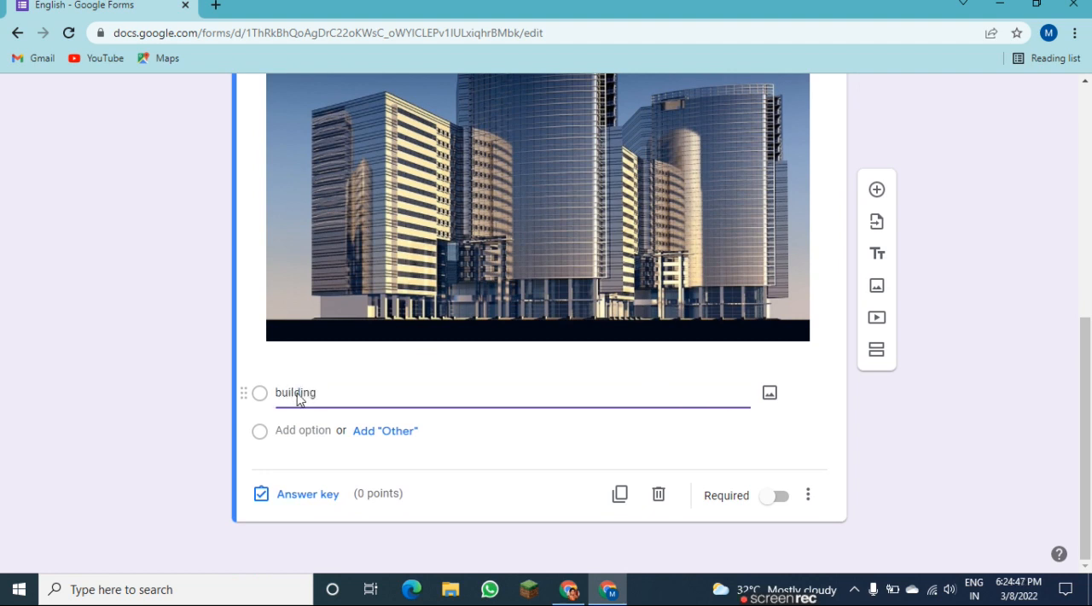
key("Return")
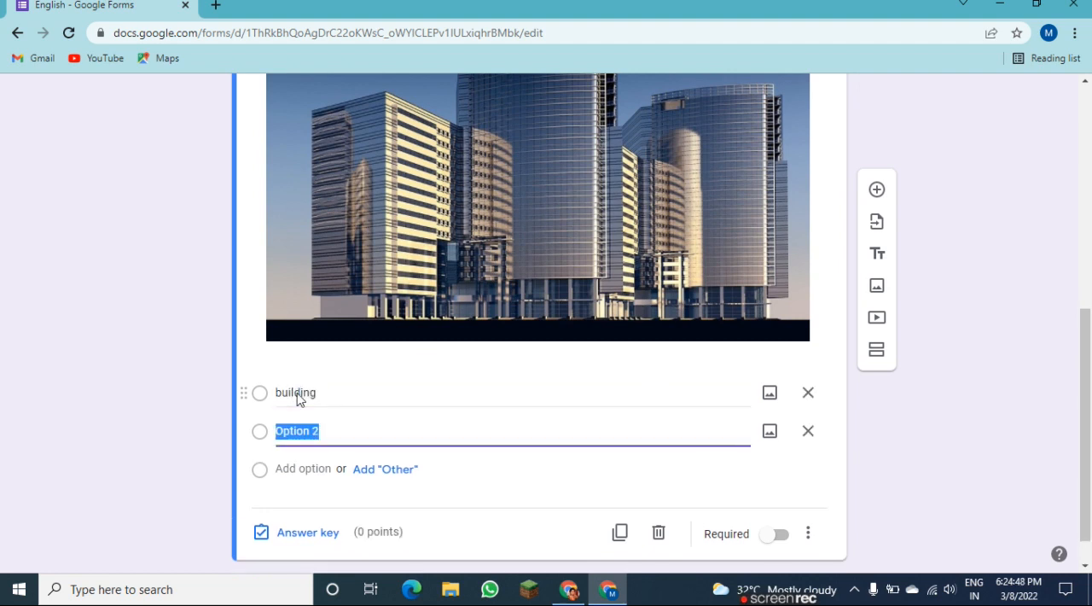
type("sea")
key("Return")
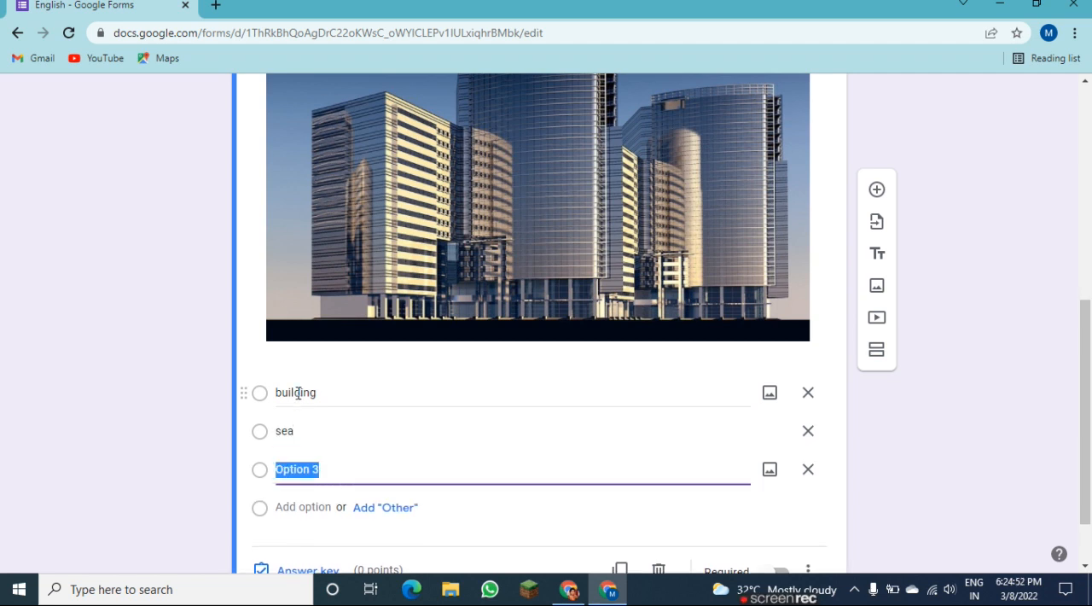
type("church")
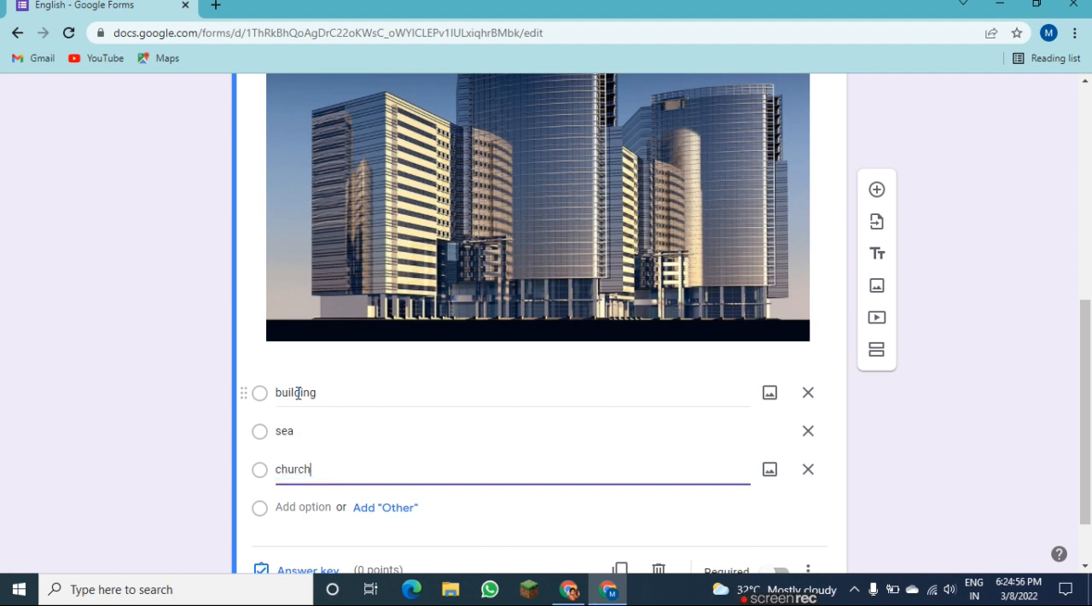
Add "village" as the fourth answer option of the picture question.
key("Return")
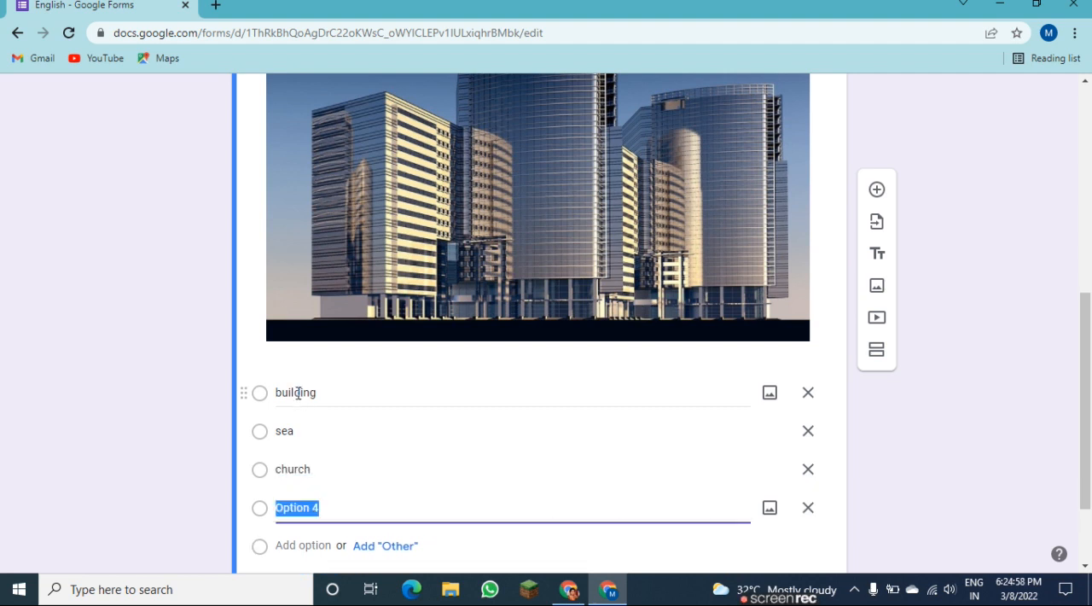
type("village")
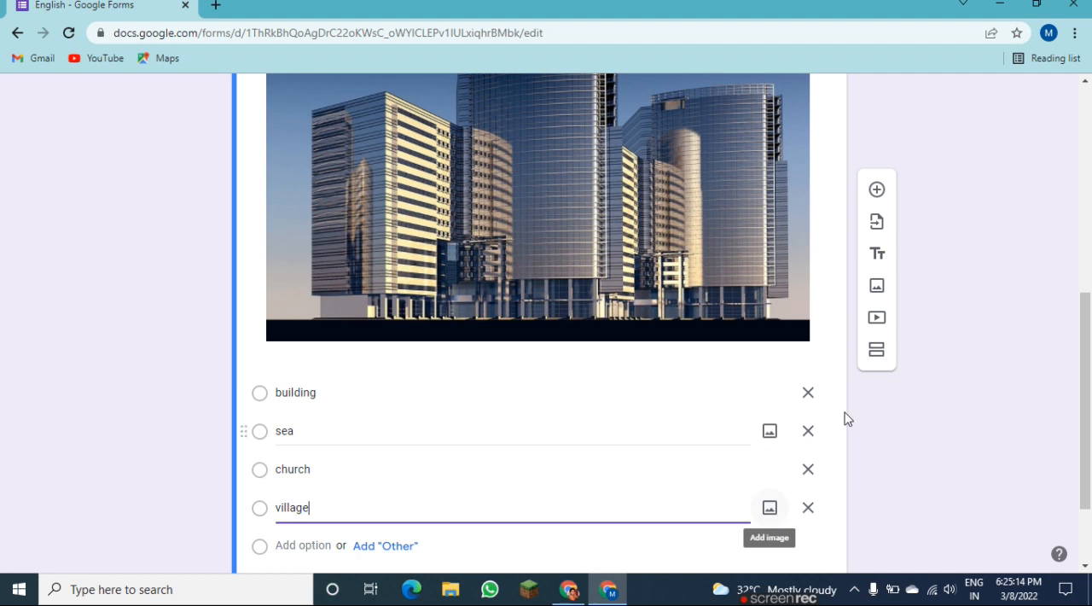
Set the picture question's answer key to "building" worth 1 point and make the question required.
scroll(1091, 426, "down", 2)
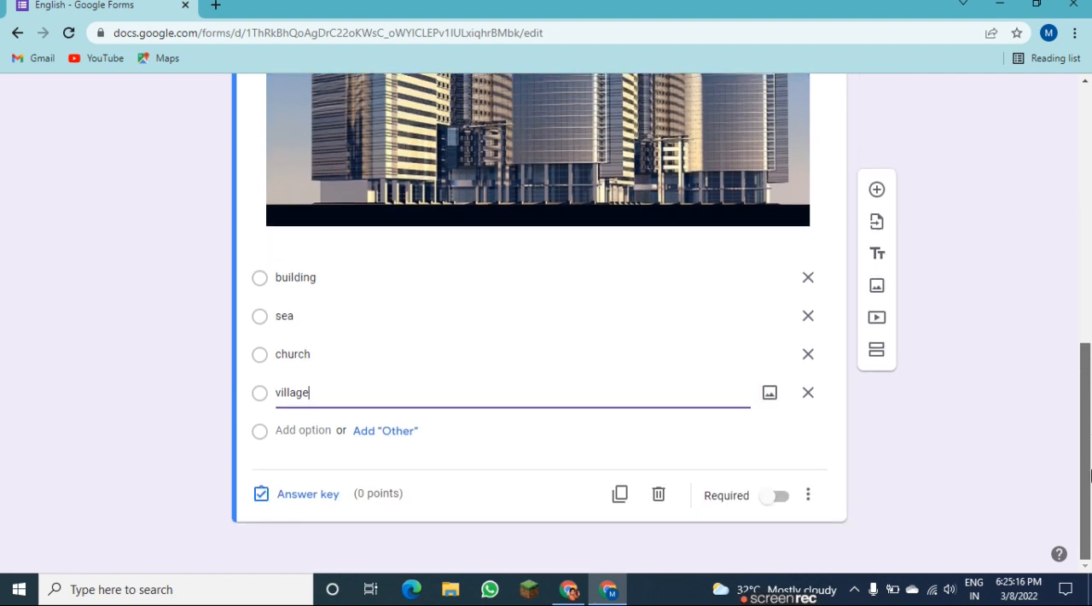
left_click(263, 493)
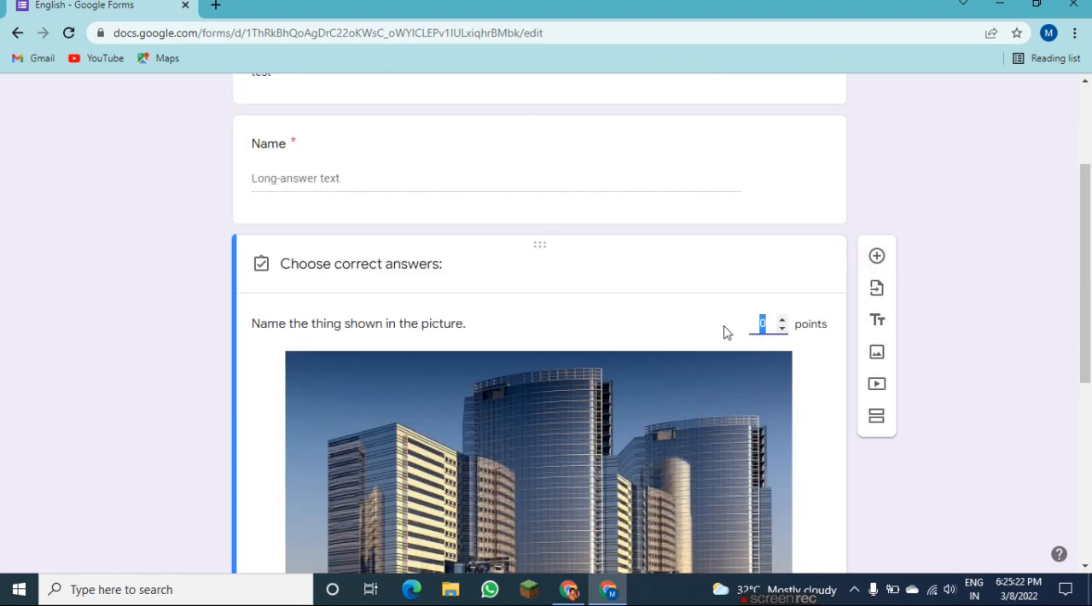
left_click(783, 320)
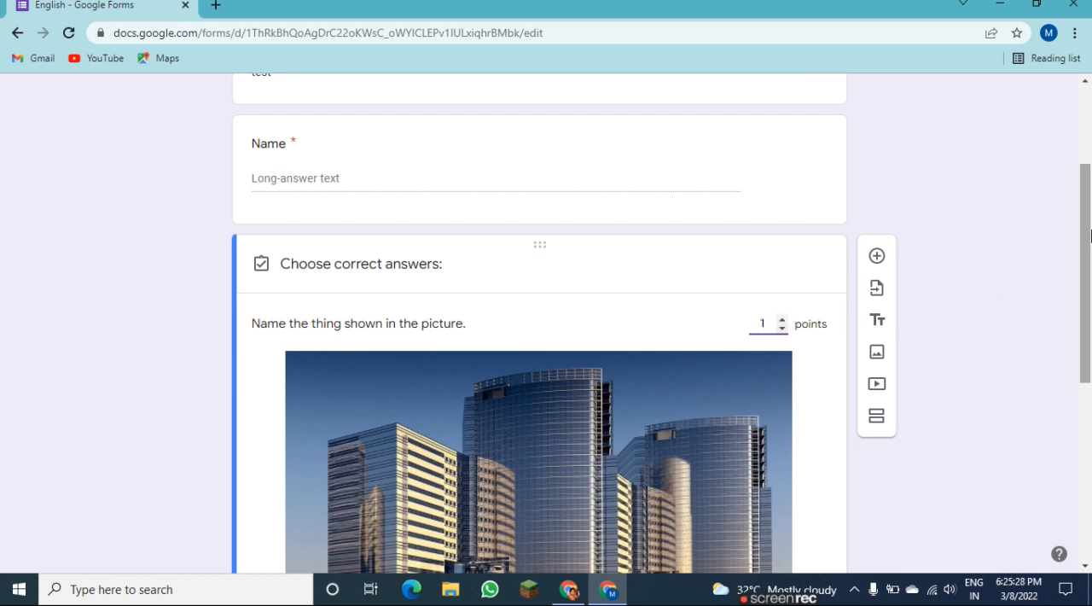
left_click_drag(1087, 235, 1087, 381)
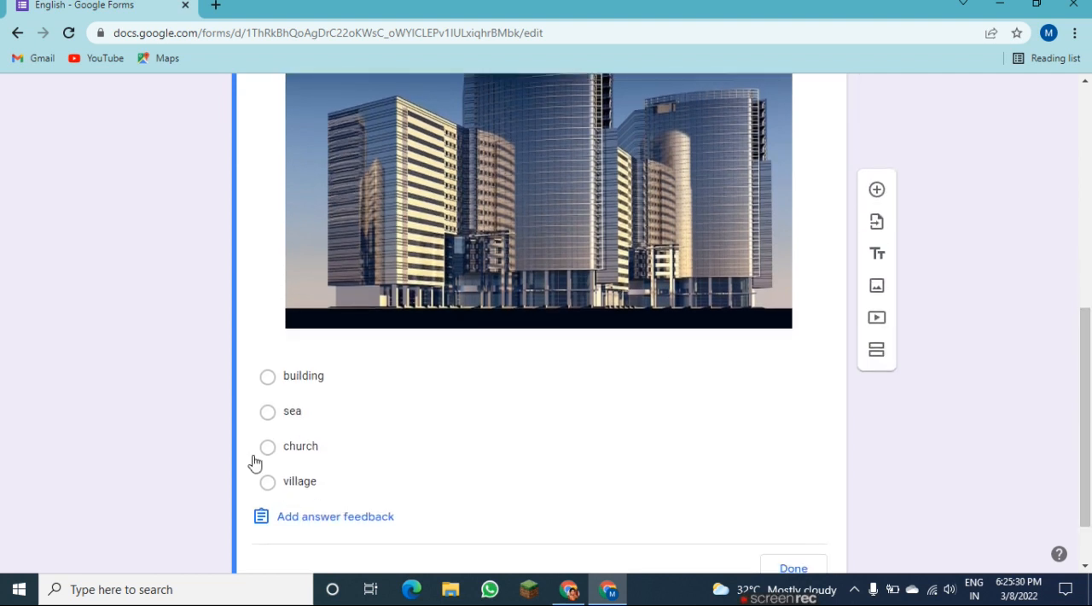
left_click(269, 381)
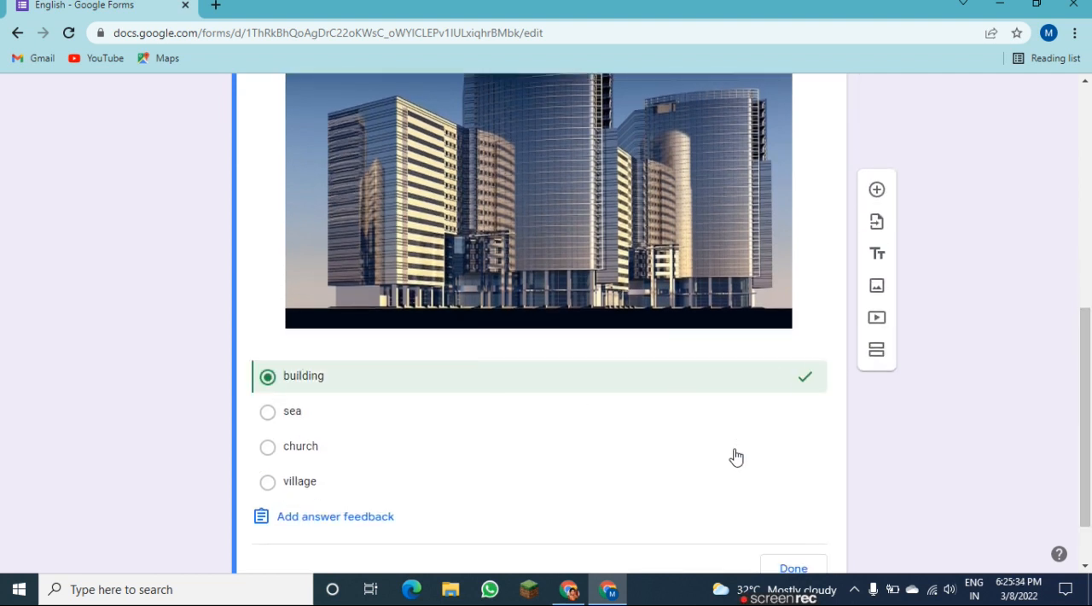
left_click_drag(1089, 357, 1088, 389)
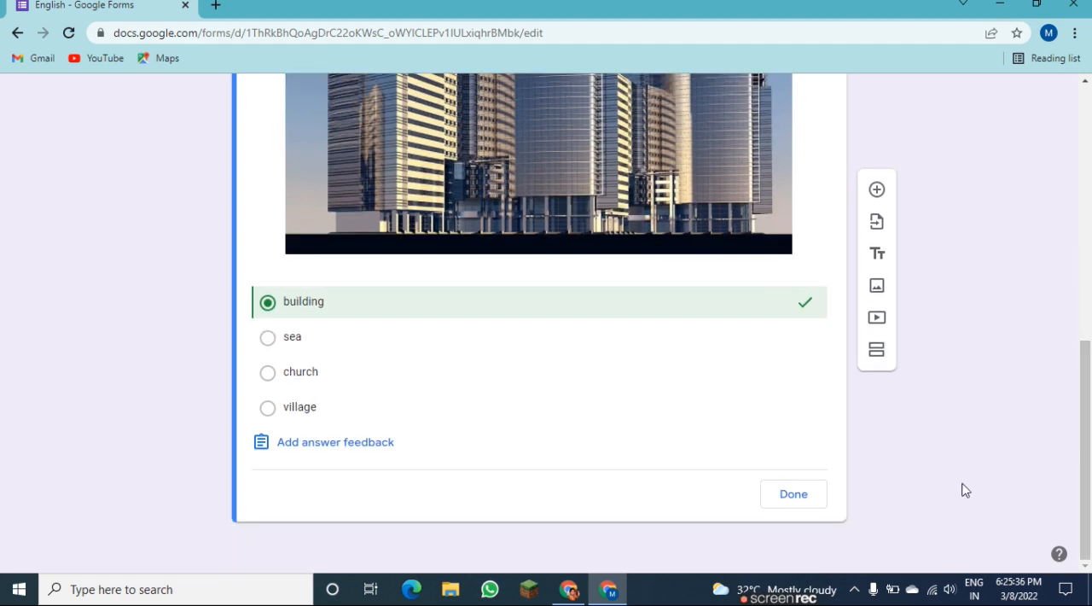
left_click(793, 498)
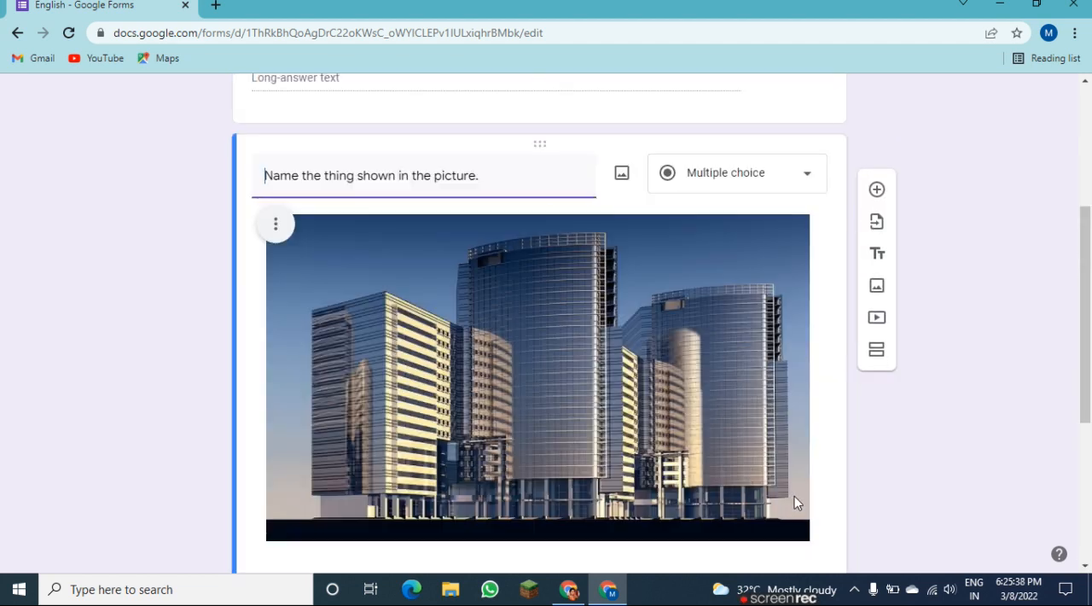
scroll(774, 521, "down", 4)
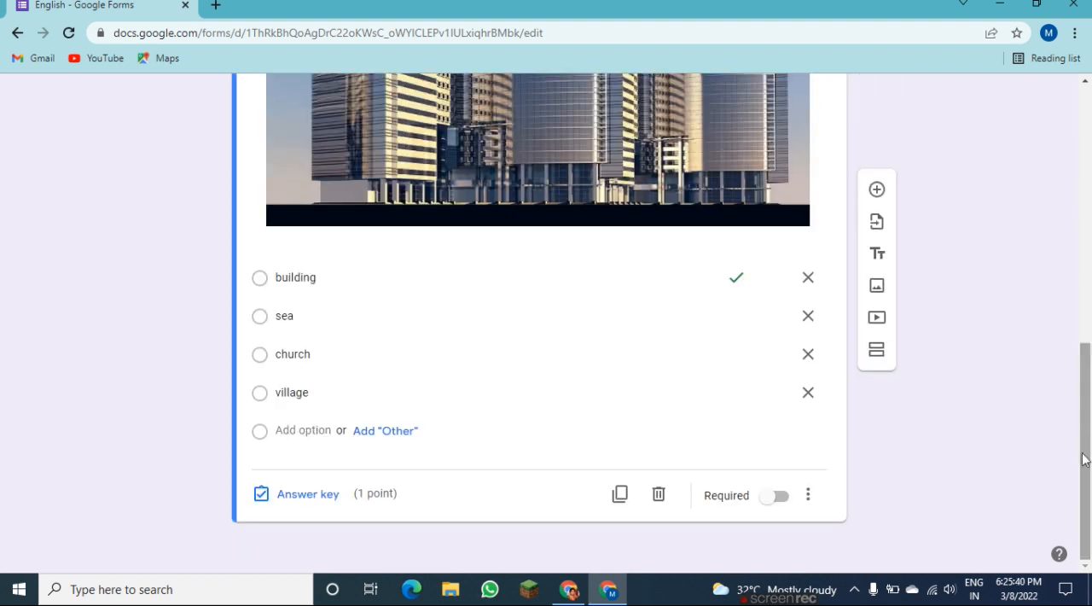
left_click(786, 501)
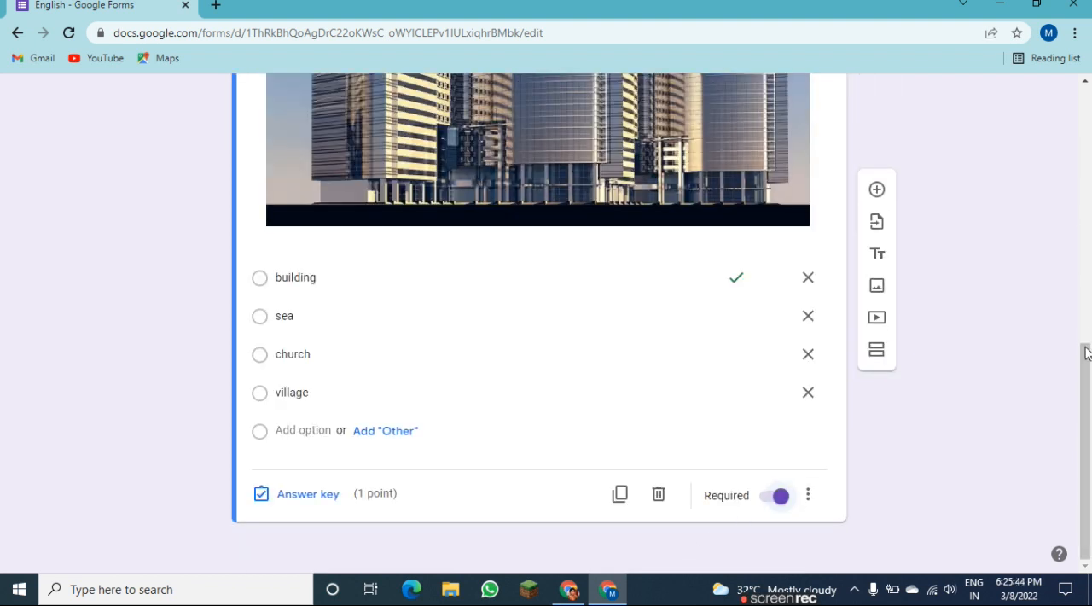
Add a new multiple choice question below the picture question reading "Select the nouns from the list given below:".
left_click(876, 190)
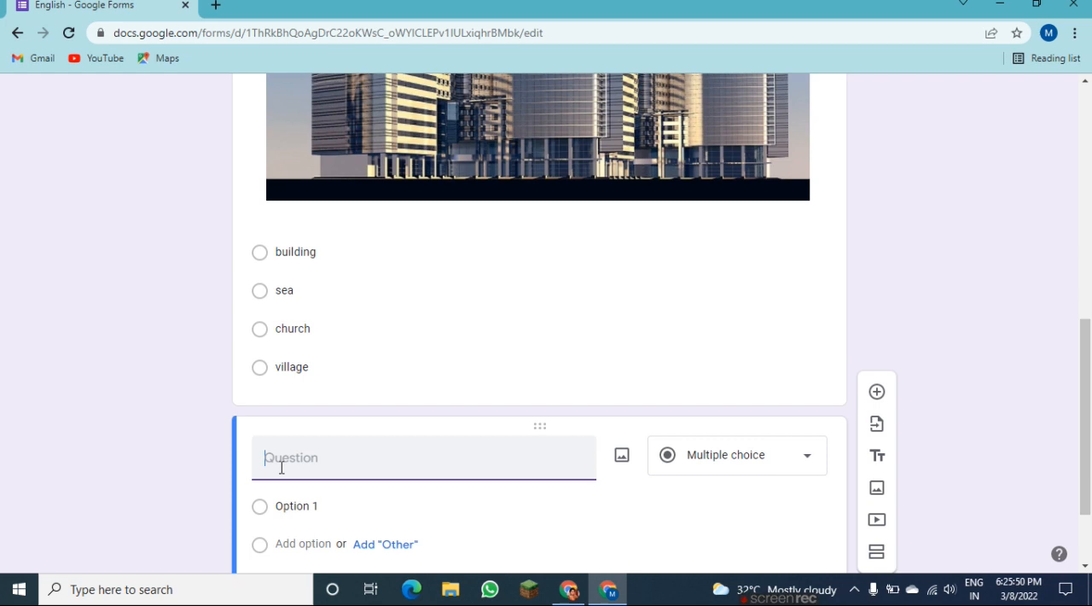
type("S")
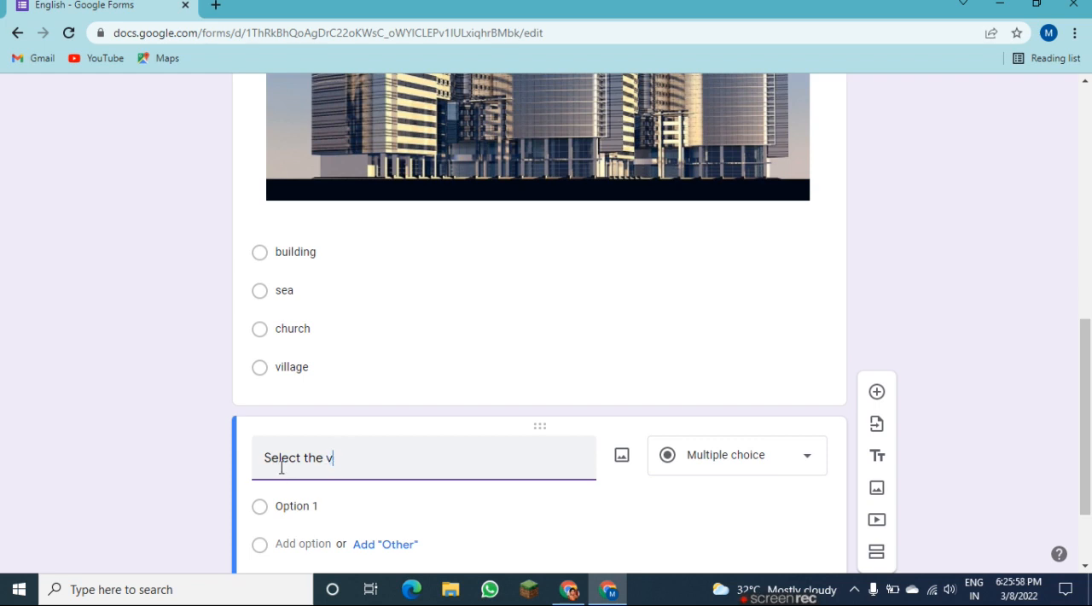
type("elect the nouns")
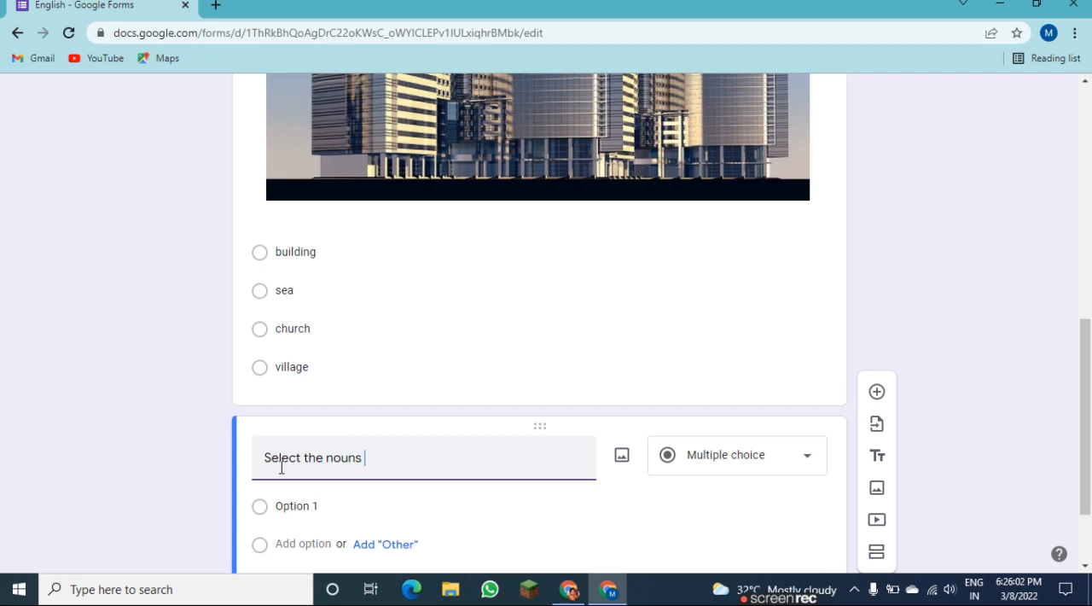
type(" from the list given below:")
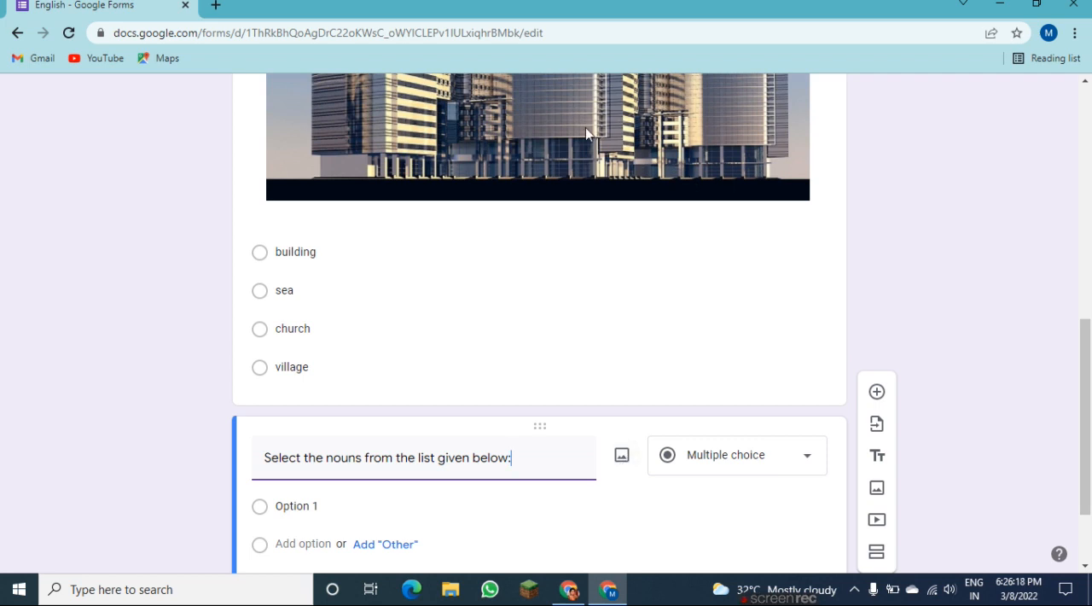
Enter "girl", "run", "eat" and "car" as the answer options of the nouns question.
scroll(1090, 392, "down", 2)
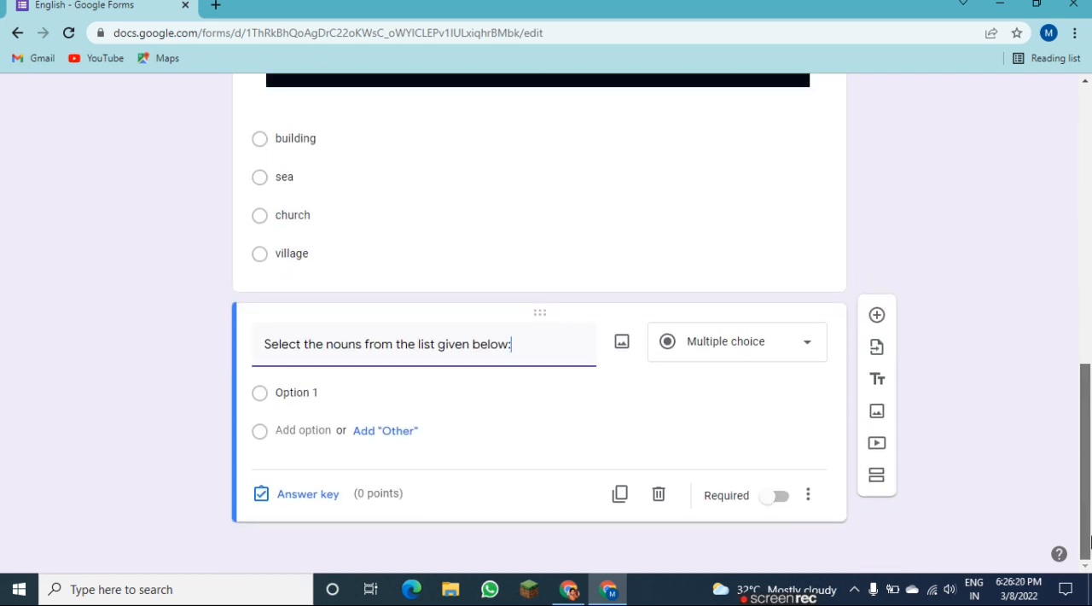
left_click(338, 393)
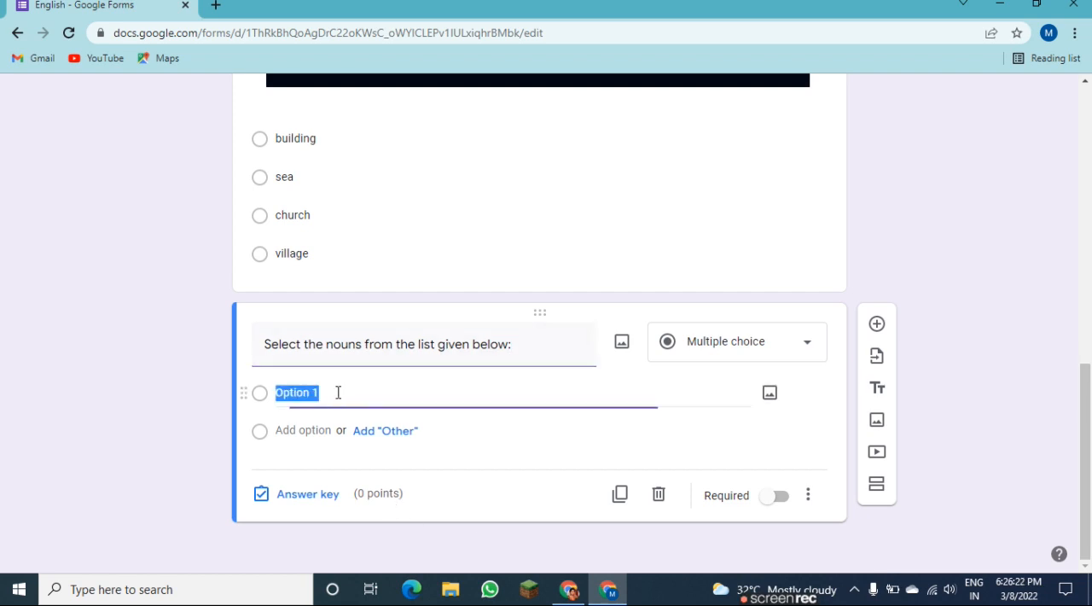
type("girl")
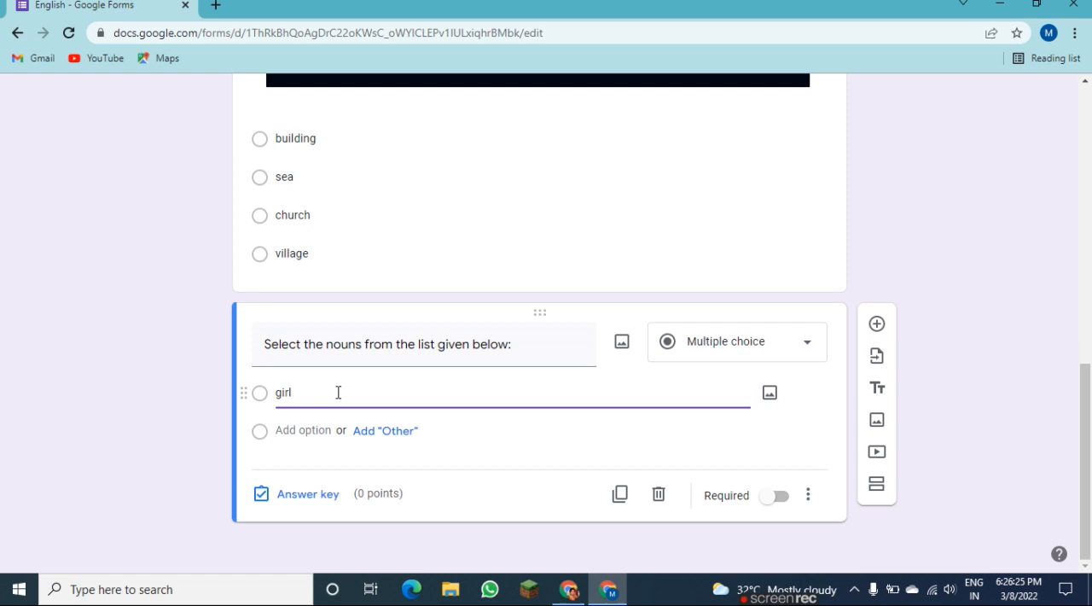
key("Return")
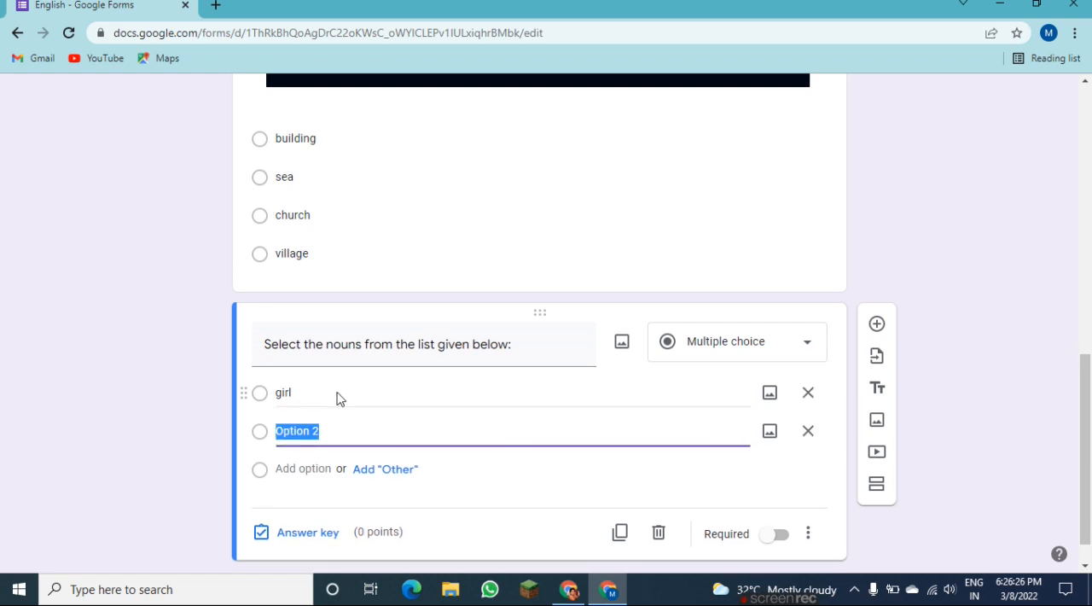
type("run")
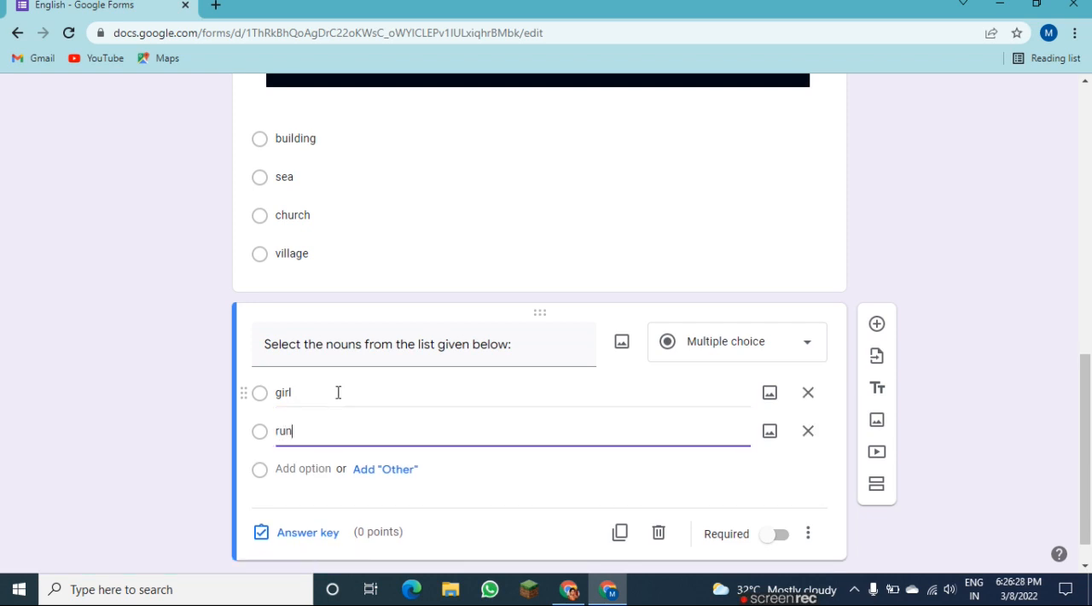
key("Return")
type("e")
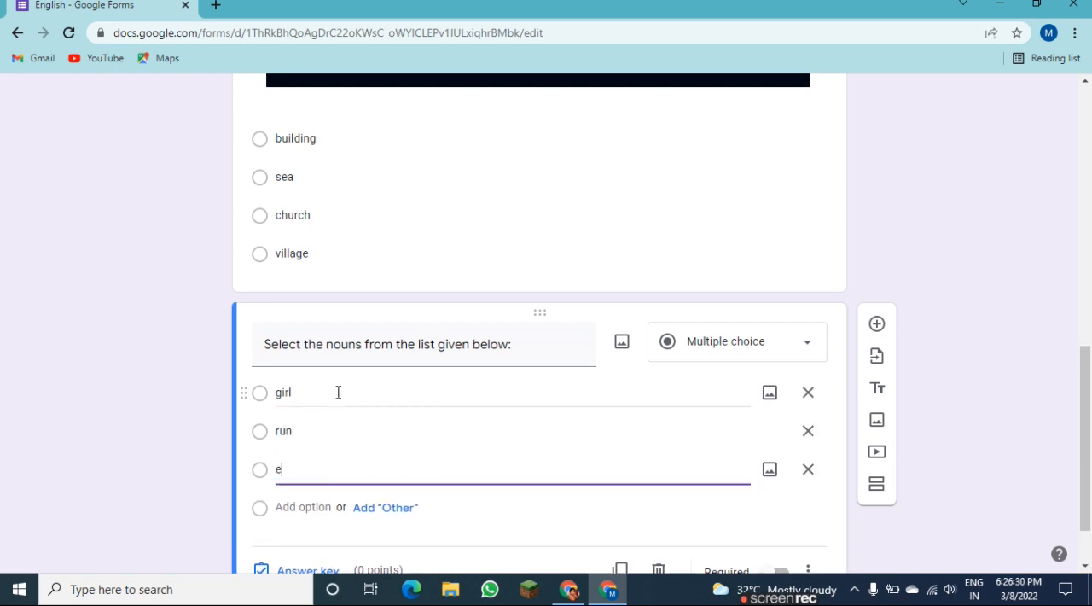
type("at")
key("Return")
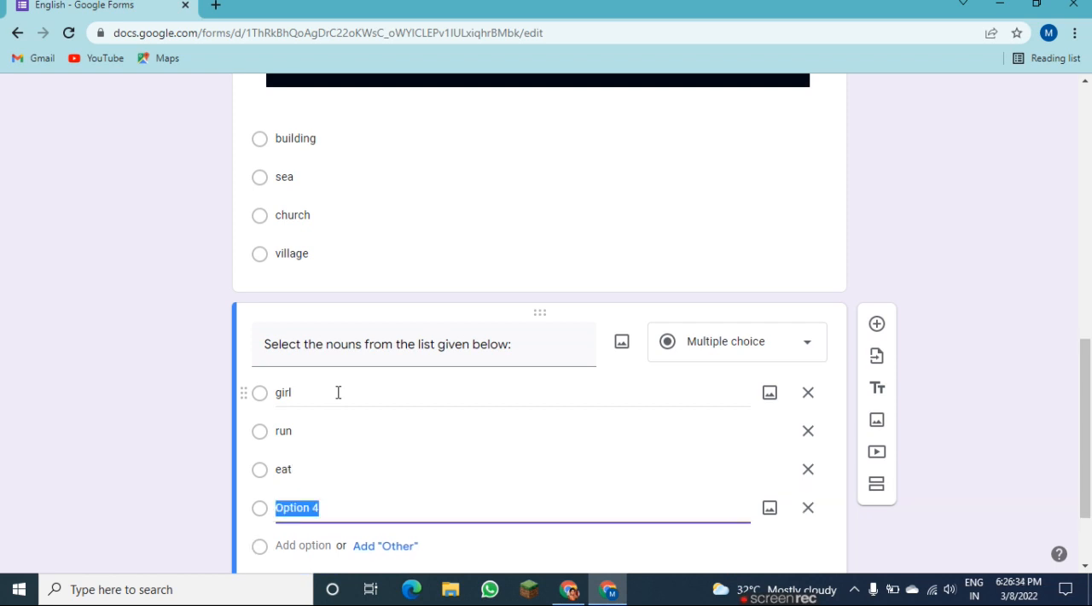
type("car")
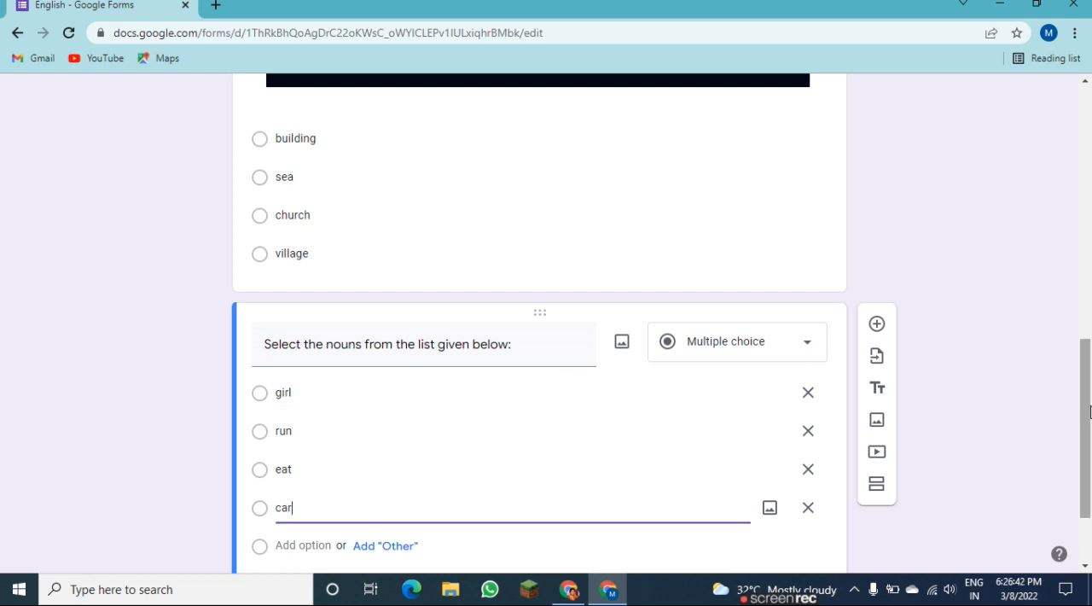
Insert the photo of a small girl in a white dress into the "girl" option from a Google image search for "girls dp".
scroll(1090, 412, "down", 2)
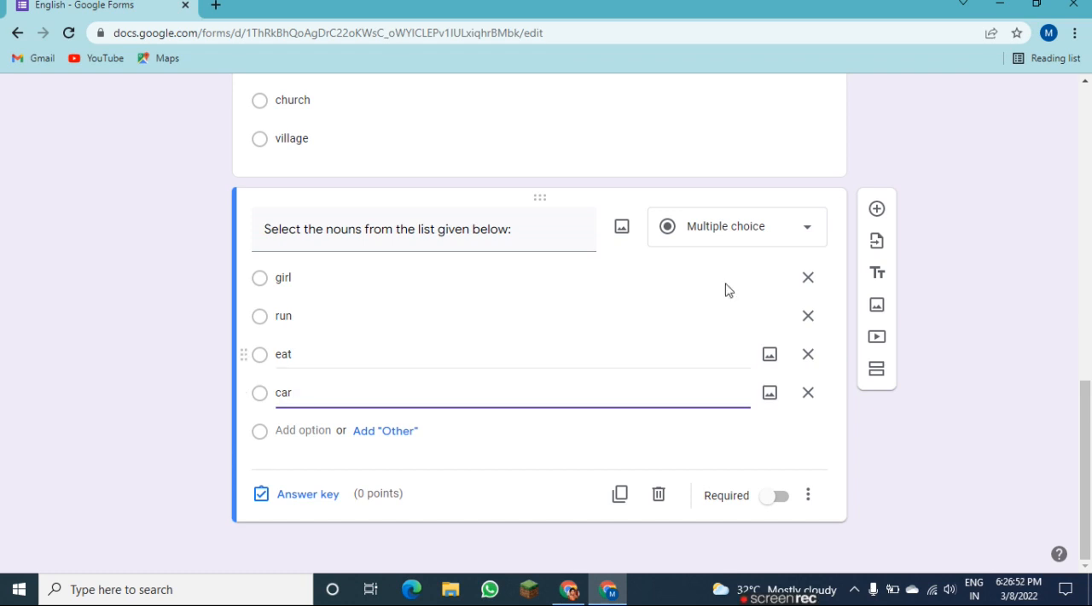
left_click(769, 278)
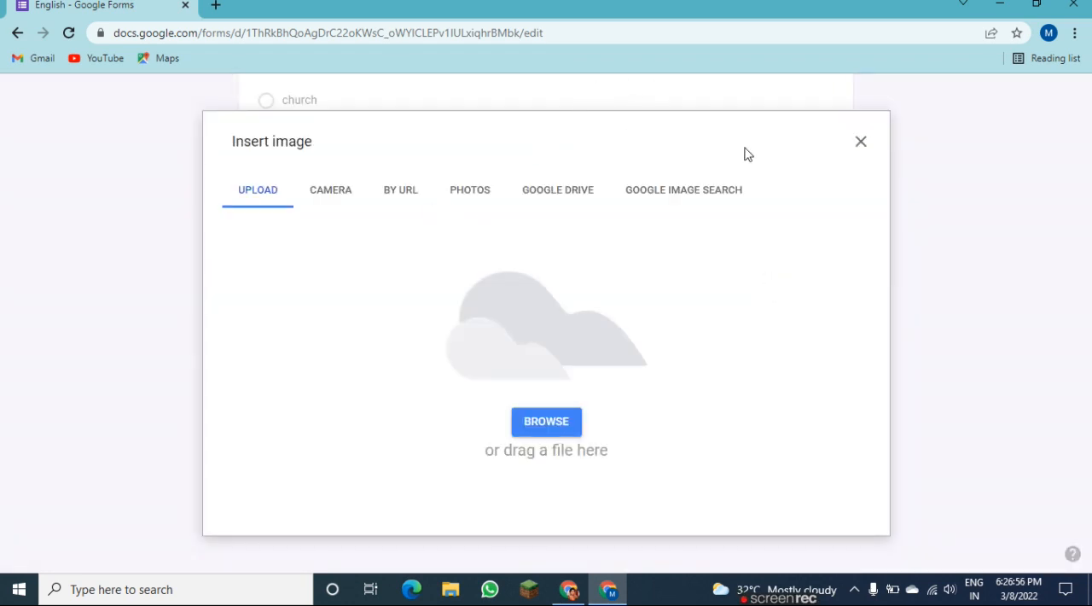
left_click(673, 194)
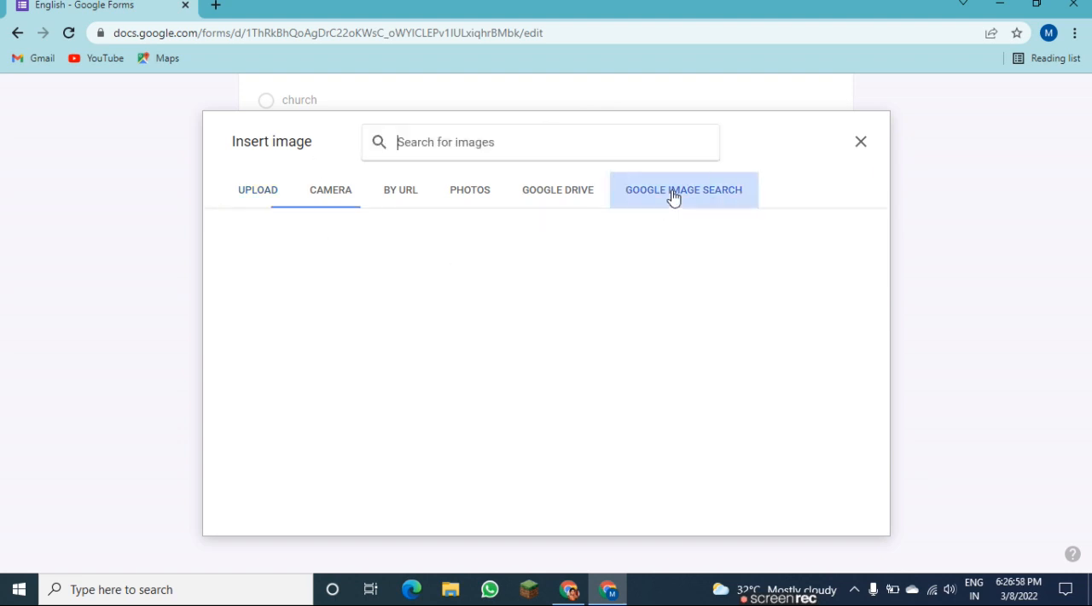
type("girl")
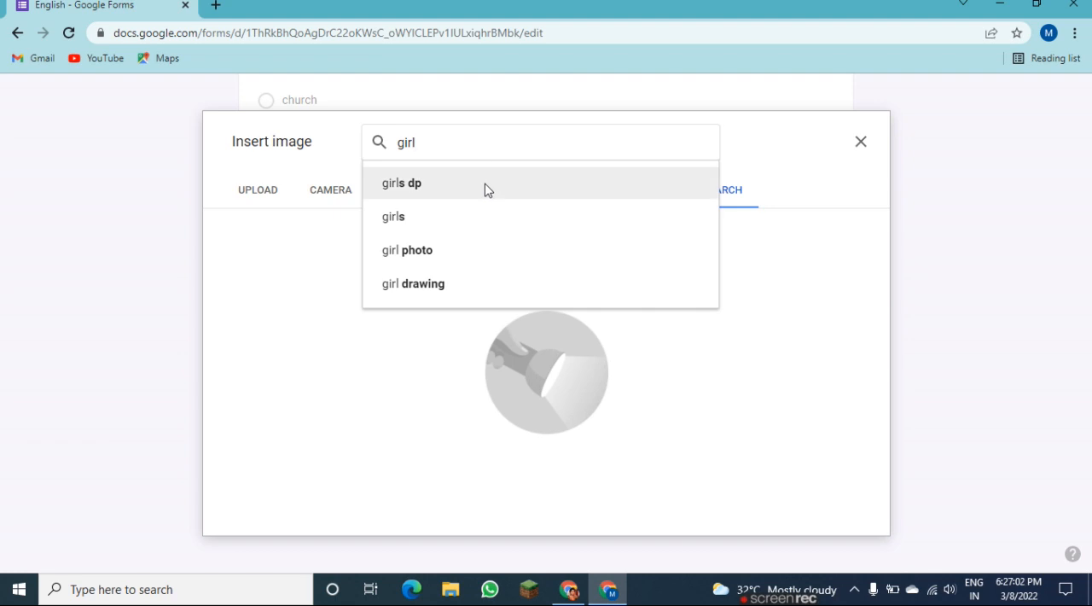
left_click(484, 185)
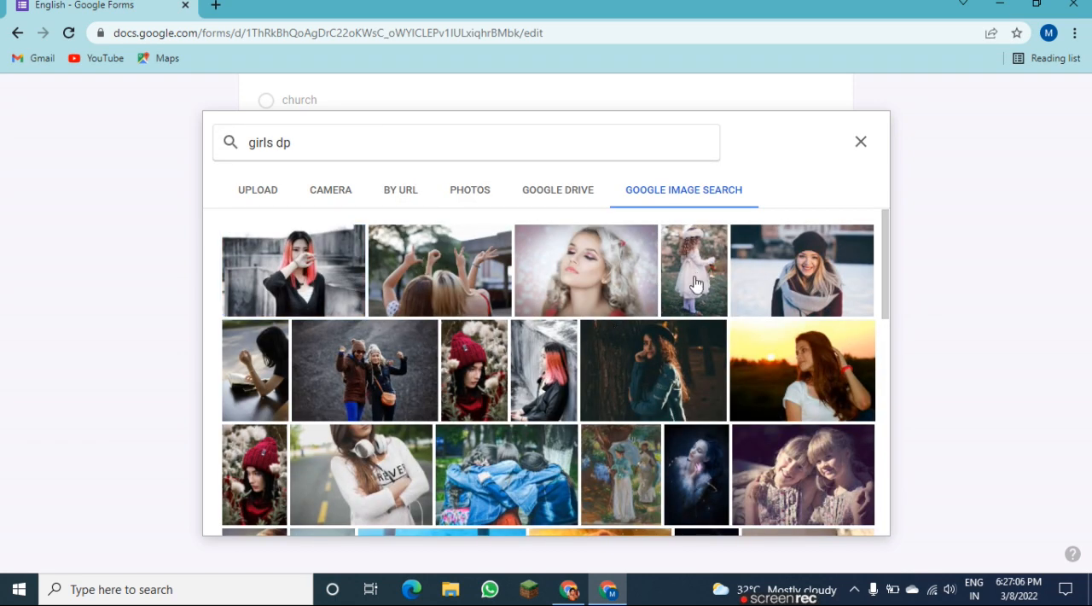
left_click(695, 283)
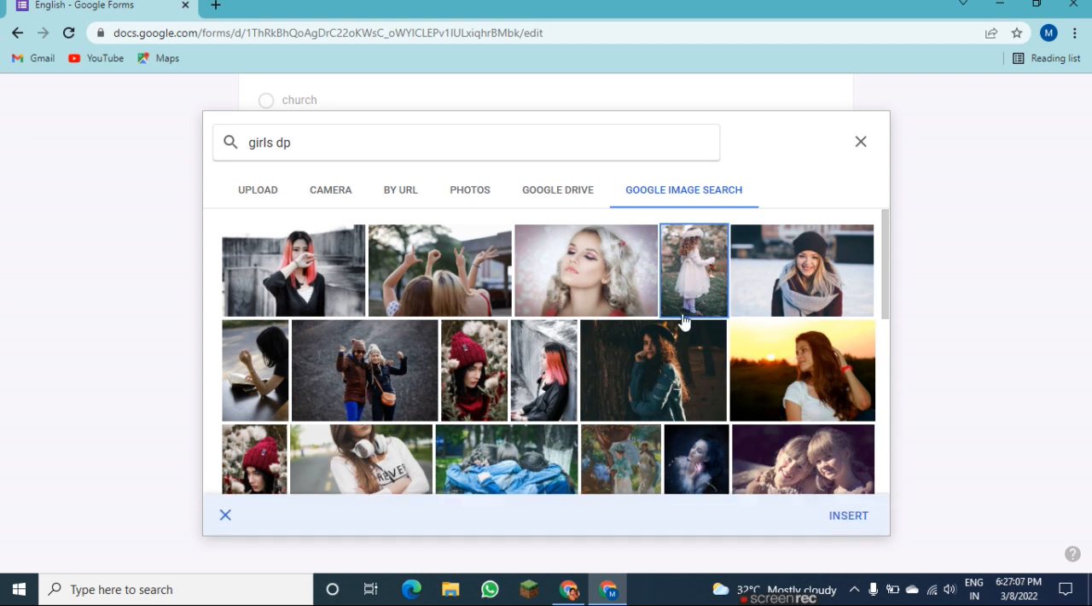
left_click(848, 518)
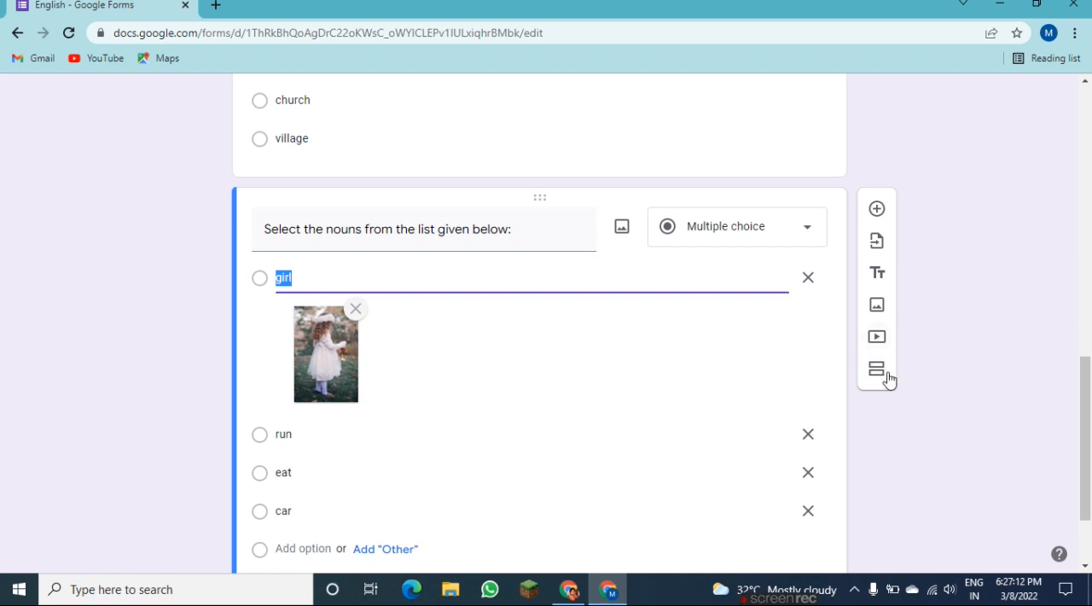
Insert the black silhouette of a running man into the "run" option from a Google image search for "run".
scroll(1087, 450, "down", 2)
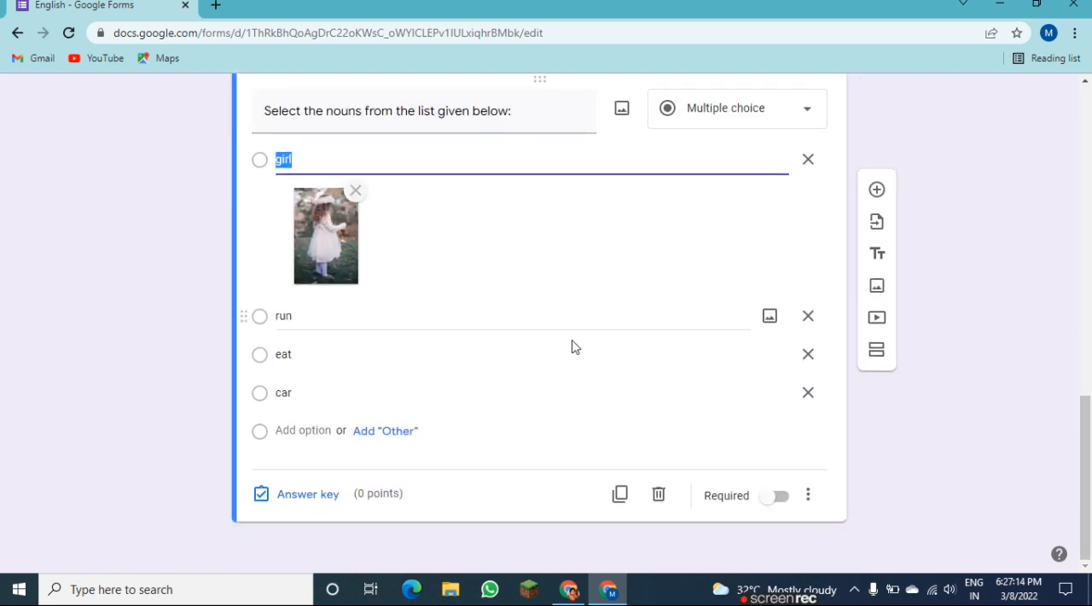
left_click(771, 318)
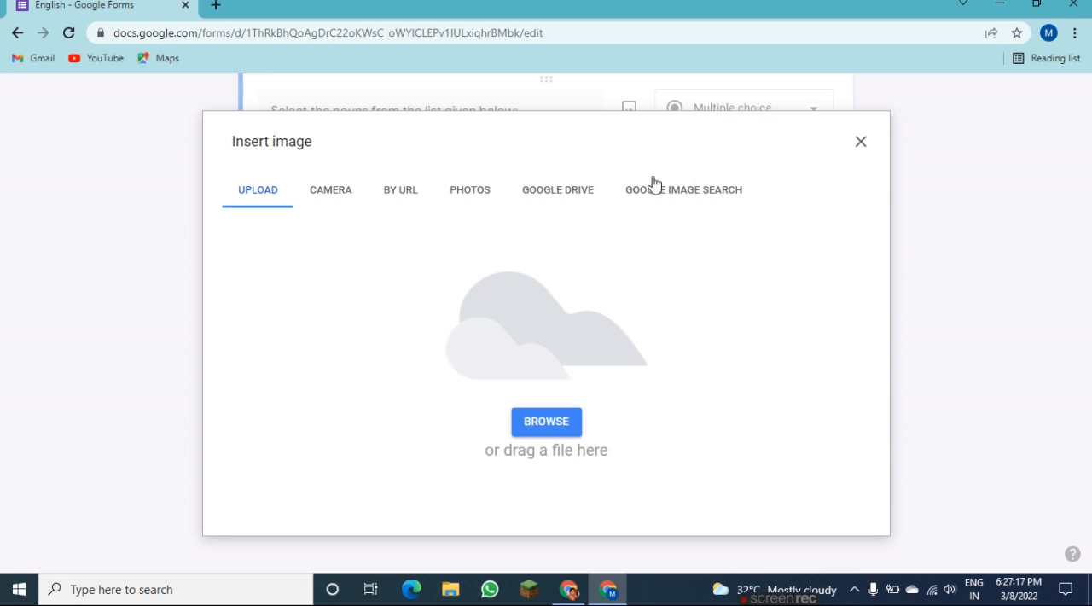
left_click(719, 189)
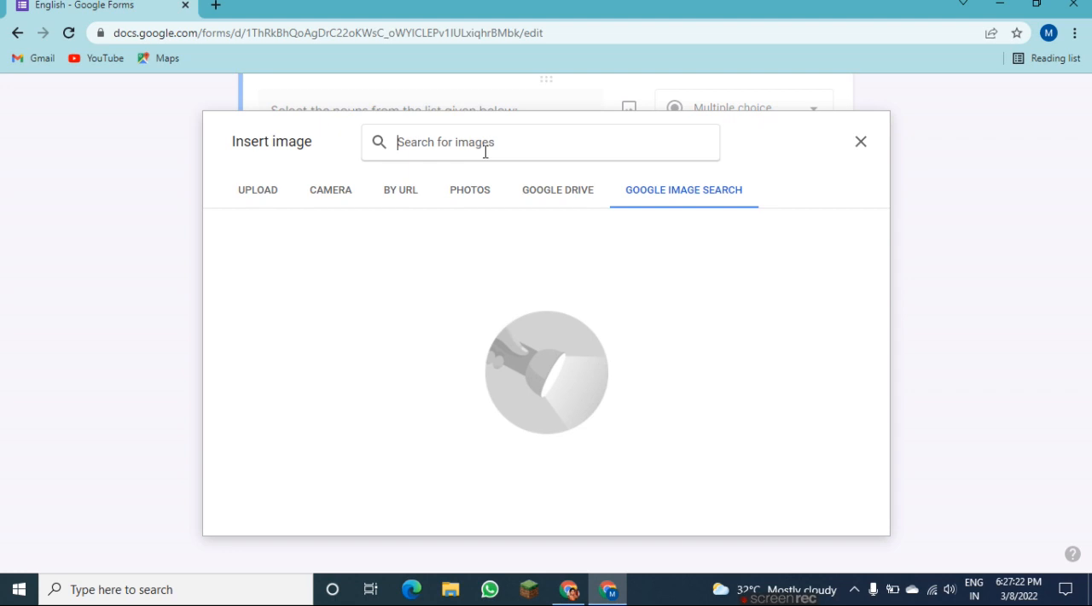
type("run")
key("Return")
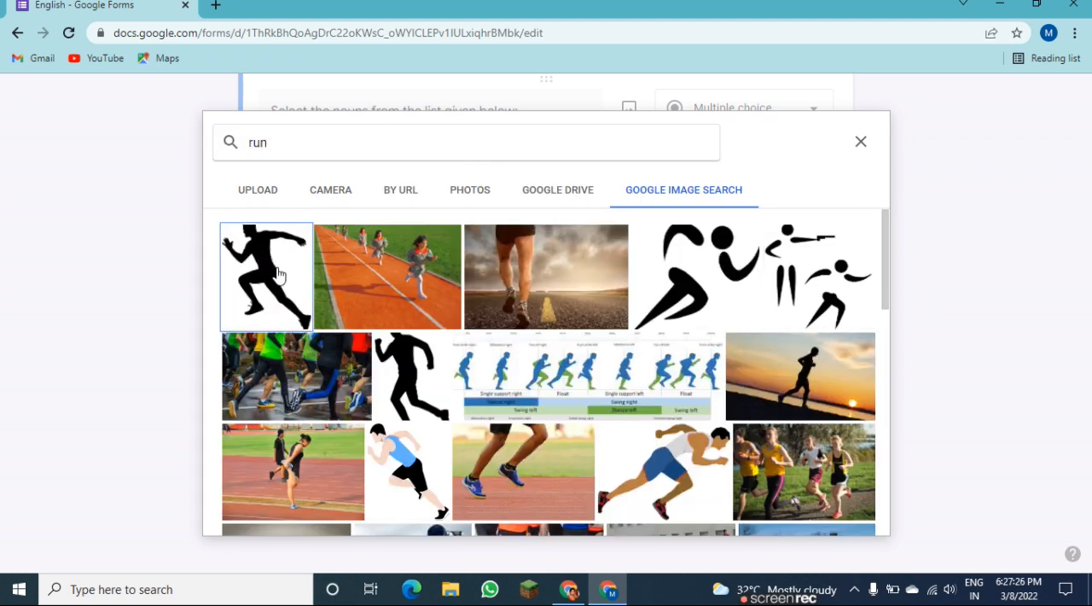
left_click(280, 279)
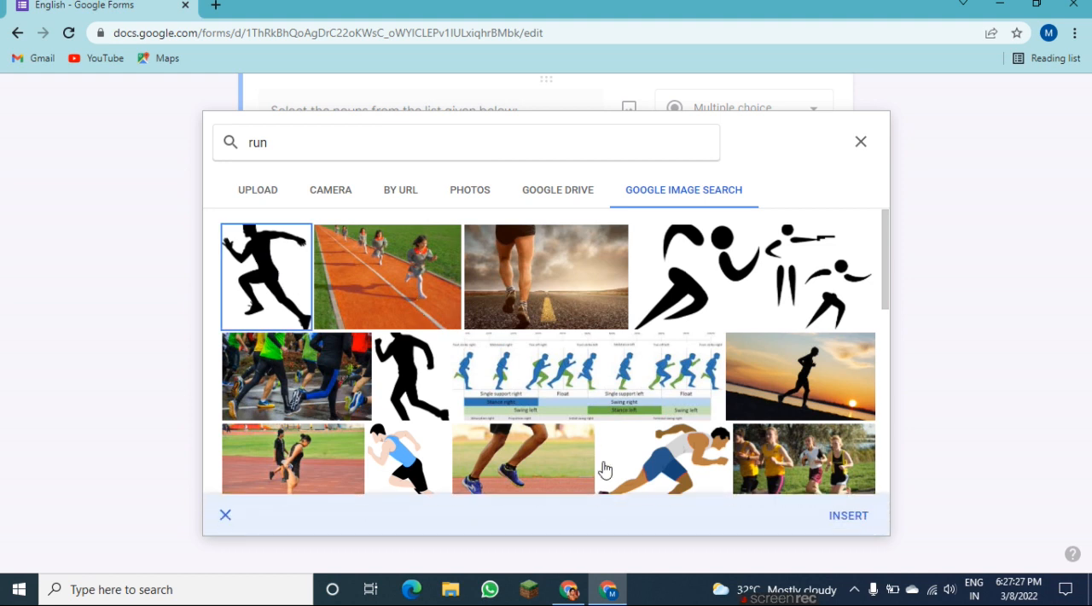
left_click(859, 517)
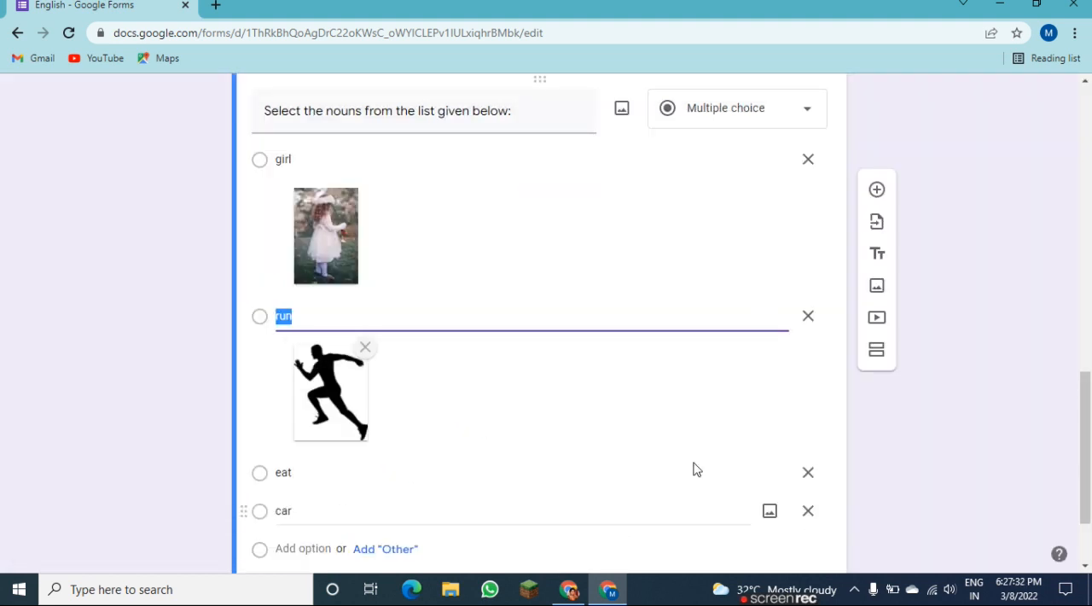
Insert the photo of a person biting into wrapped food into the "eat" option from a Google image search for "eat".
scroll(1088, 401, "down", 2)
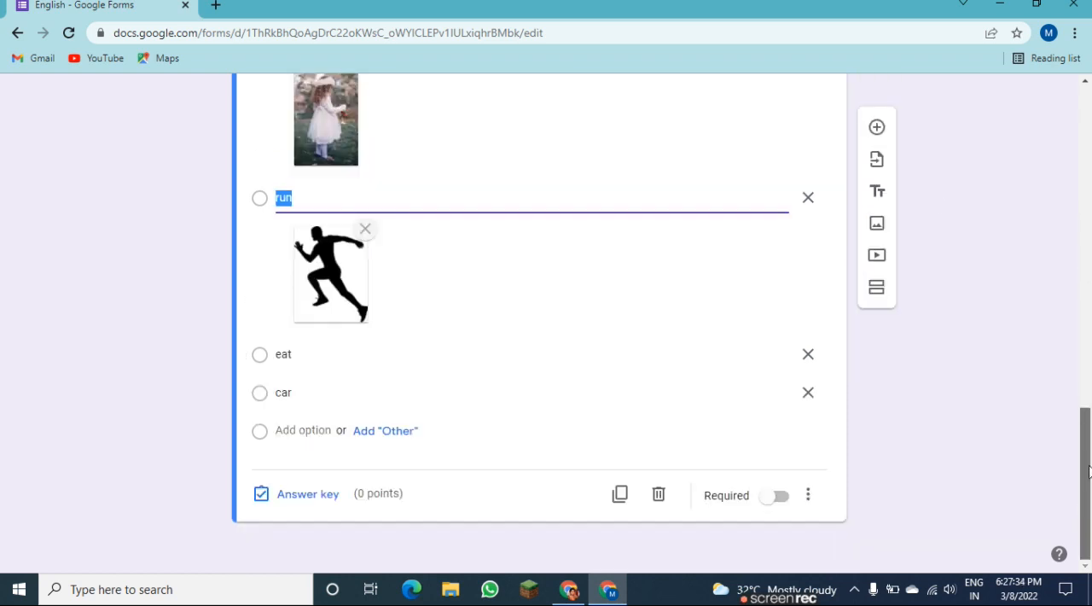
left_click(298, 351)
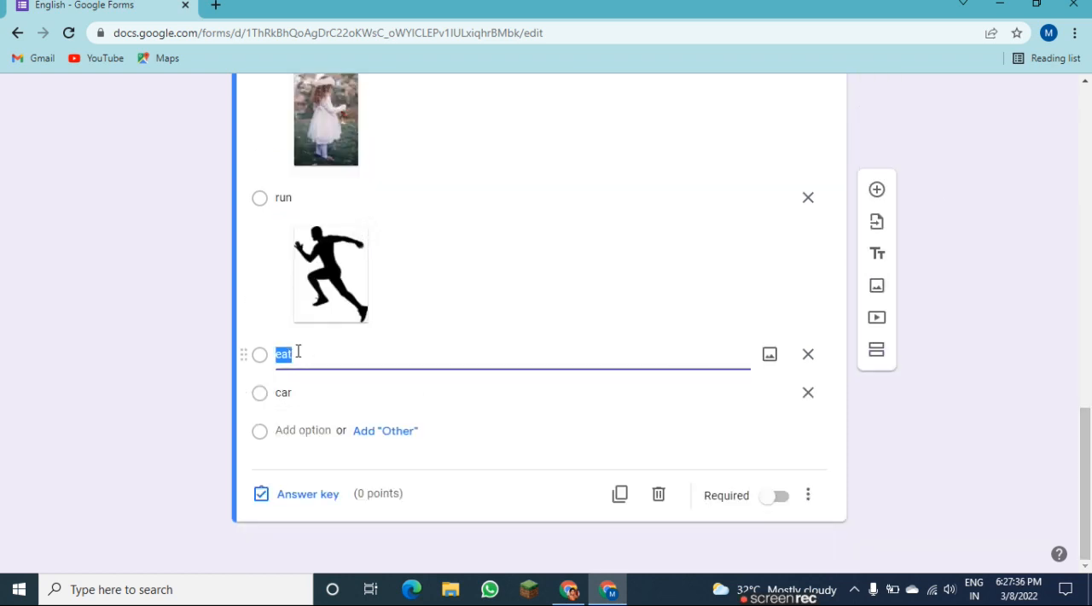
left_click(773, 355)
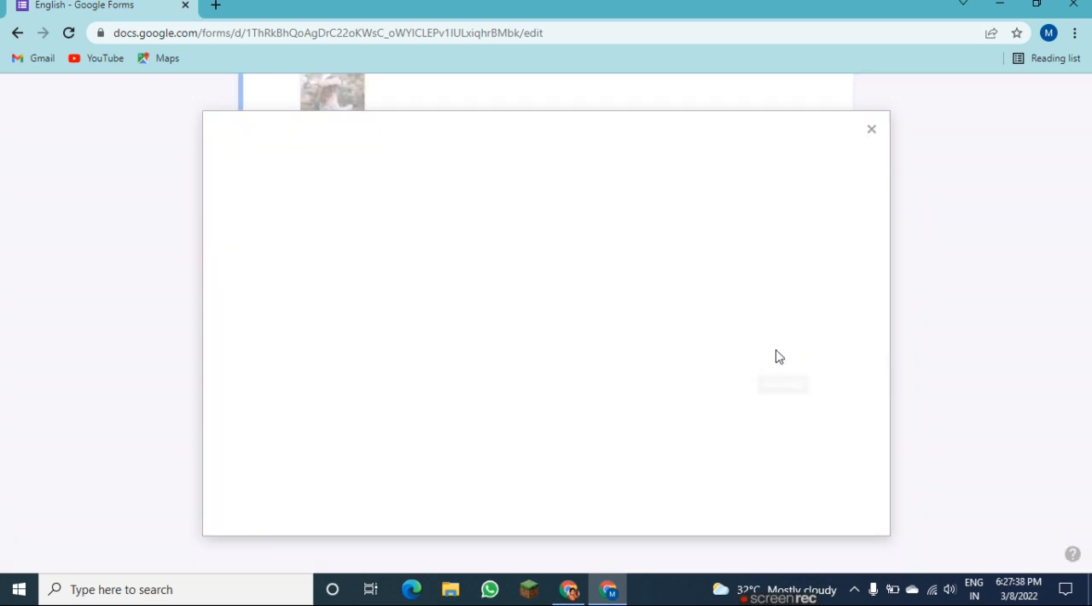
left_click(682, 203)
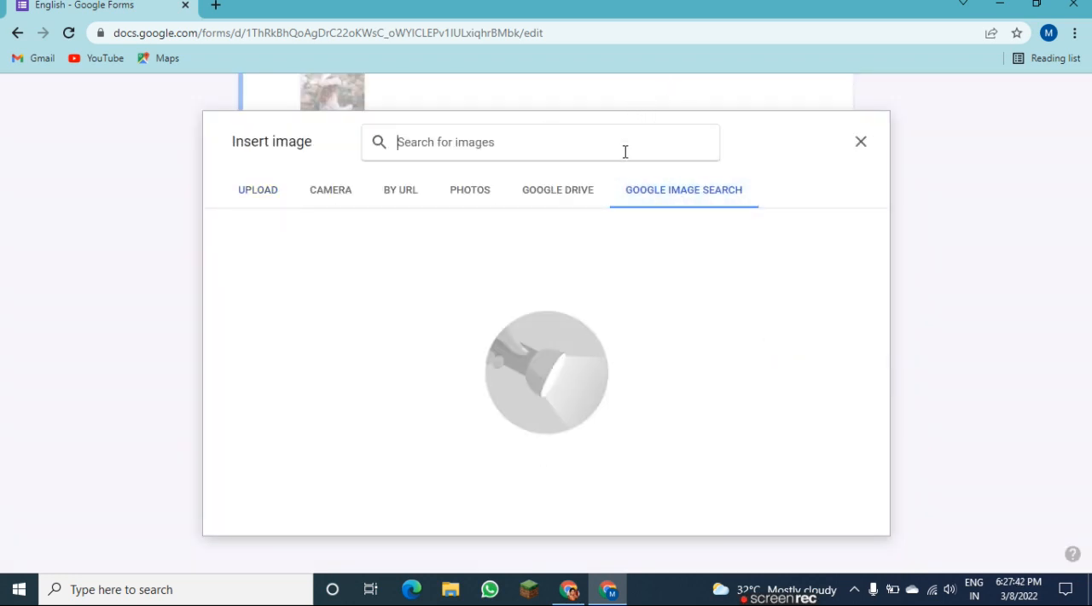
type("eat")
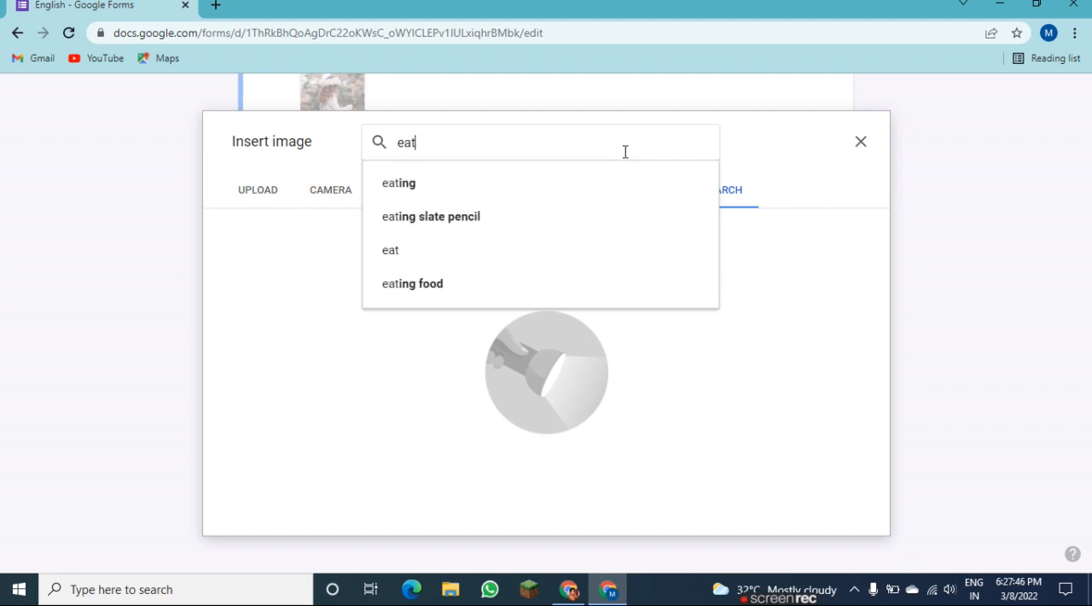
key("Return")
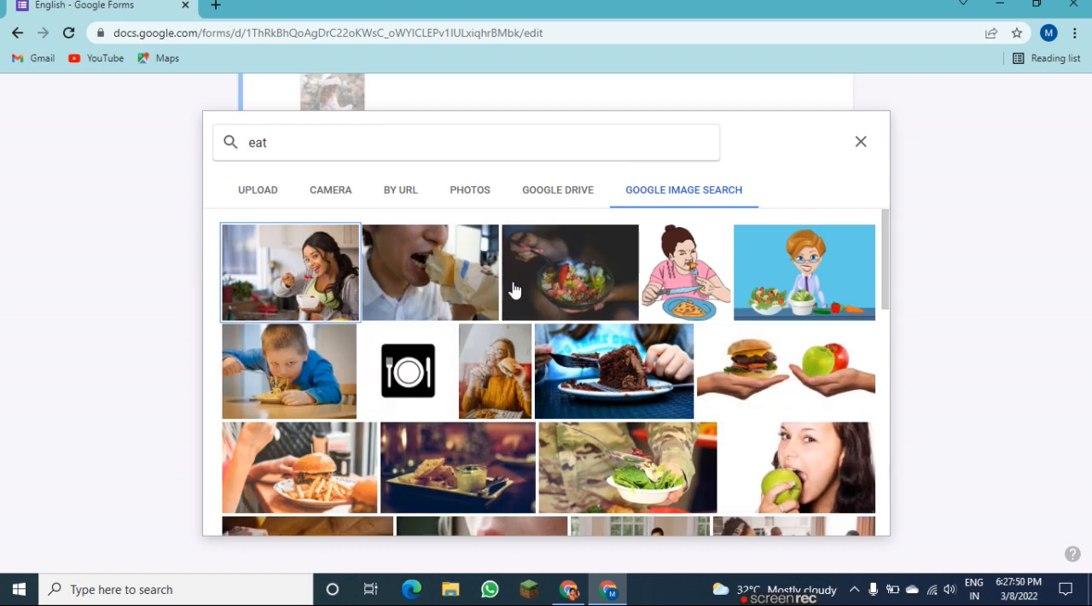
left_click(426, 288)
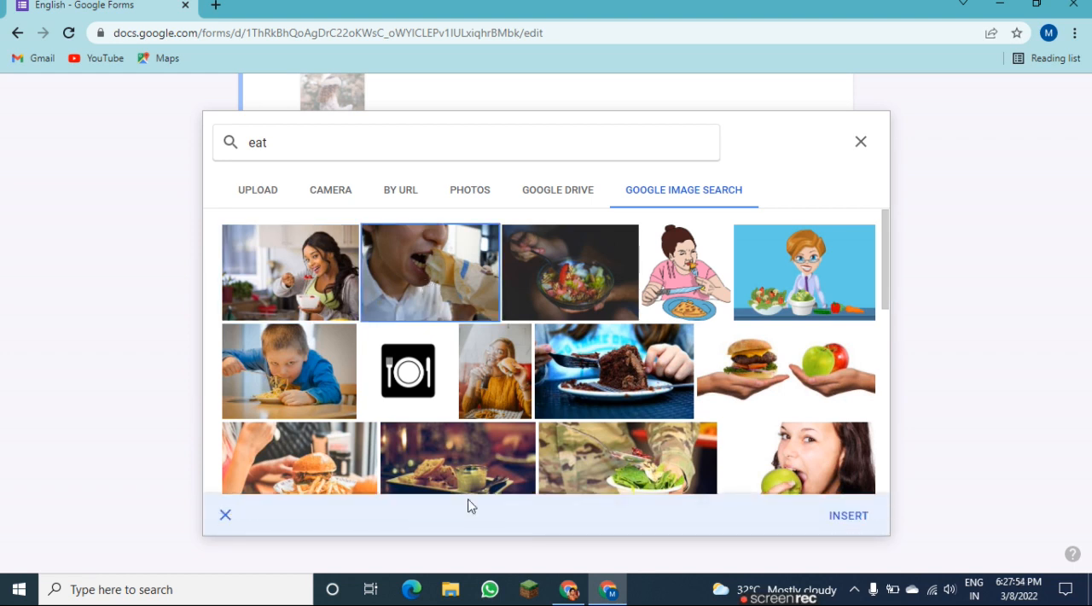
left_click(848, 515)
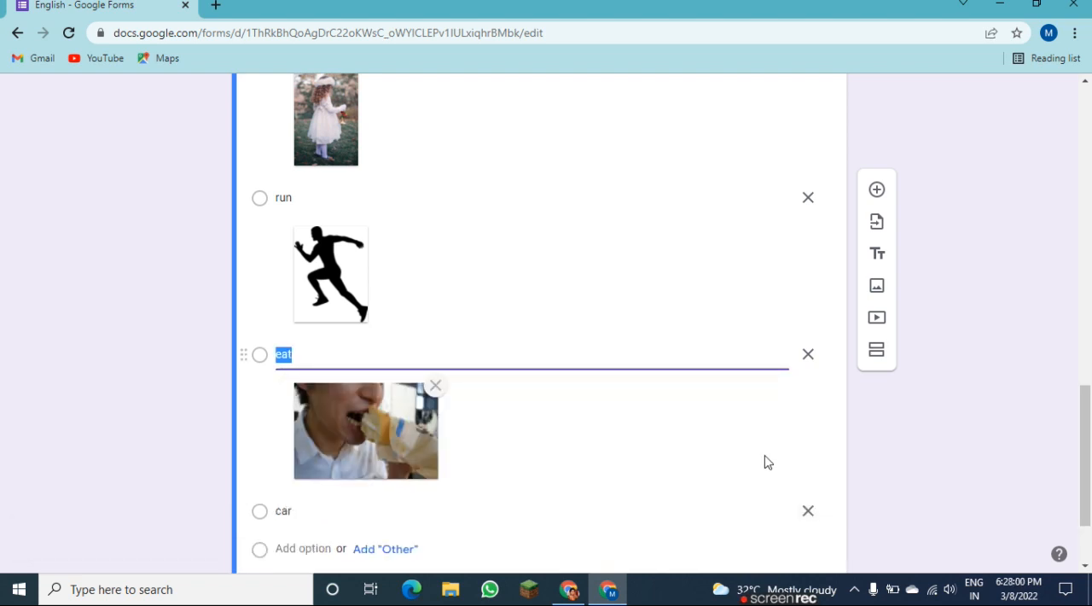
Insert the picture of the black and red sports car into the "car" option from a Google image search for "car".
left_click(769, 512)
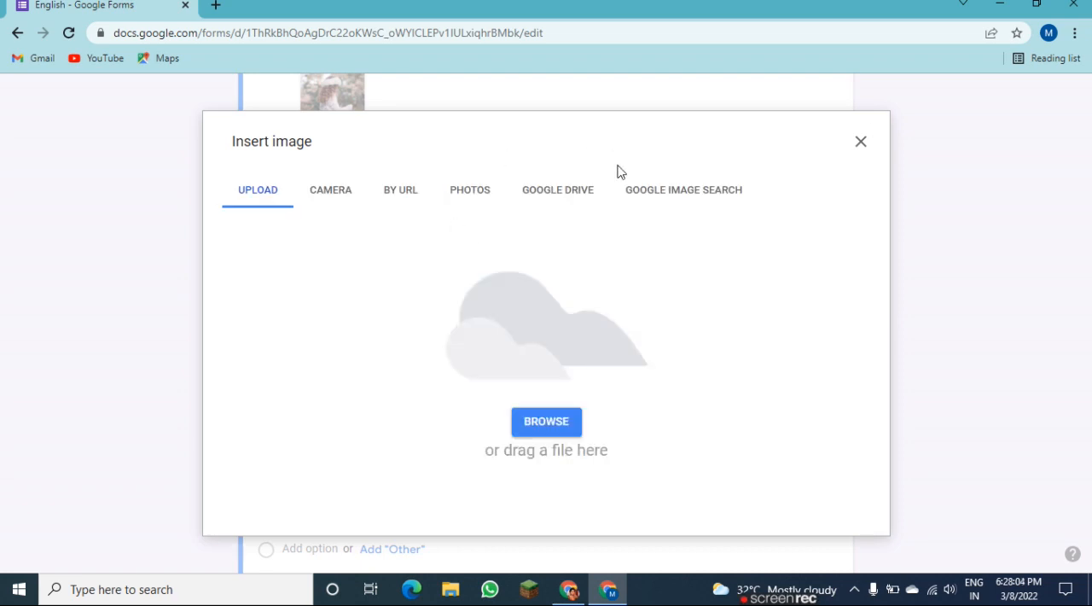
left_click(651, 195)
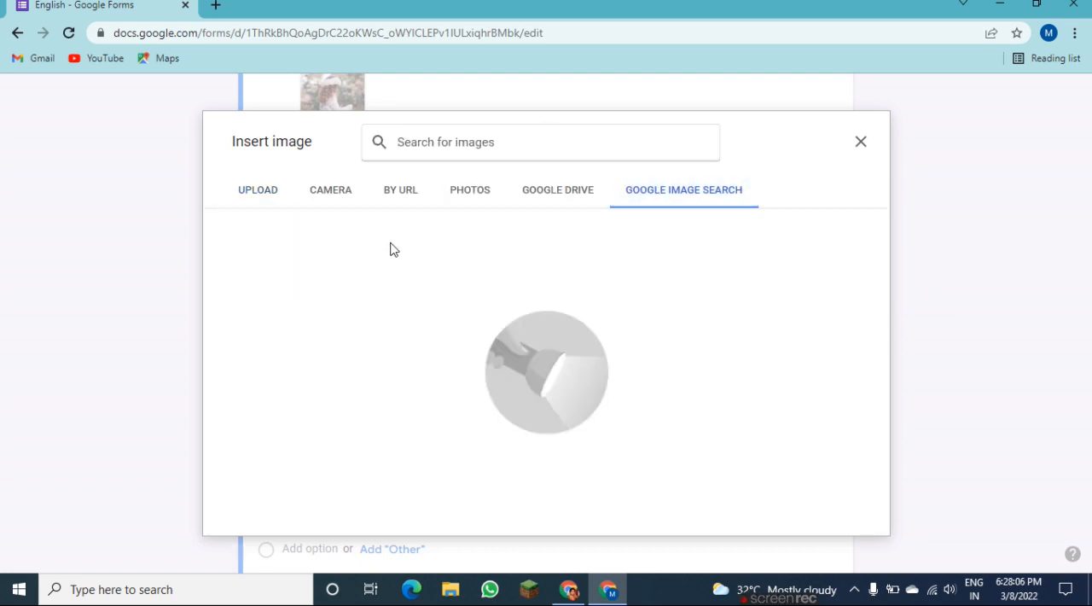
type("car")
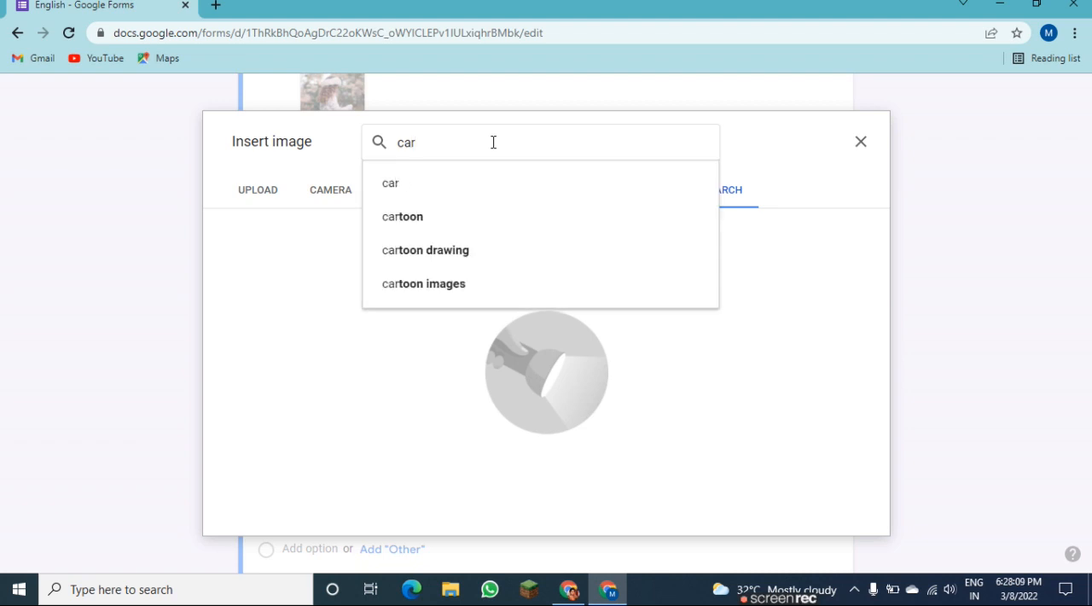
key("Return")
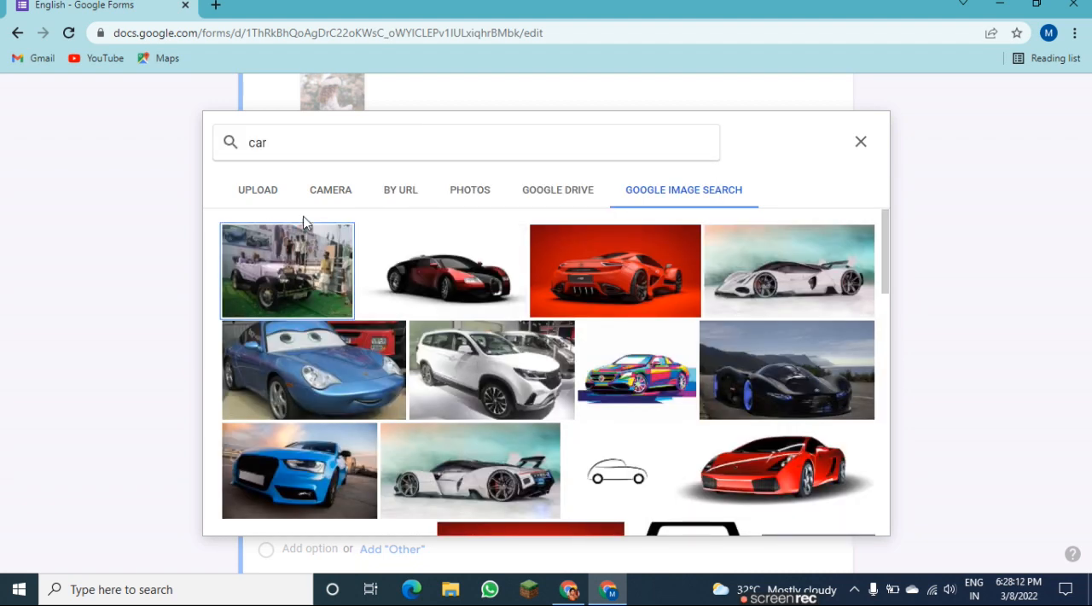
left_click(477, 296)
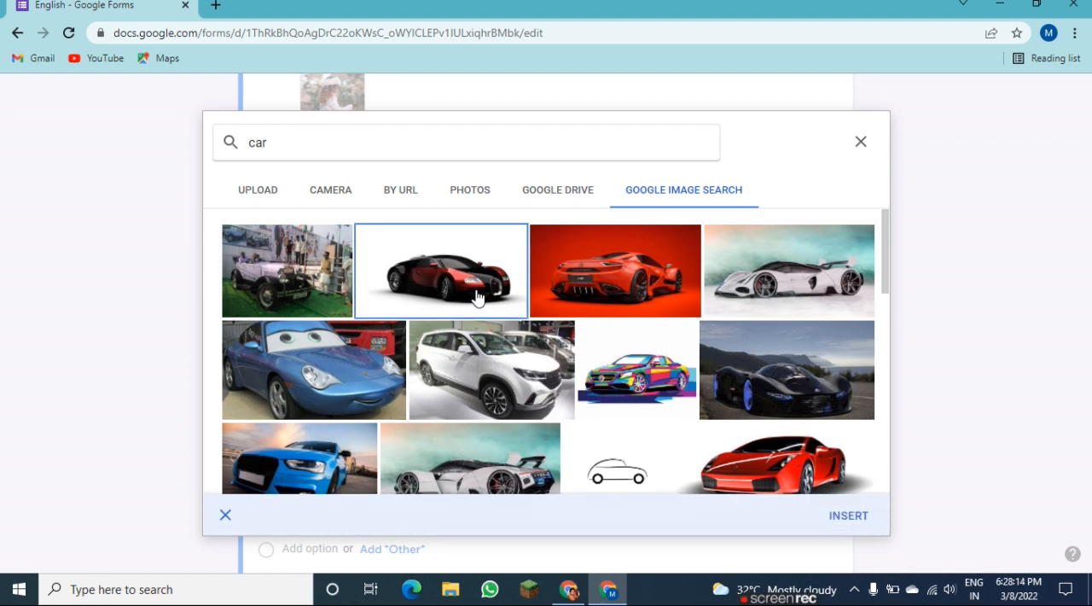
left_click(844, 514)
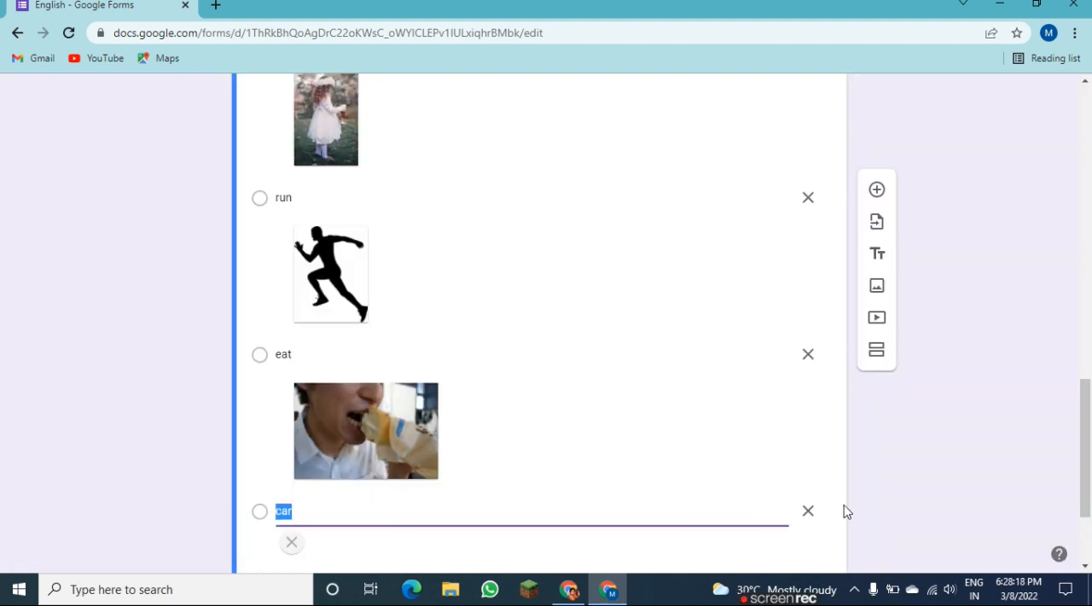
Mark "girl" and "car" as the correct answers in the nouns question's answer key.
scroll(1089, 471, "down", 3)
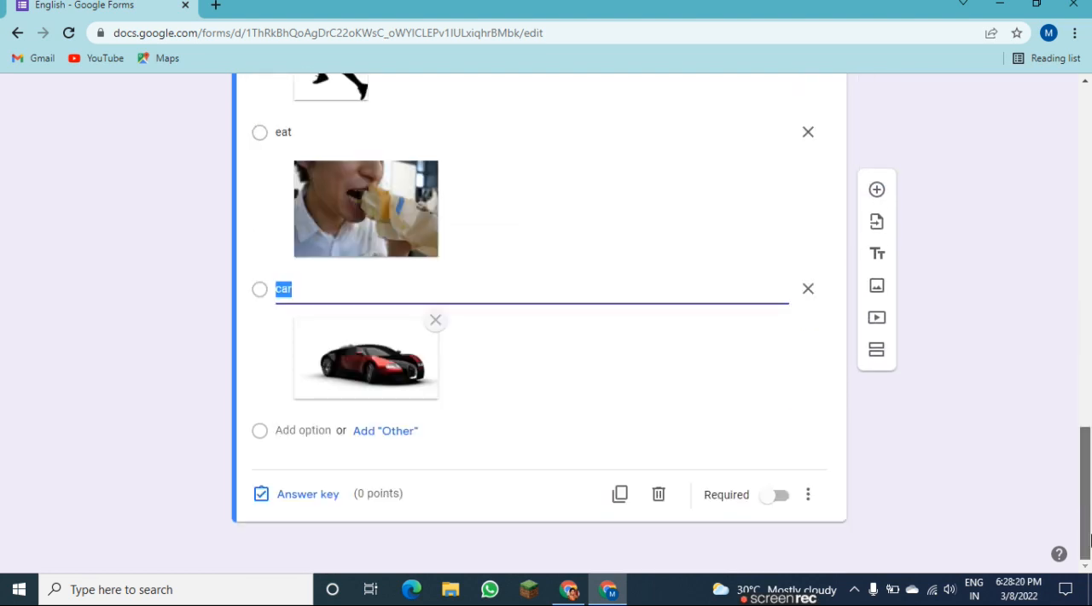
left_click(296, 498)
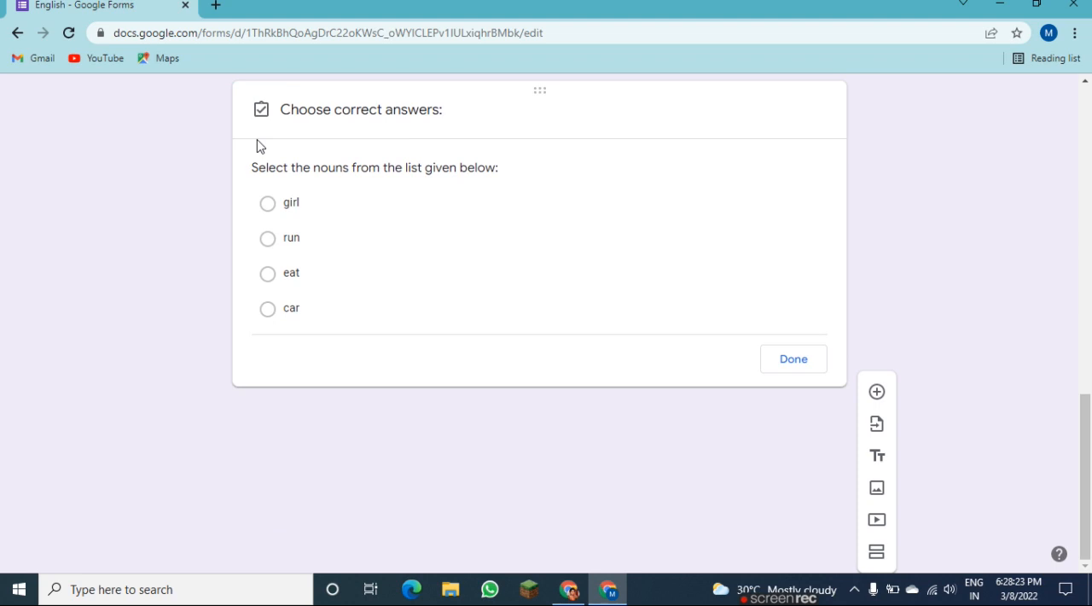
left_click(270, 395)
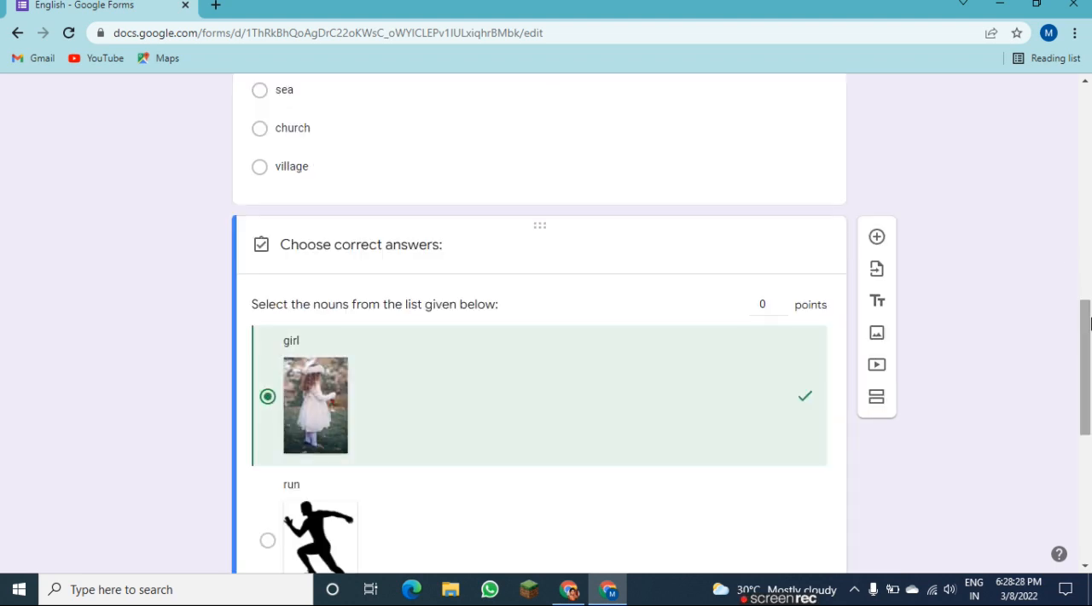
left_click_drag(1090, 317, 1089, 441)
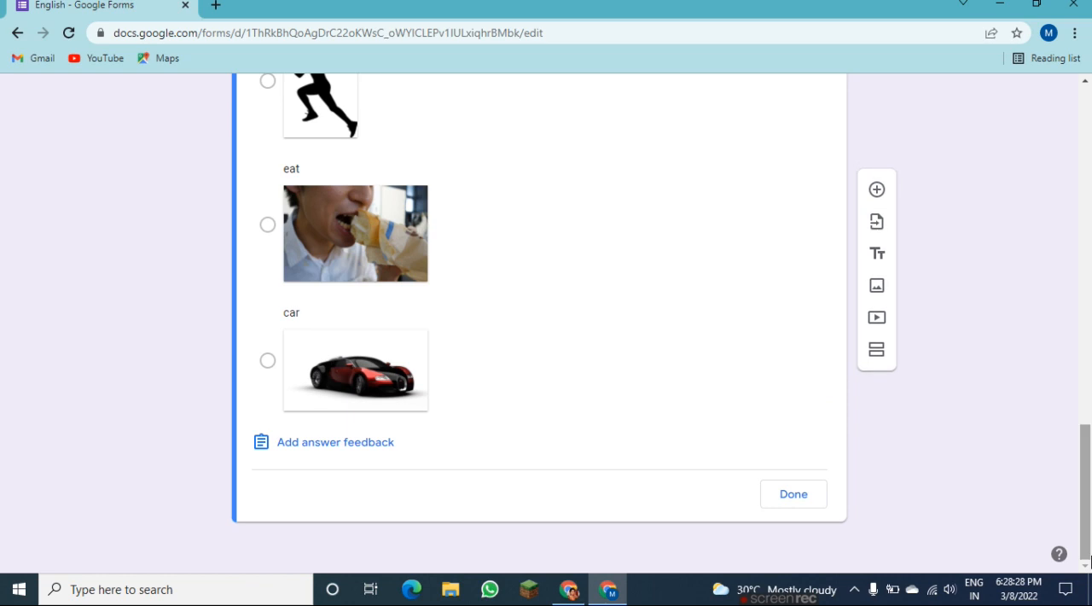
left_click(267, 362)
Make the nouns question worth 2 points in its answer key and set the question as required.
left_click_drag(1090, 510, 1090, 362)
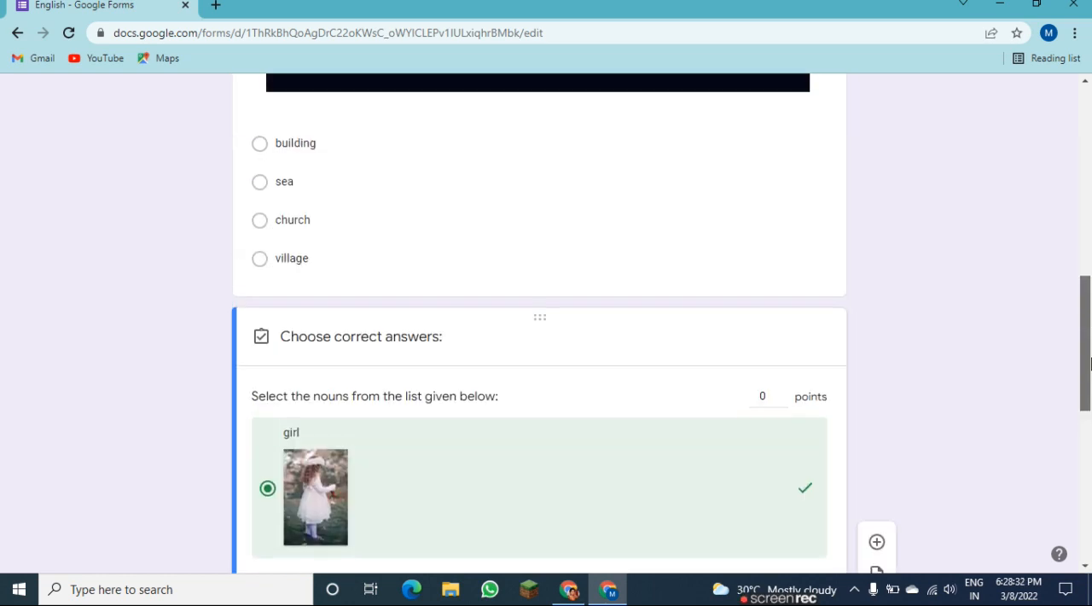
left_click(782, 395)
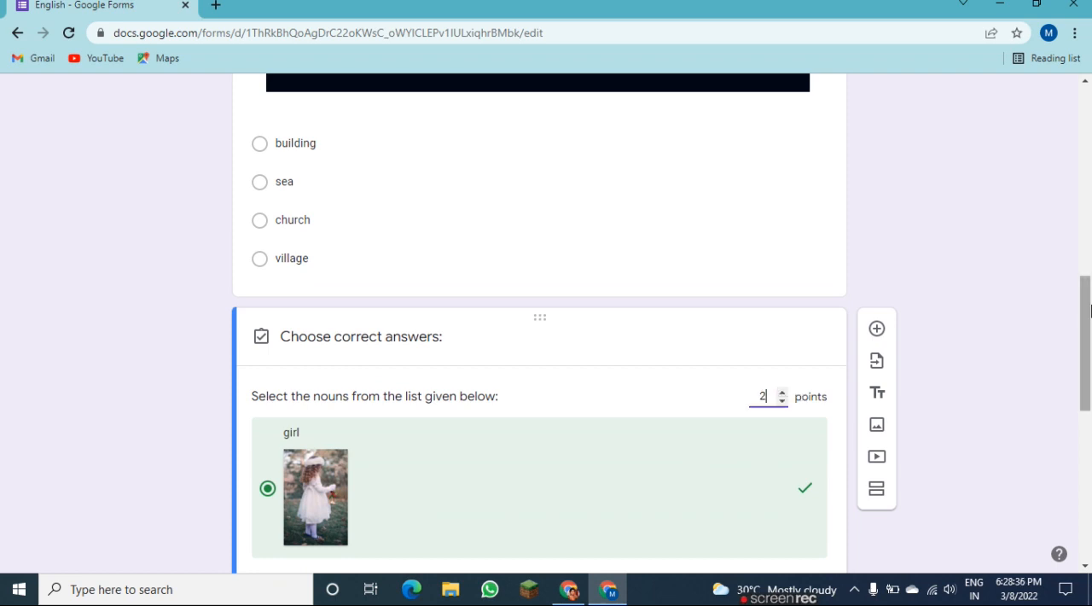
scroll(1090, 394, "down", 4)
scroll(1090, 394, "down", 1)
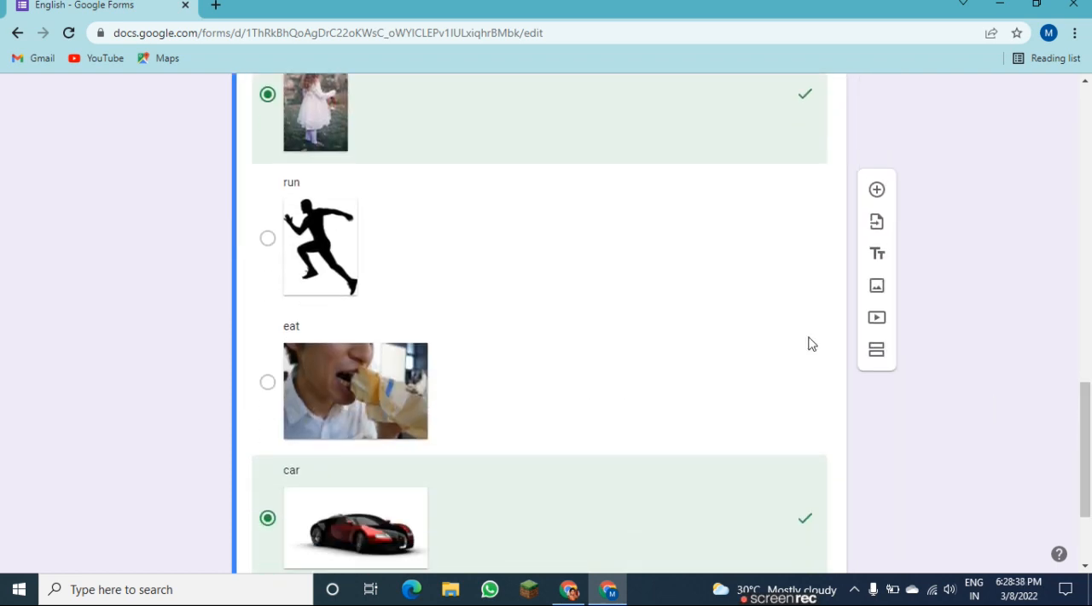
scroll(1085, 445, "down", 2)
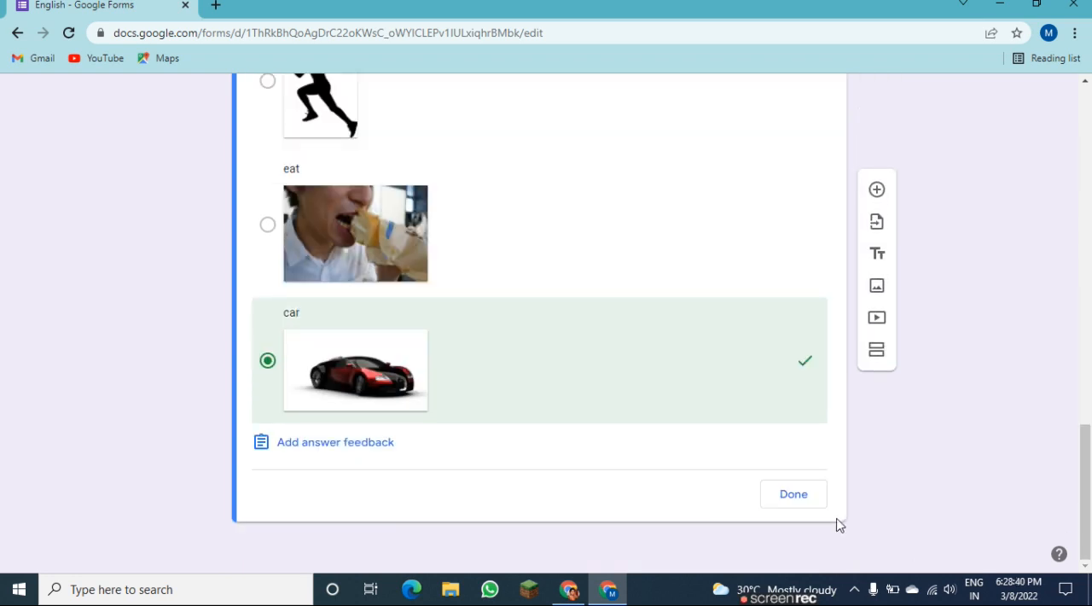
left_click(781, 493)
left_click_drag(1089, 393, 1085, 546)
left_click(781, 496)
Add a new multiple choice question below the nouns question and enter "What" as its text.
left_click_drag(1086, 475, 1085, 132)
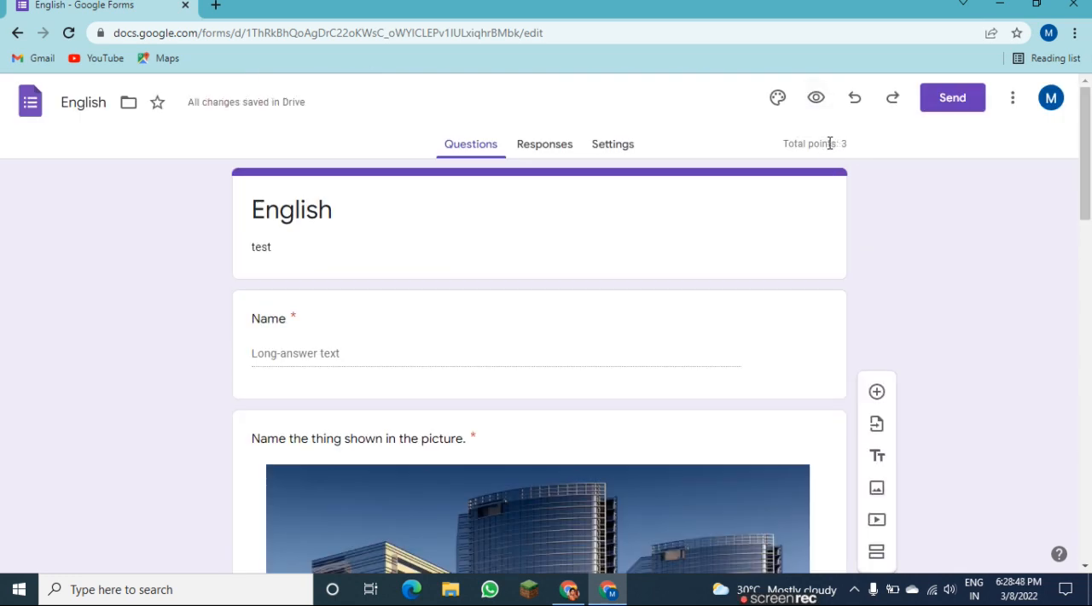
left_click(877, 392)
left_click_drag(1087, 224, 1088, 555)
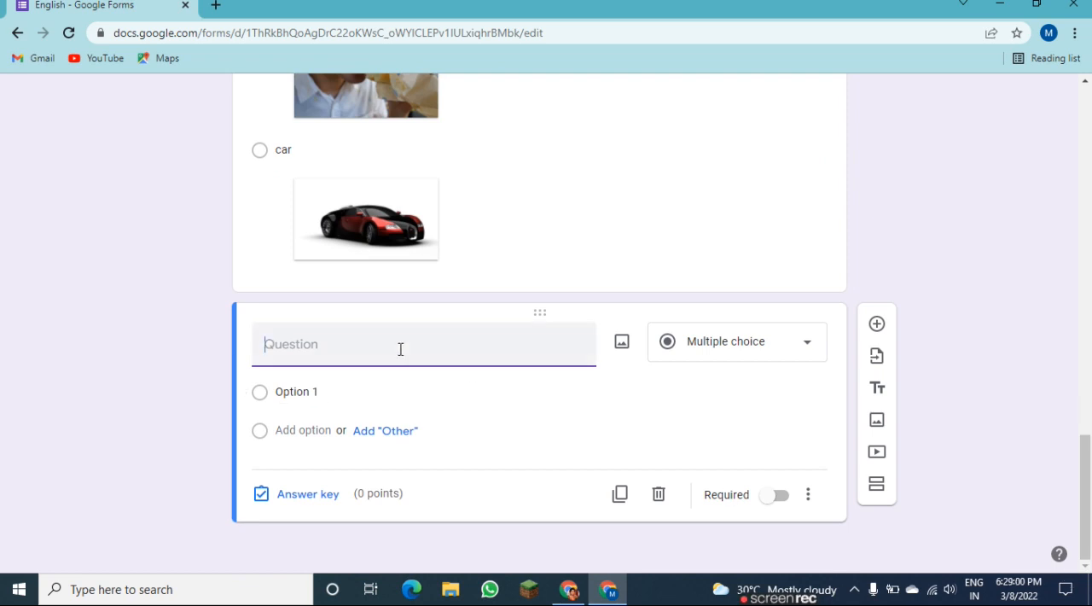
type("What")
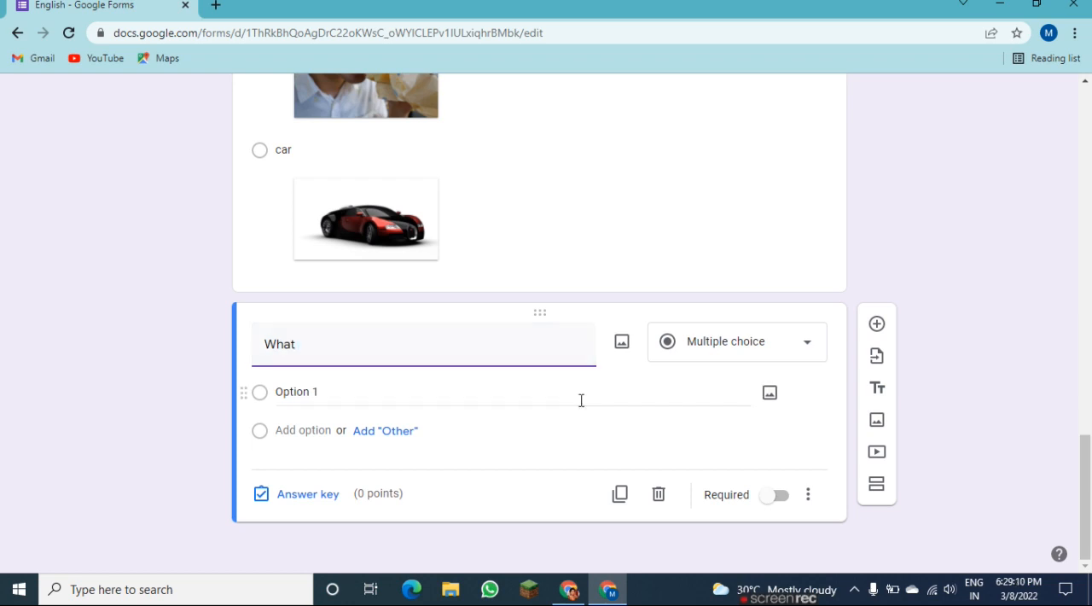
Search YouTube for the teacher's name plus "nouns" and insert the 2-minute primary-class nouns video dated 12 Jul 2020 below the "What" question.
left_click(875, 454)
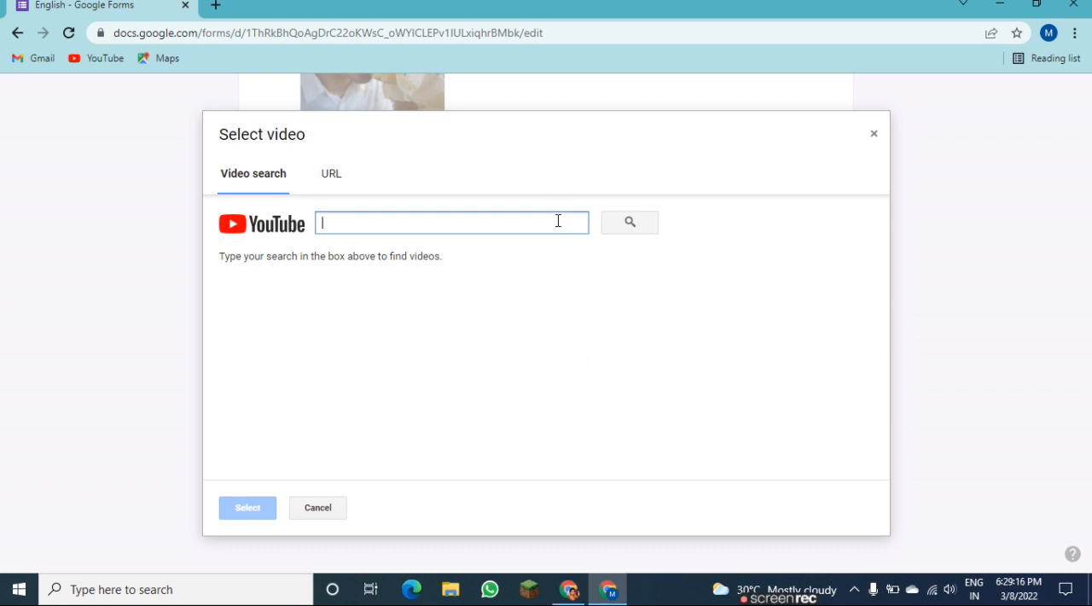
type("monalisa guje nouns")
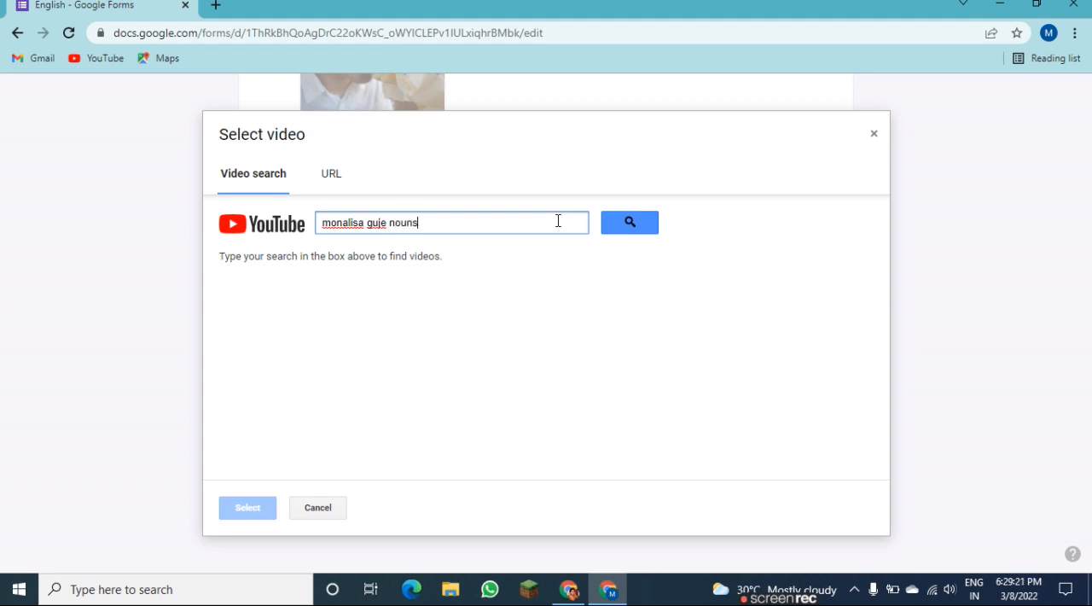
key("Return")
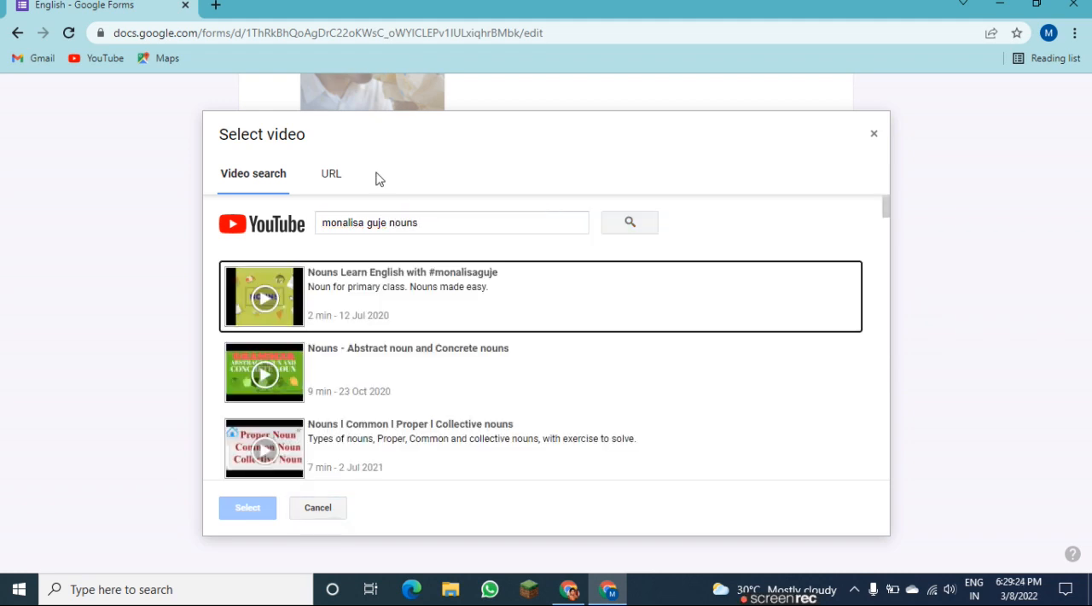
left_click(299, 307)
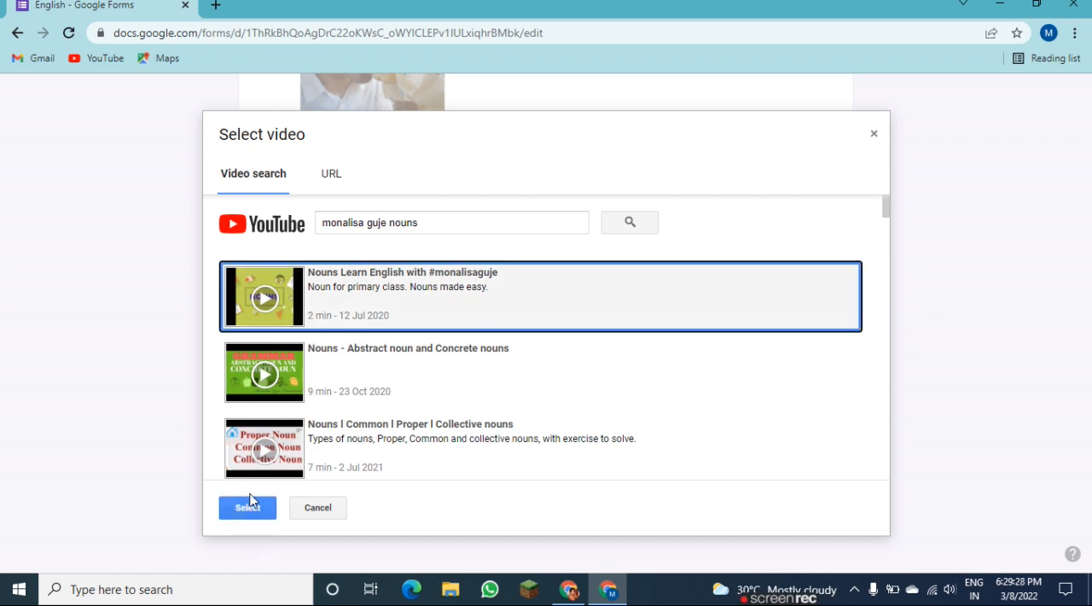
left_click(254, 509)
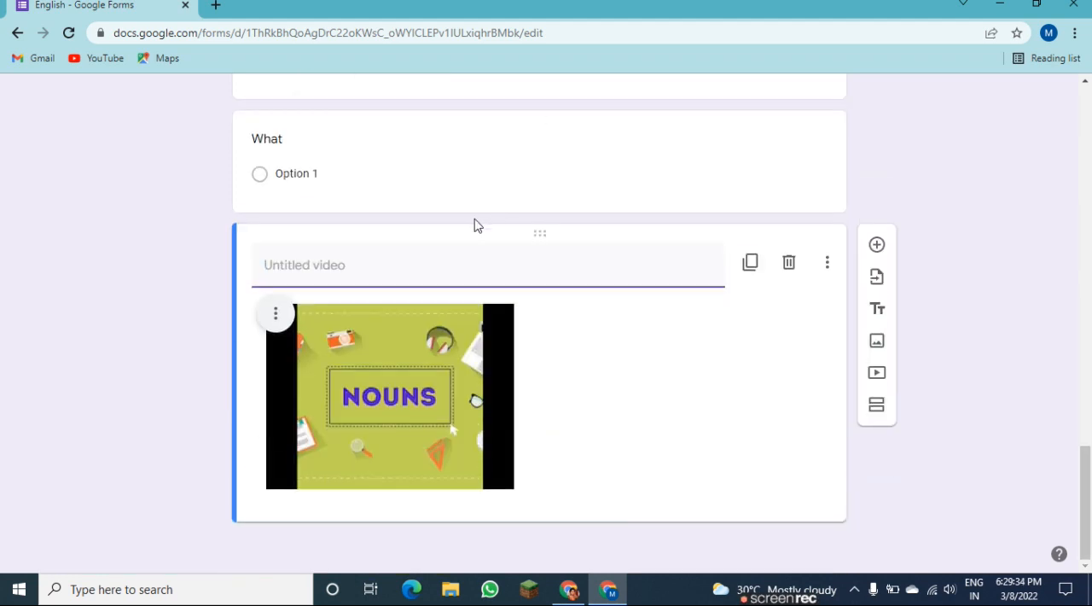
Complete the text of the multiple choice question above the video as "What is the video about?".
left_click(284, 137)
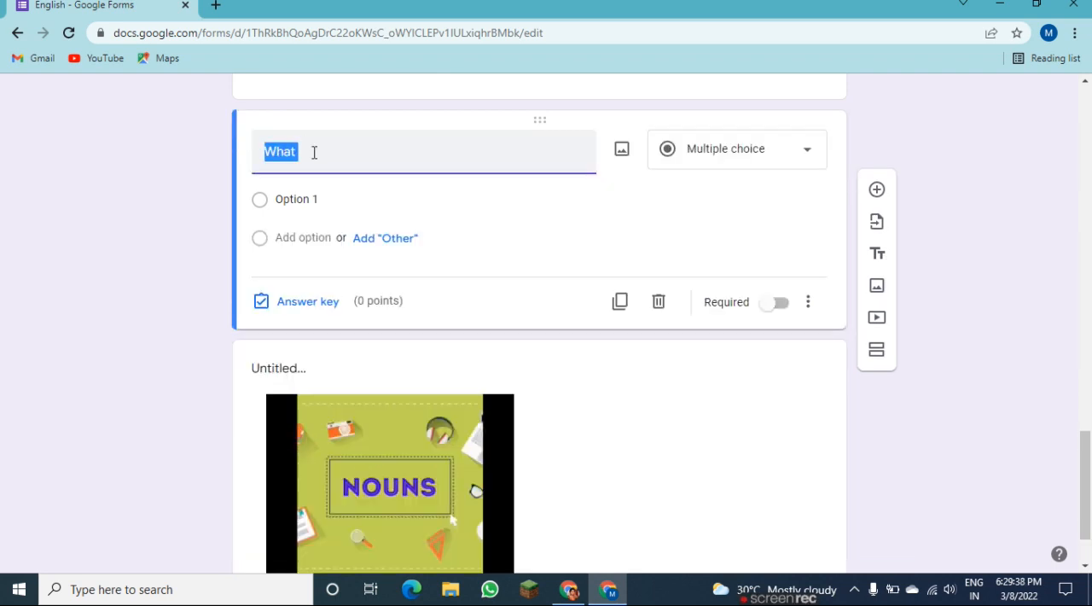
left_click(314, 152)
type("is the ")
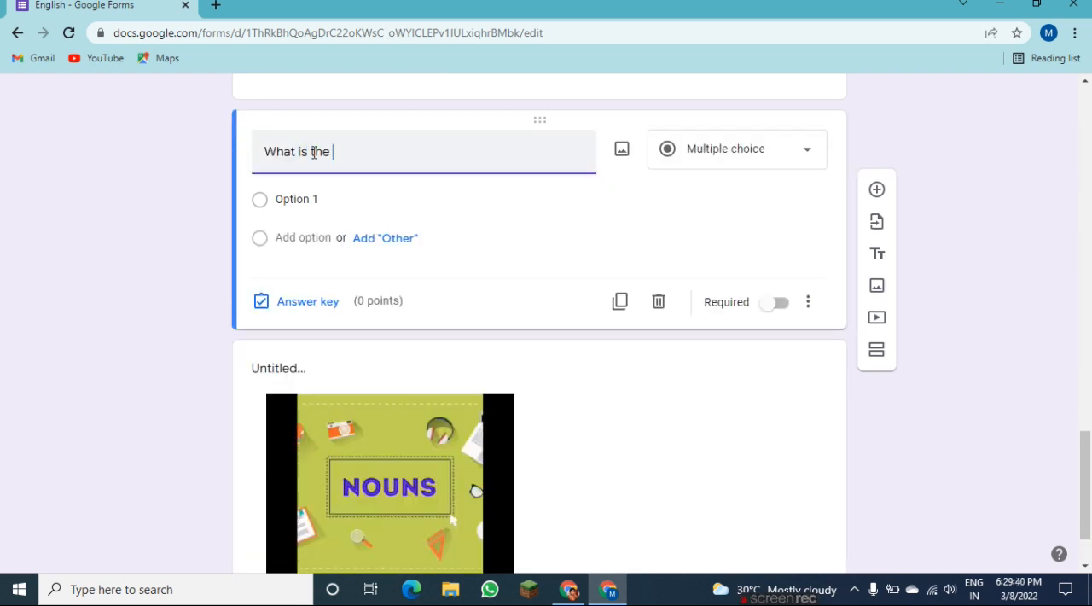
type("video about?")
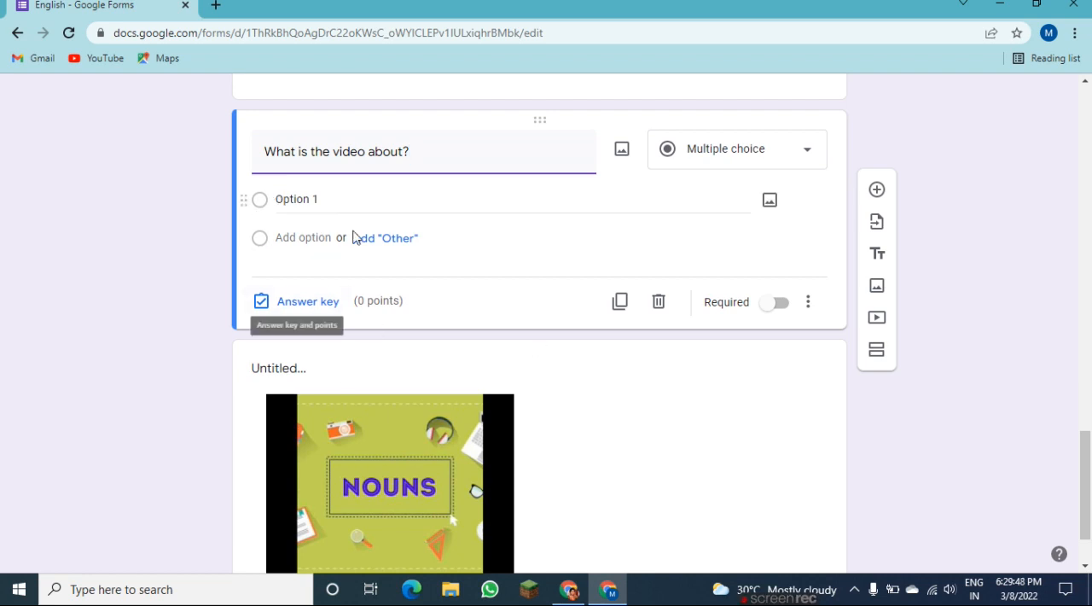
Title the nouns video "Listen and observe" and align it to the centre.
scroll(1088, 475, "down", 2)
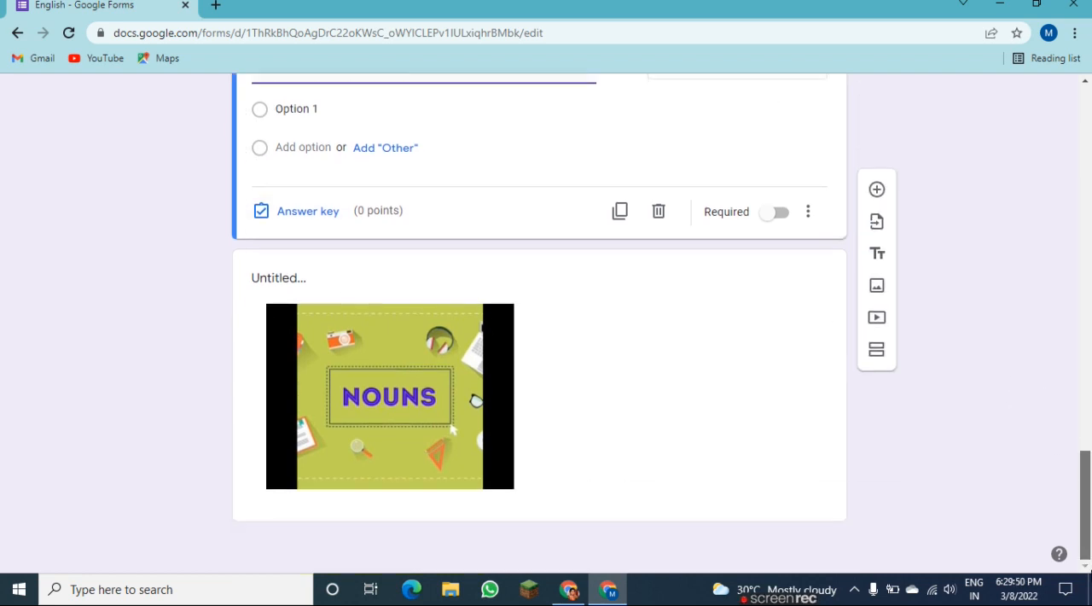
left_click(273, 282)
type("Listen and observe")
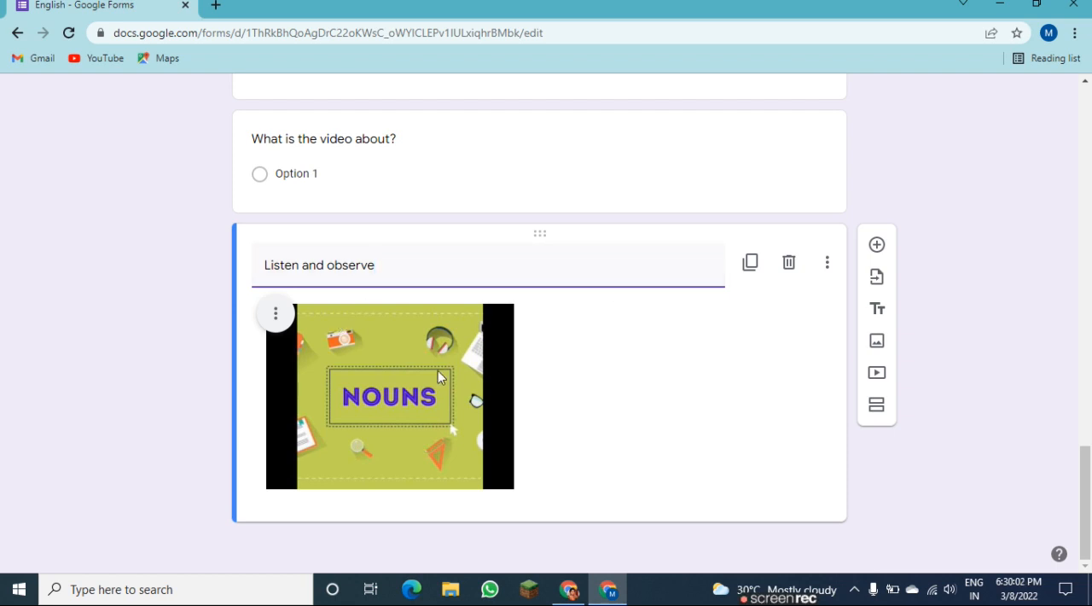
left_click(278, 314)
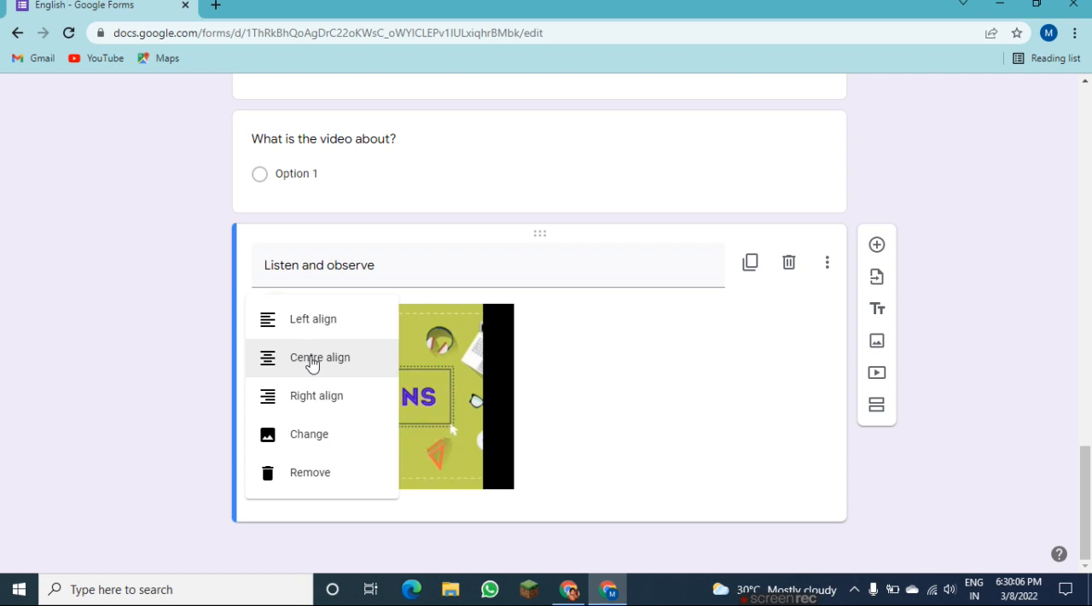
left_click(312, 359)
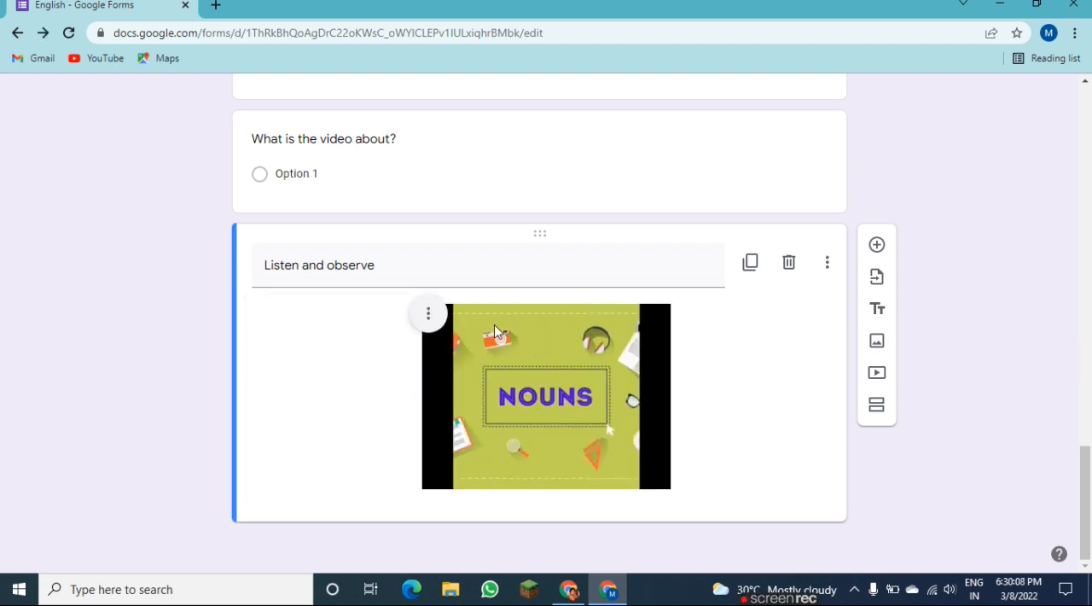
left_click(428, 313)
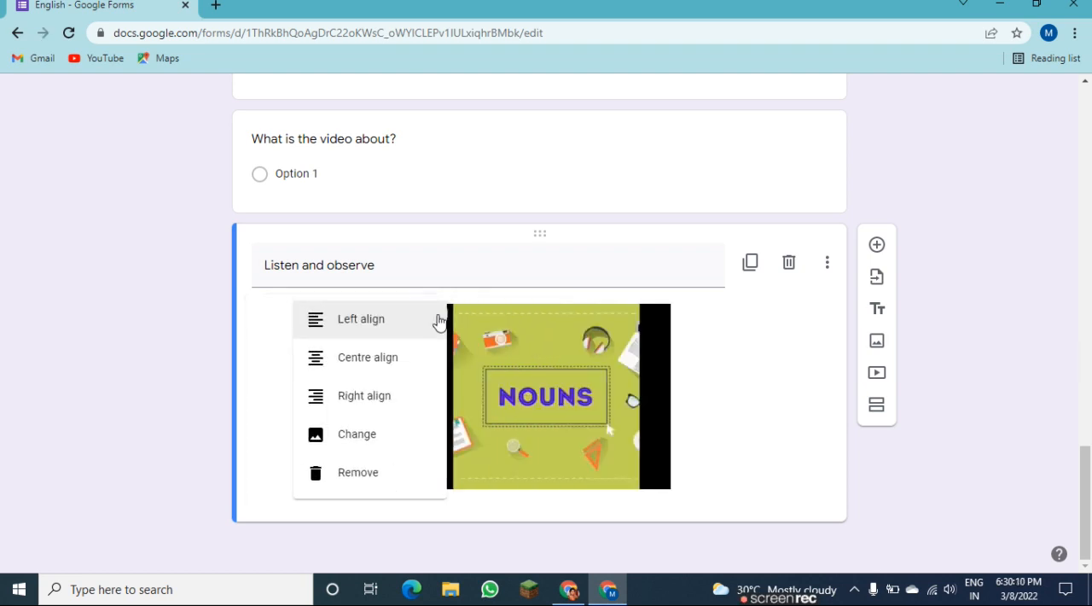
left_click(691, 381)
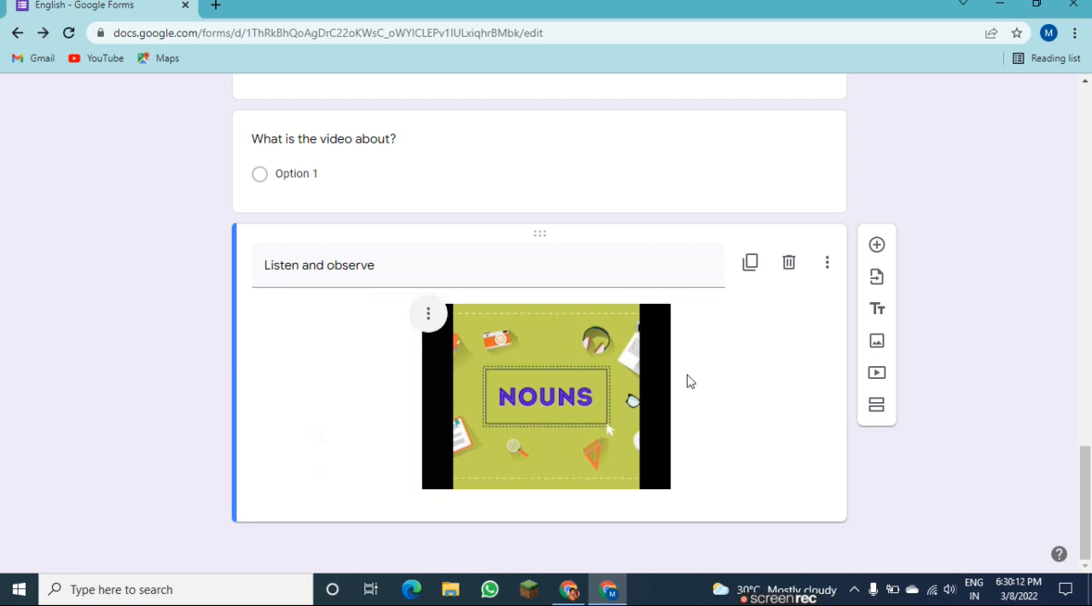
left_click(826, 265)
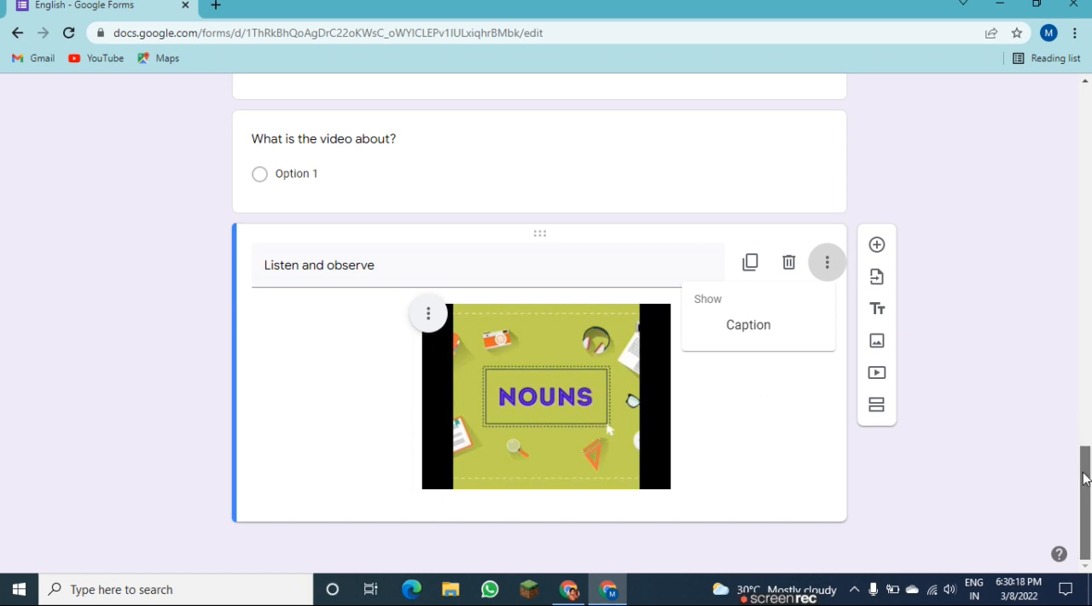
scroll(1079, 446, "up", 2)
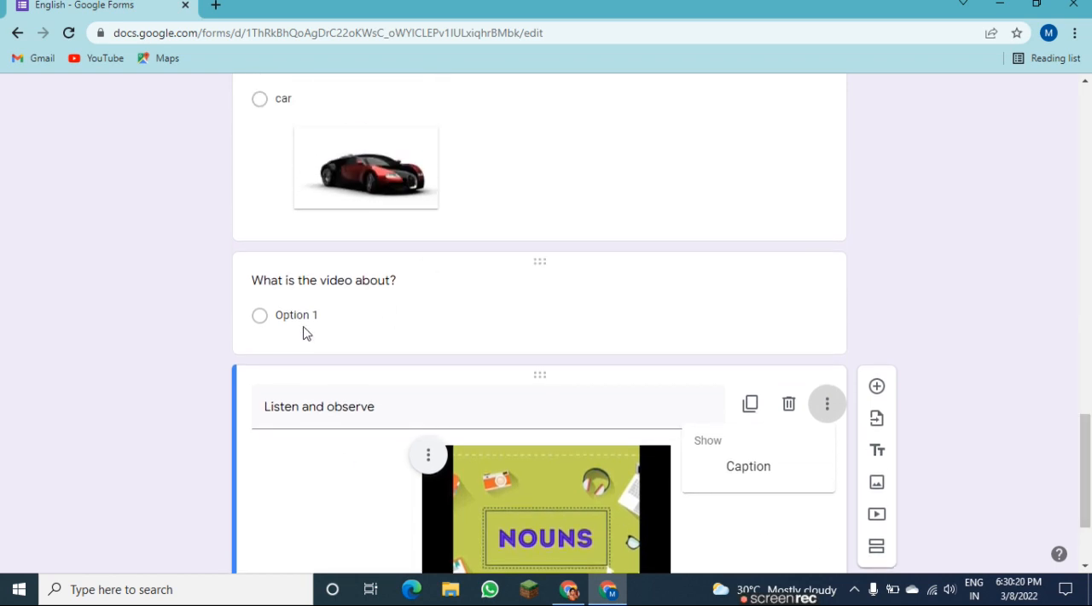
scroll(323, 320, "down", 2)
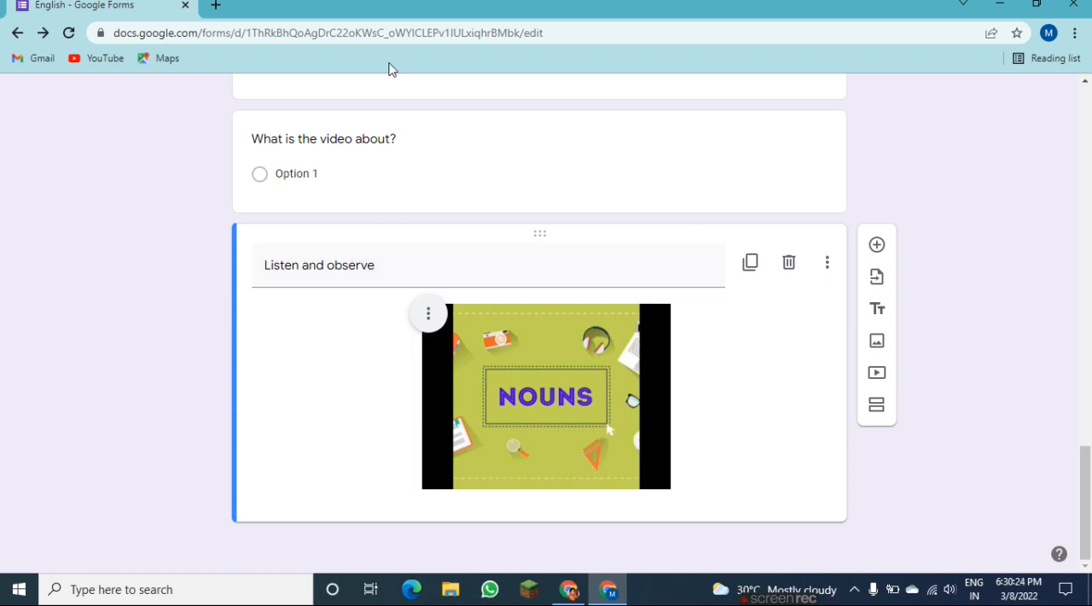
Enter "nouns" and "verbs" as the two answer options of the "What is the video about?" question.
left_click(281, 176)
type("nouns")
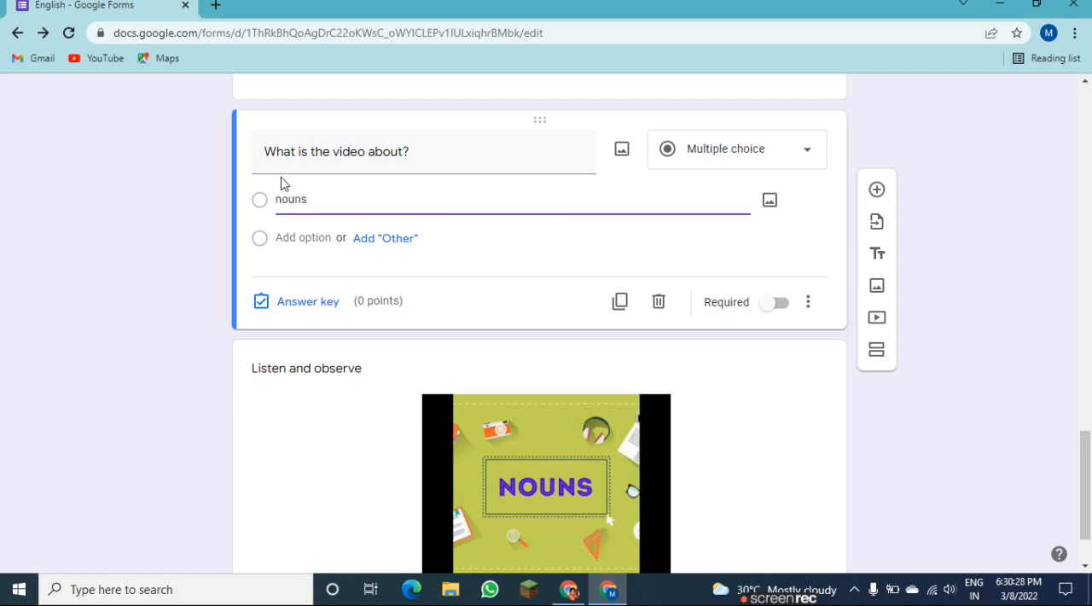
key("Return")
type("verbs")
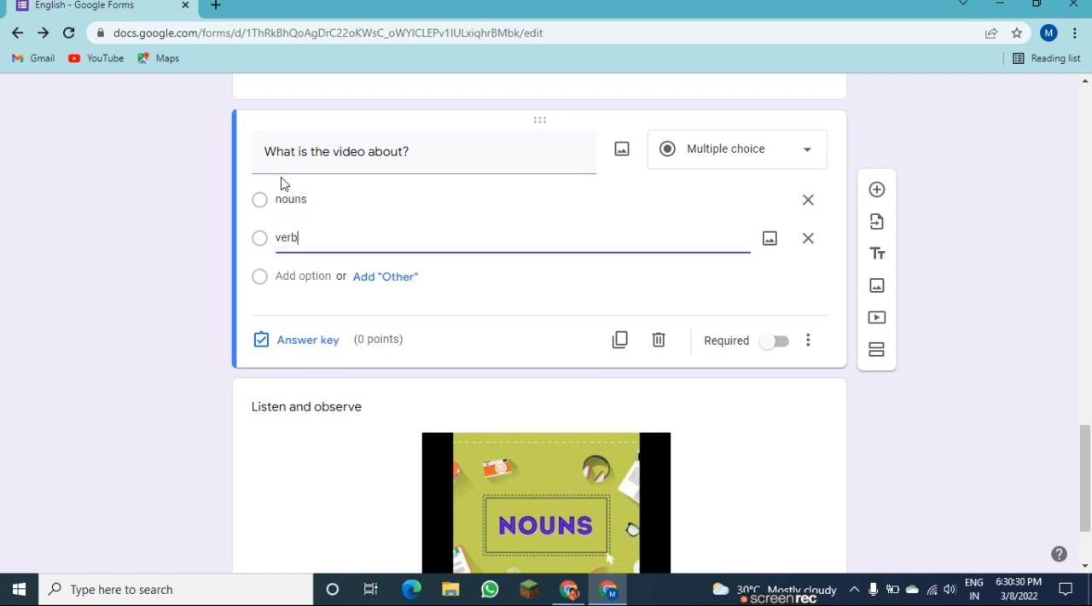
Mark "nouns" as the correct answer to the video question and make it worth 1 point.
left_click(260, 345)
left_click(268, 241)
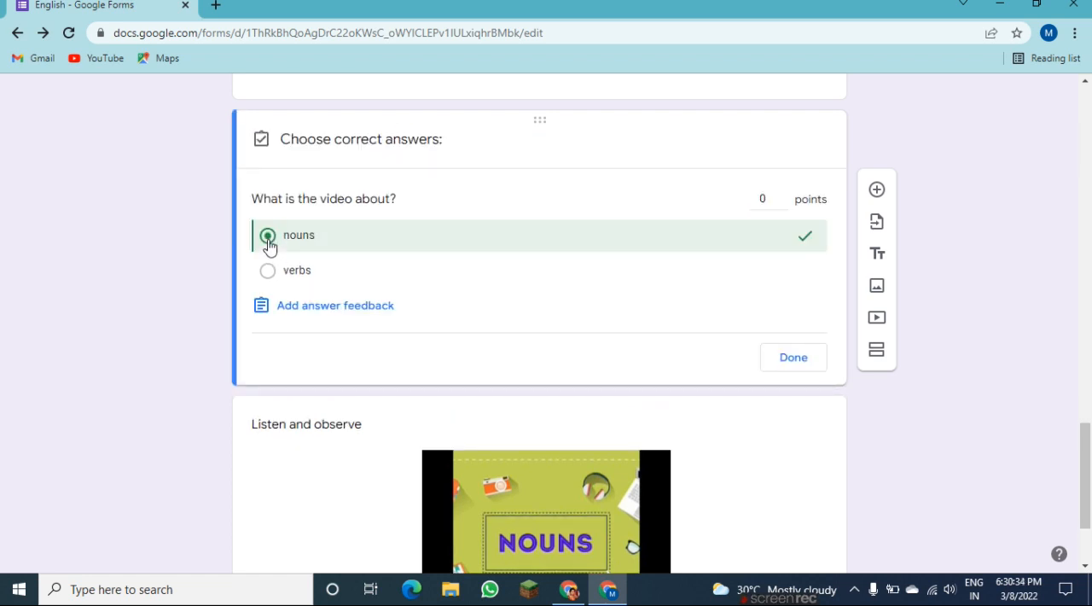
left_click(782, 196)
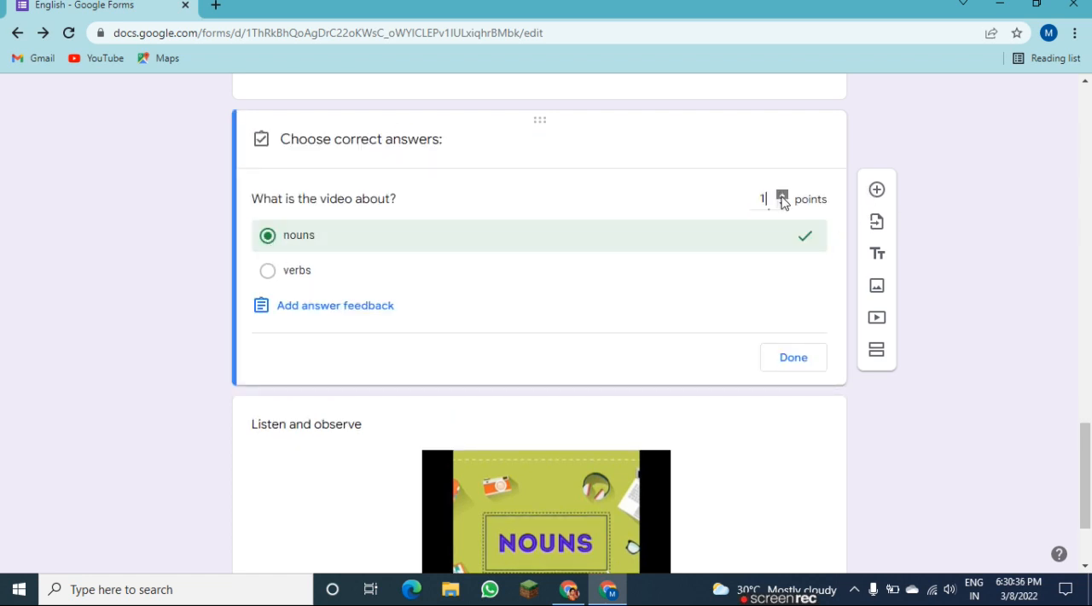
left_click(792, 360)
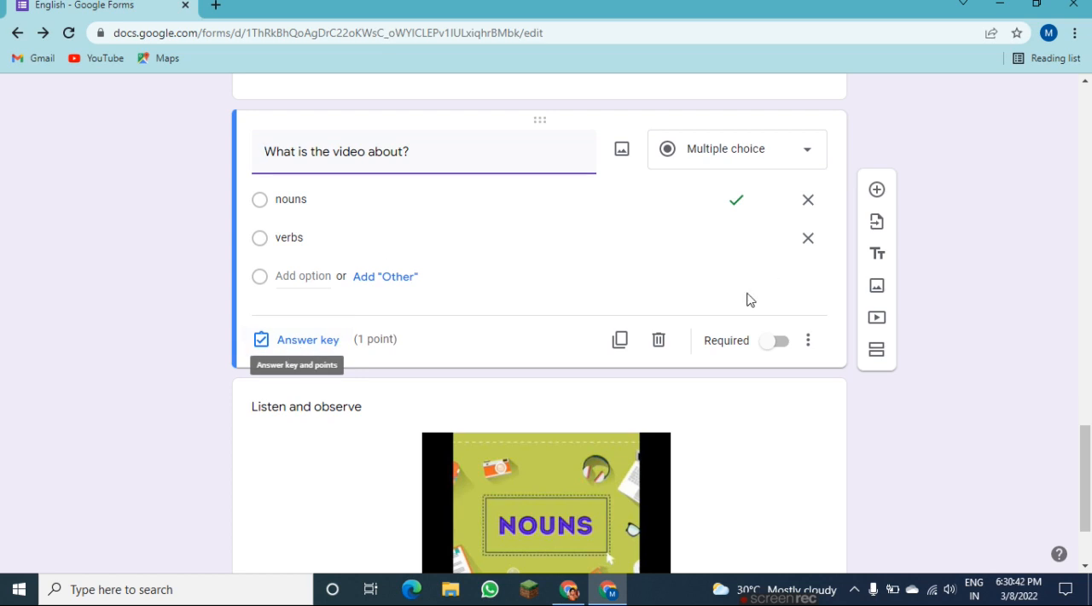
Set the "What is the video about?" question as required.
left_click(808, 341)
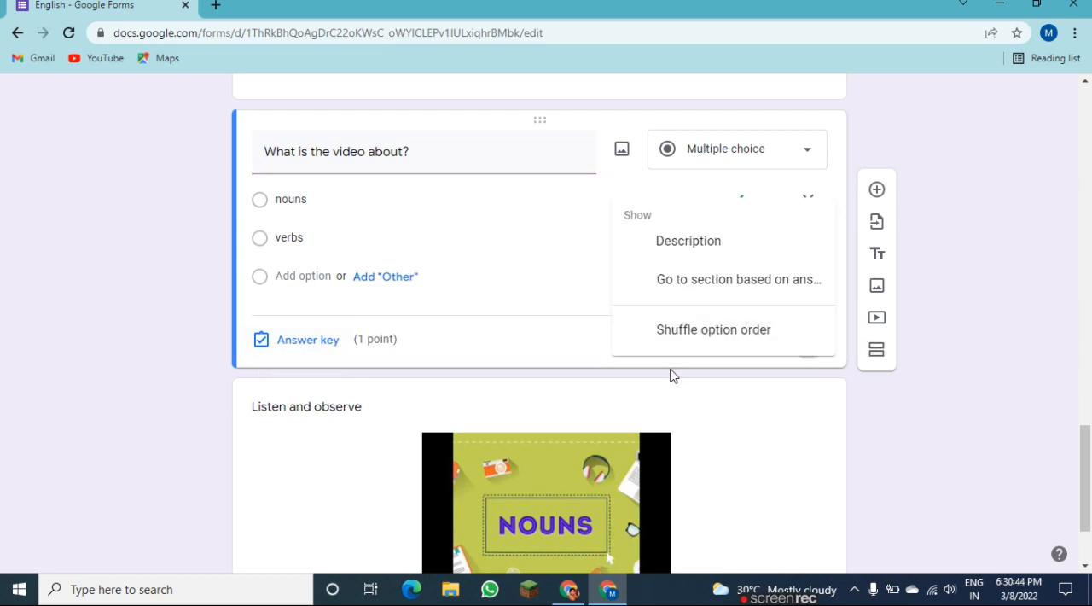
left_click(672, 373)
left_click(793, 341)
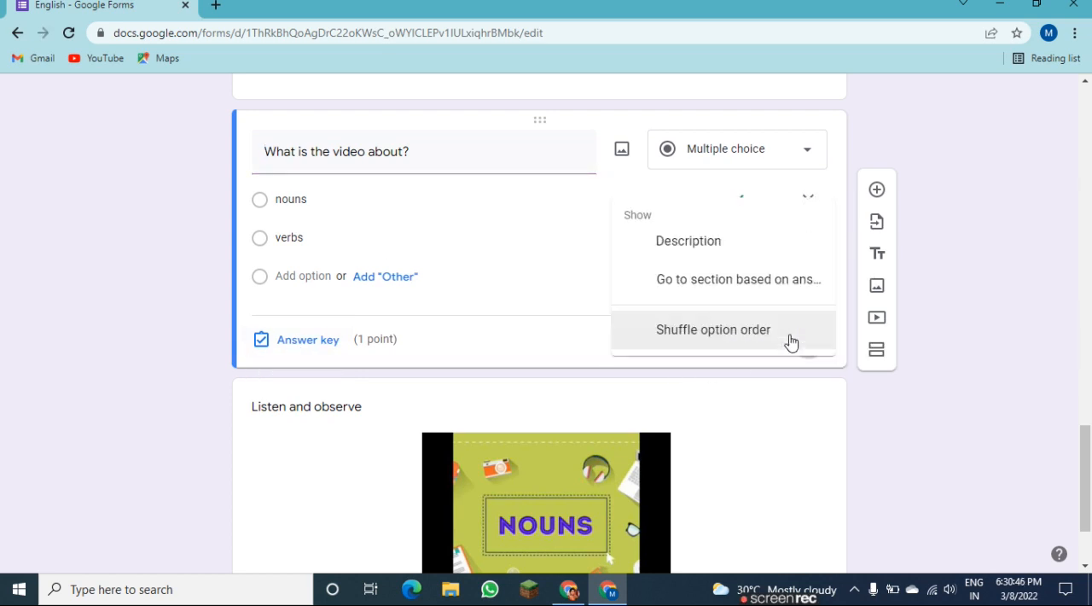
left_click(746, 382)
left_click(747, 384)
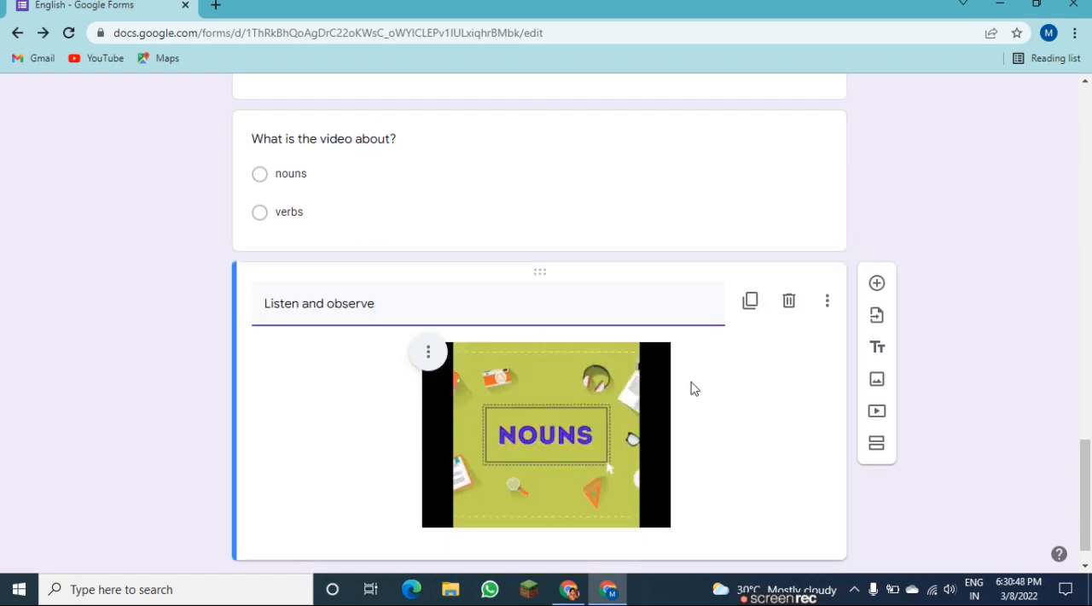
left_click(709, 210)
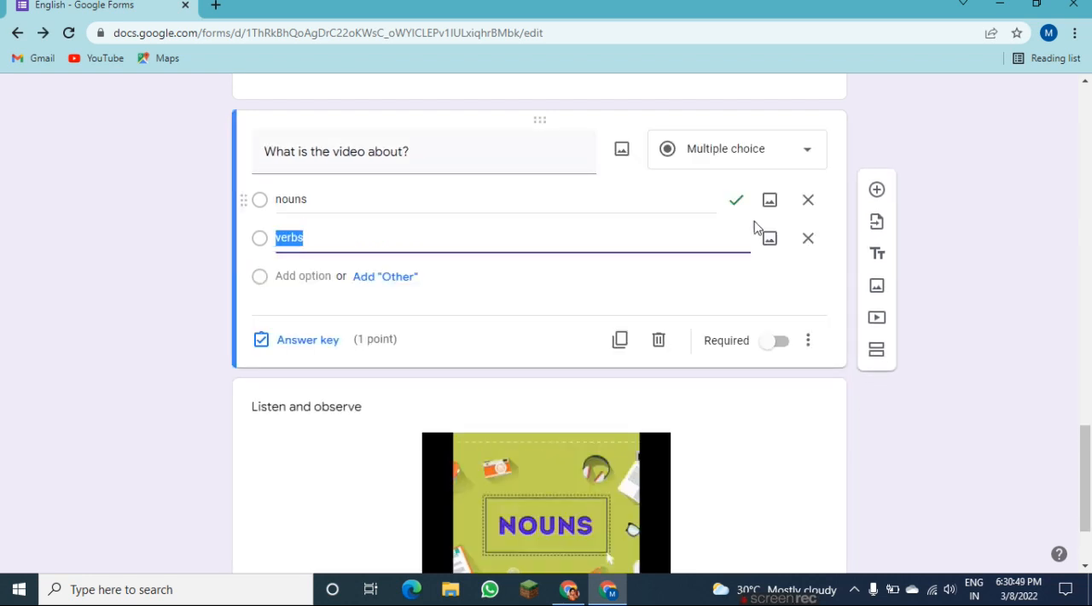
left_click(778, 341)
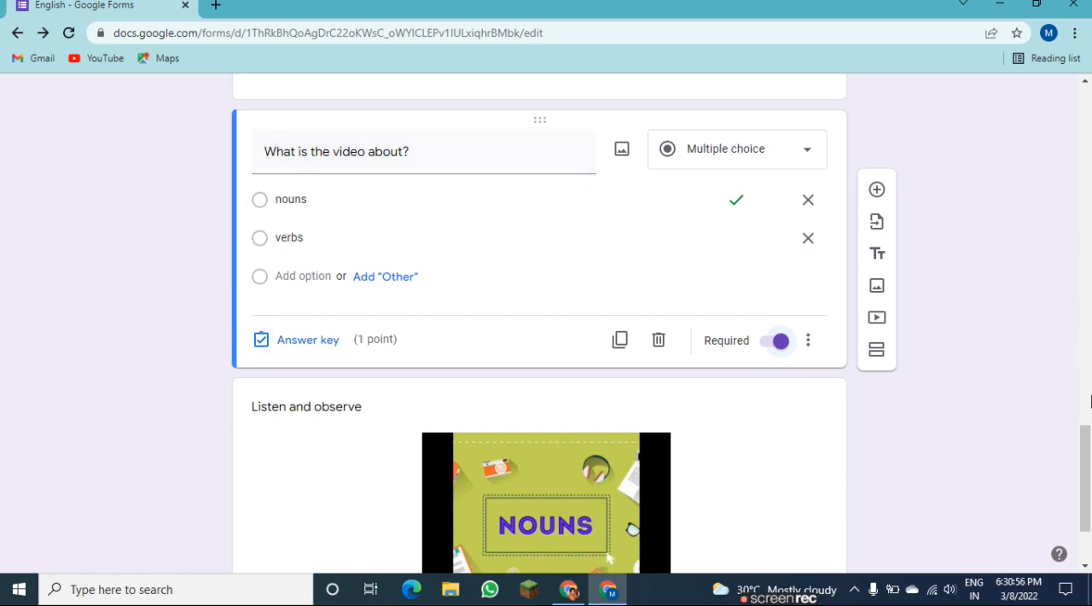
Return to the beginning of the English test form and open its preview.
left_click_drag(1086, 496, 1079, 322)
scroll(1080, 312, "up", 3)
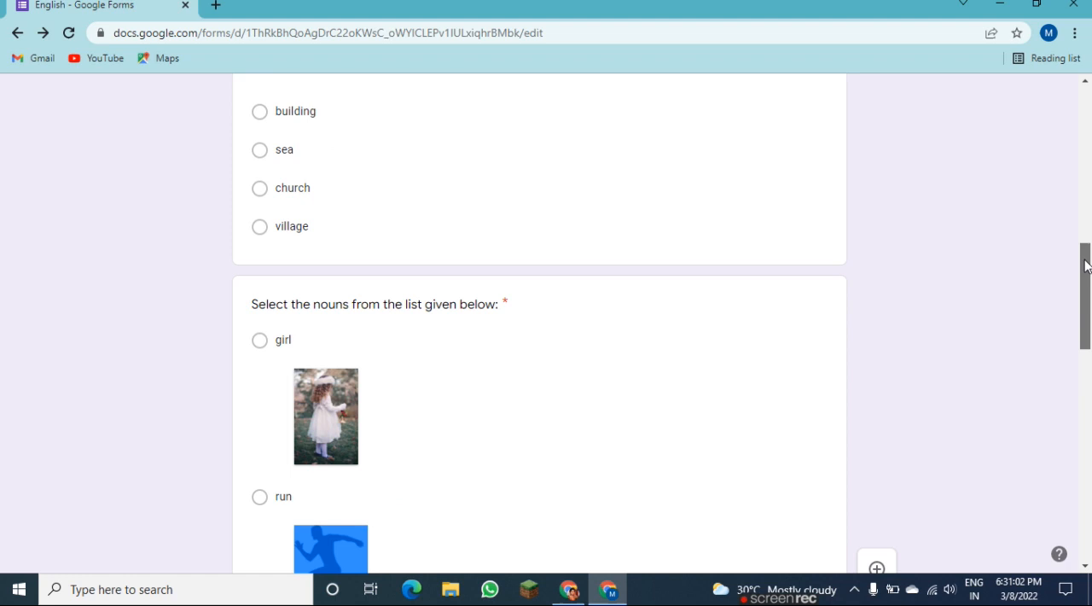
left_click(531, 372)
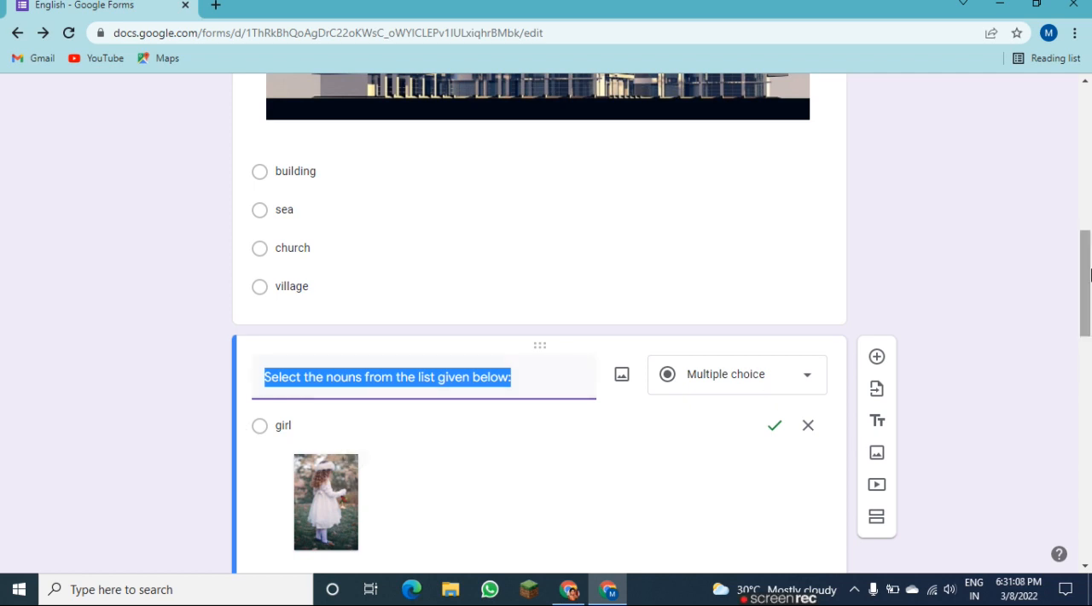
left_click_drag(1086, 273, 1086, 94)
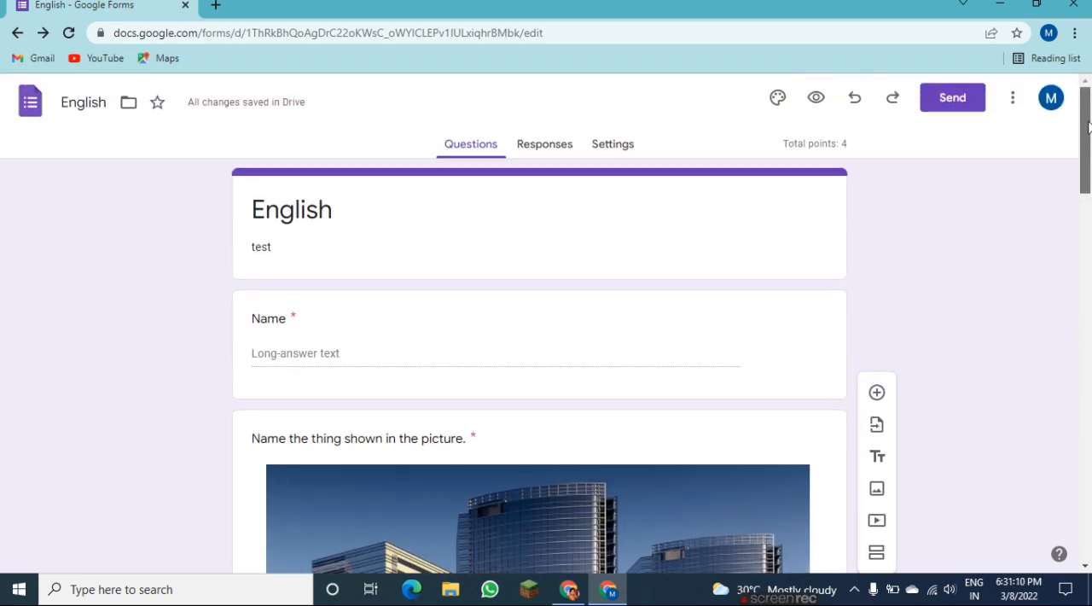
left_click(814, 100)
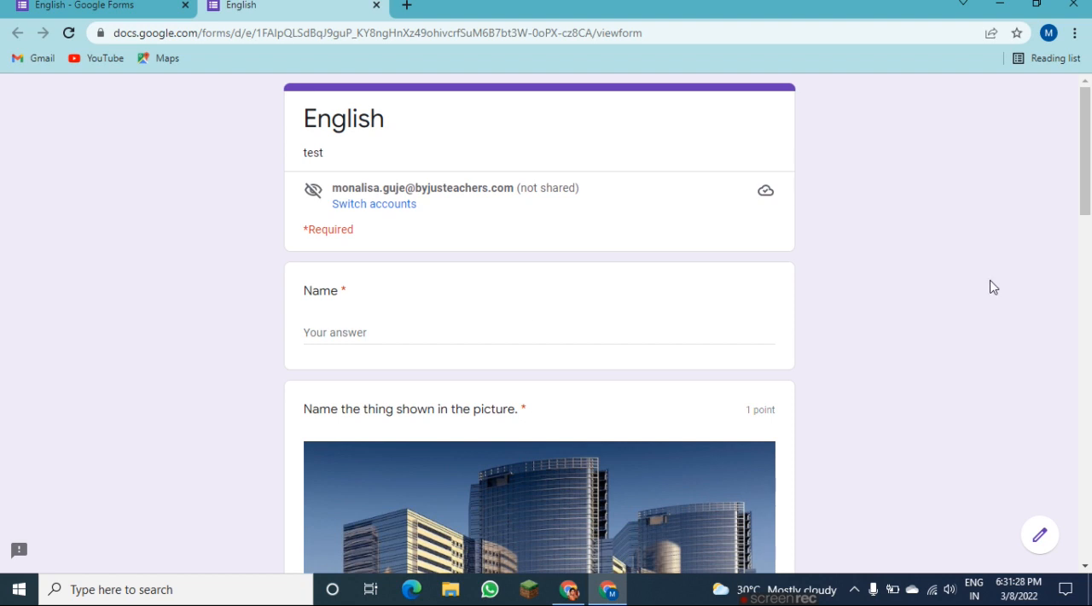
In the preview, answer the picture question with "building" and choose "girl" in the nouns question.
left_click_drag(1083, 152, 1084, 223)
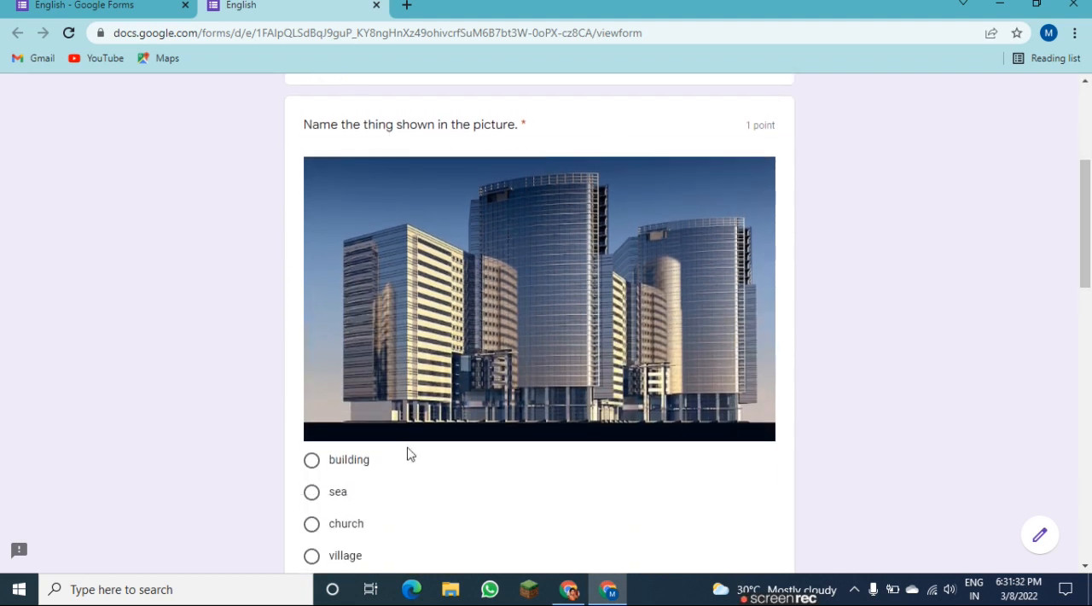
scroll(1088, 259, "down", 3)
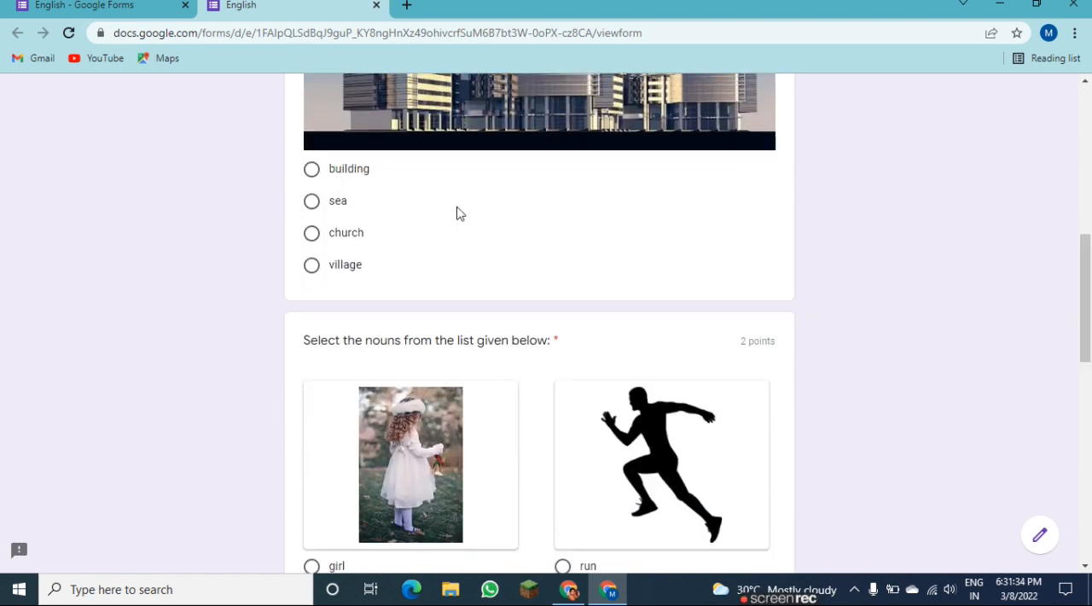
left_click(311, 169)
left_click_drag(1089, 290, 1089, 339)
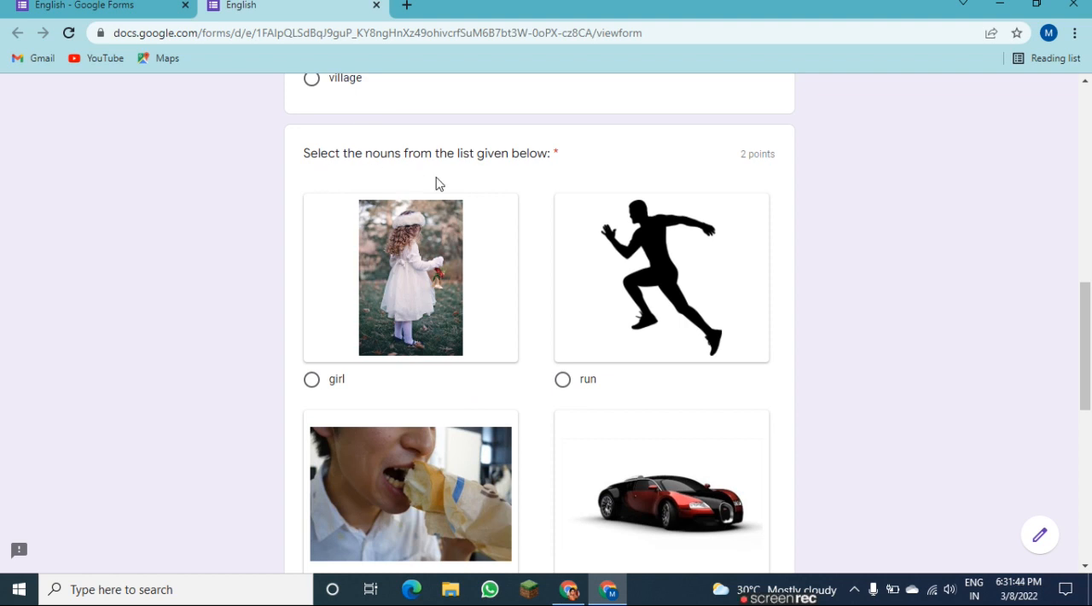
left_click(312, 380)
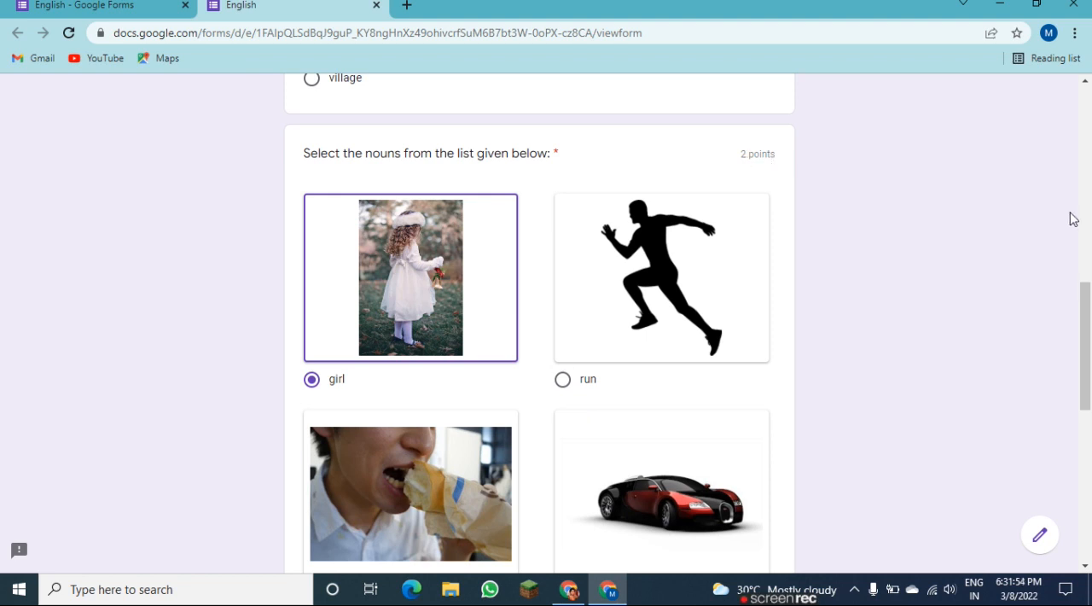
In the preview, answer the video question with "nouns" and try choosing both "car" and "girl" in the nouns question.
scroll(1083, 342, "down", 3)
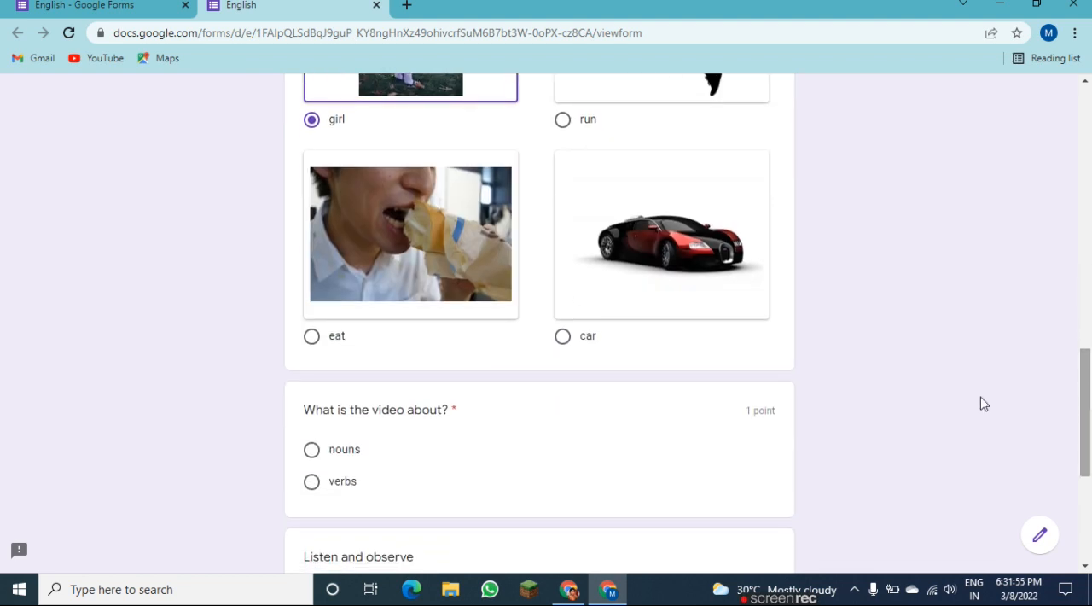
left_click(561, 337)
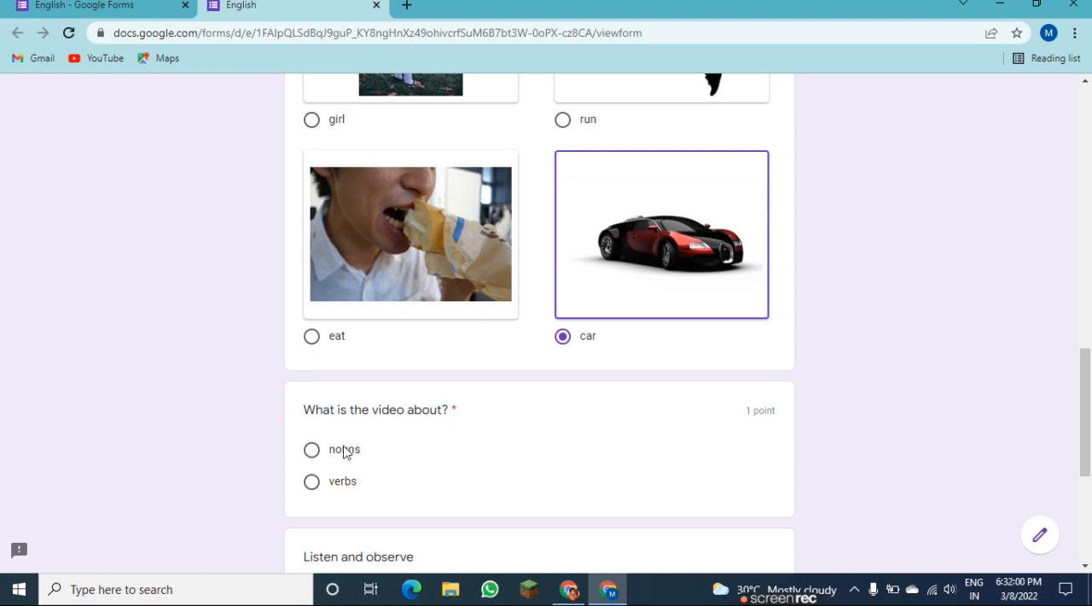
left_click(311, 451)
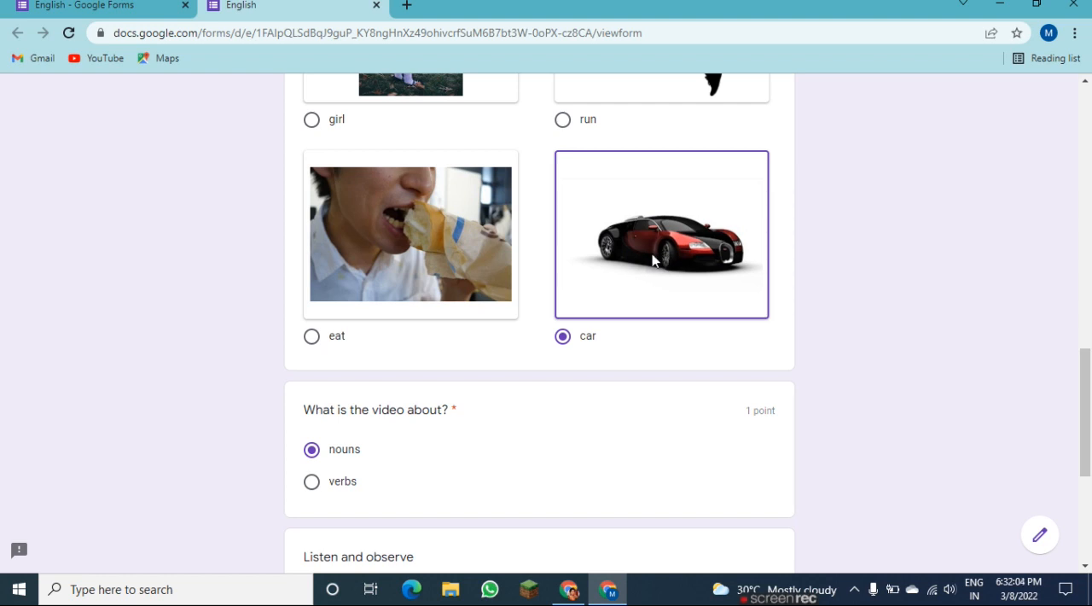
left_click_drag(1084, 427, 1087, 369)
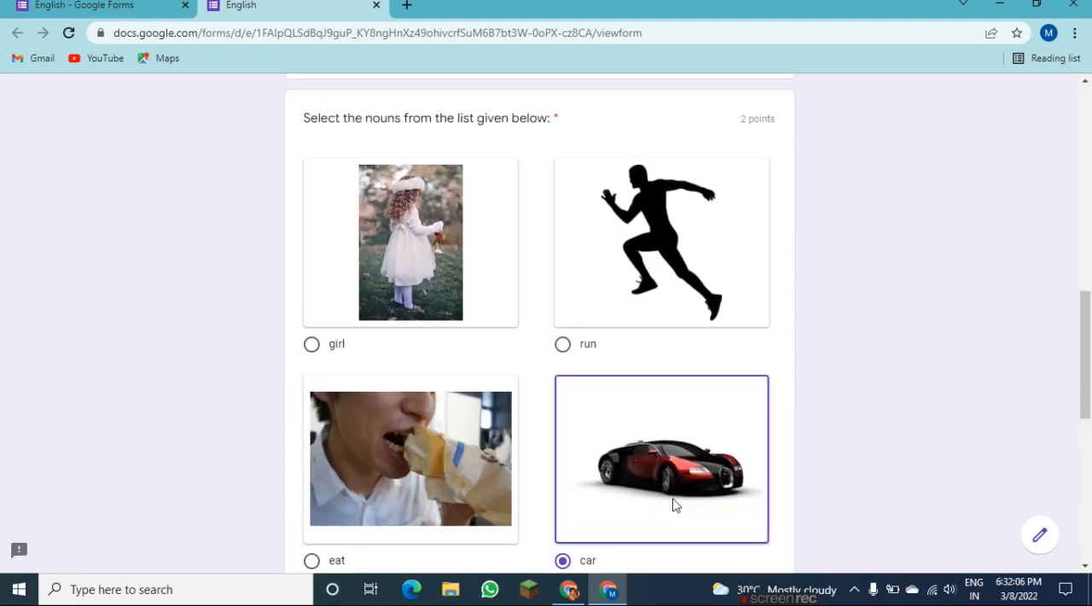
left_click(311, 345)
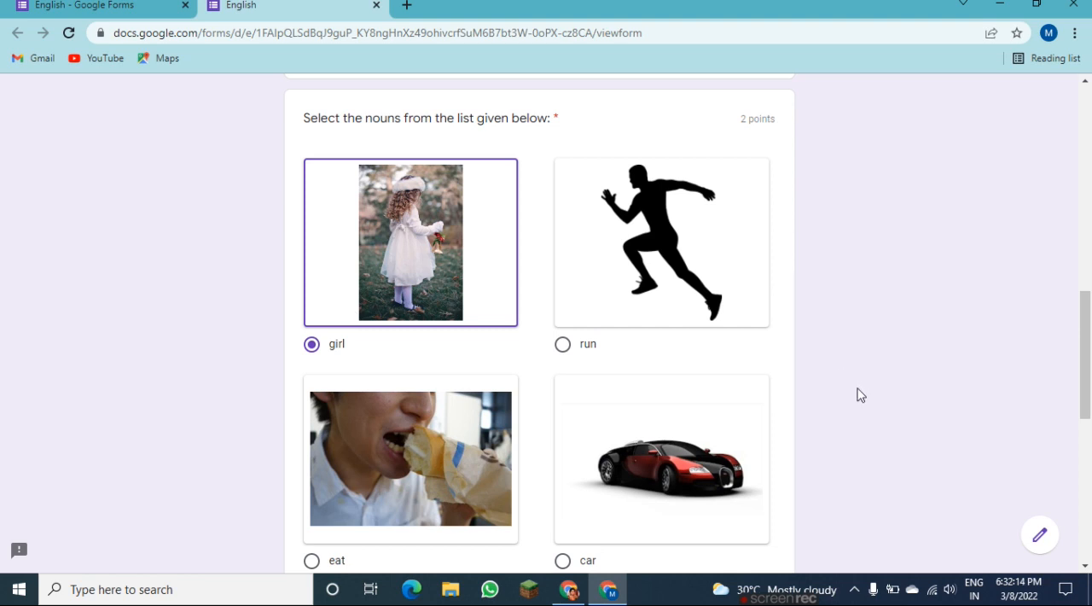
Return to editing the English form and change the "Select the nouns from the list given below:" question type to Checkboxes.
left_click(1040, 535)
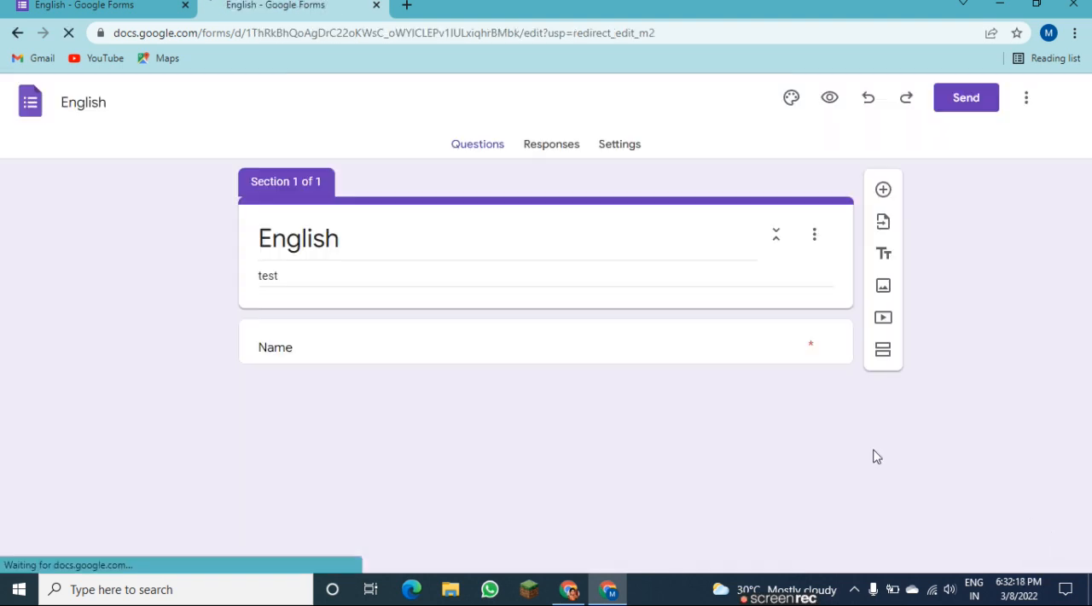
left_click_drag(1089, 205, 1090, 352)
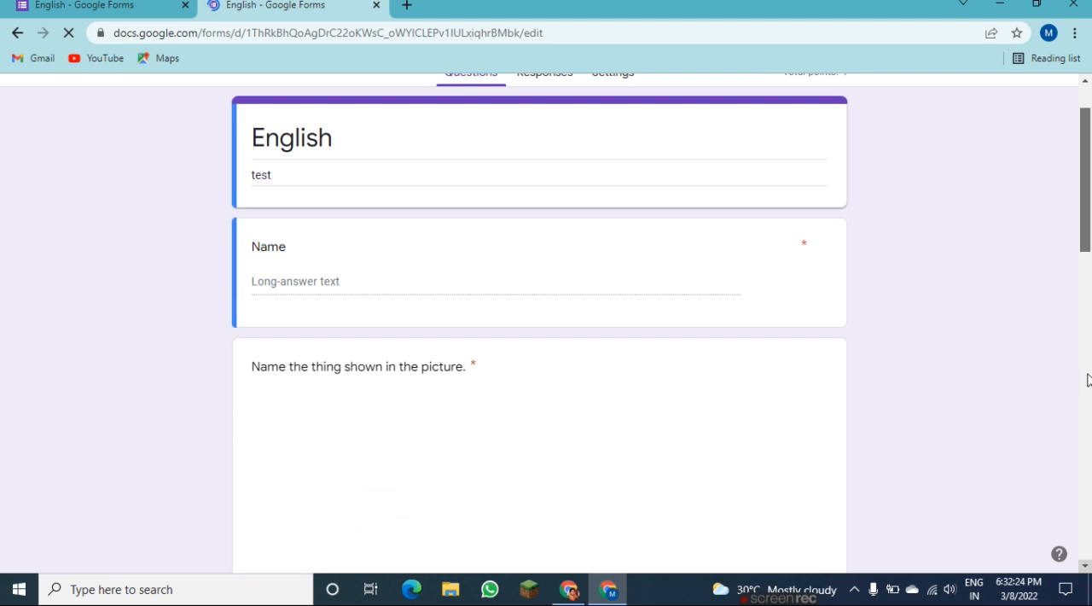
scroll(1088, 204, "down", 6)
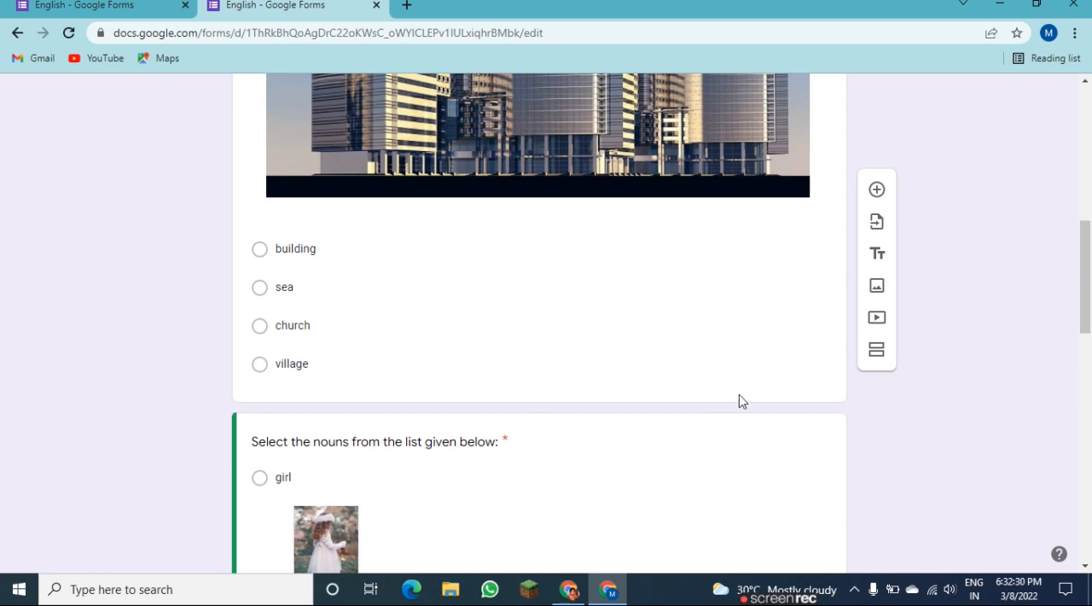
left_click(762, 439)
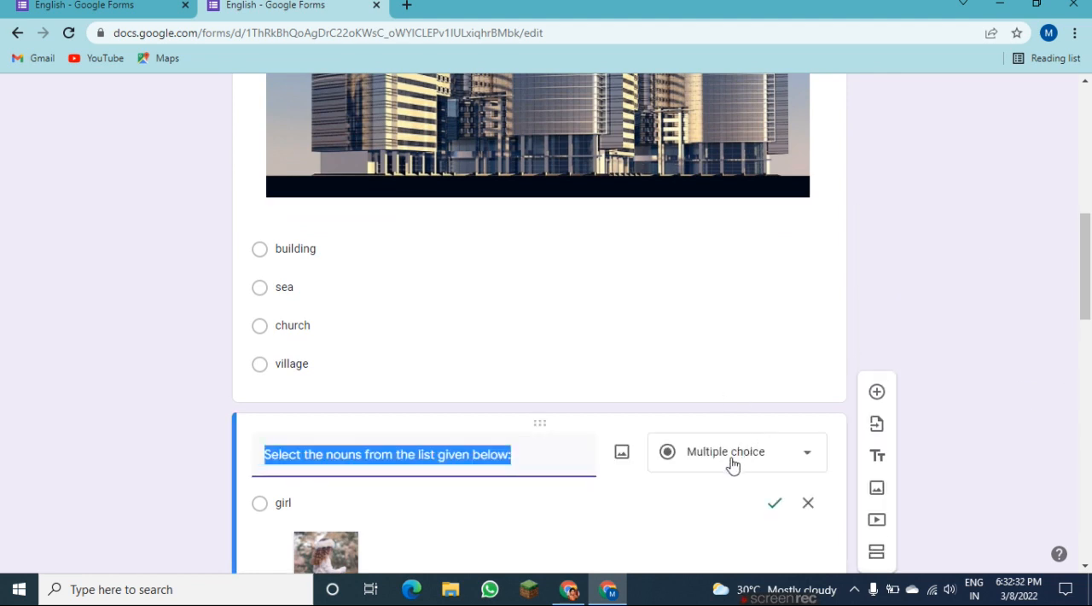
left_click(731, 464)
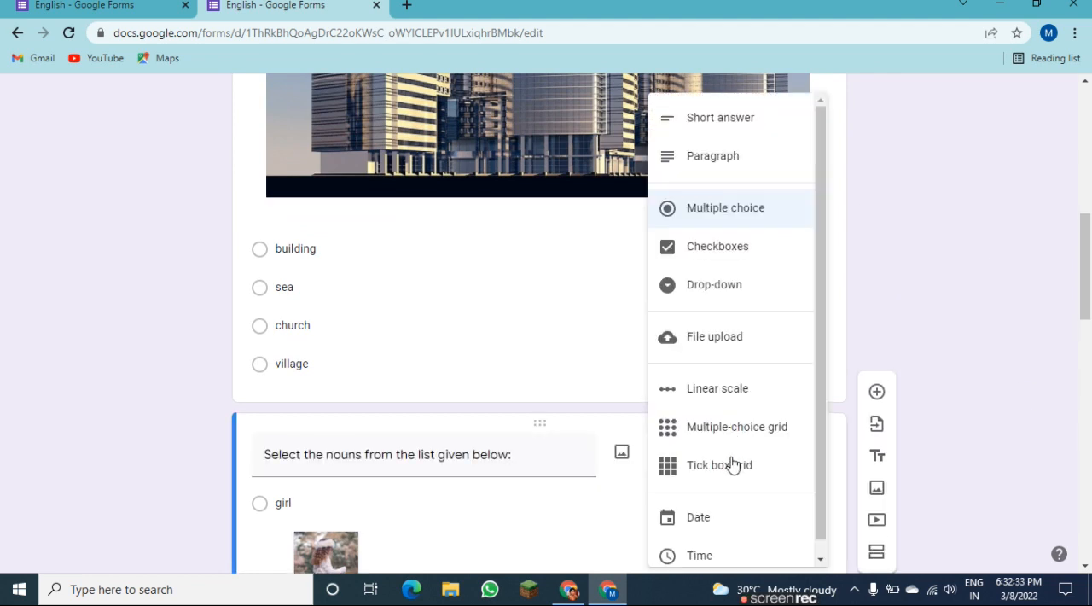
left_click(740, 248)
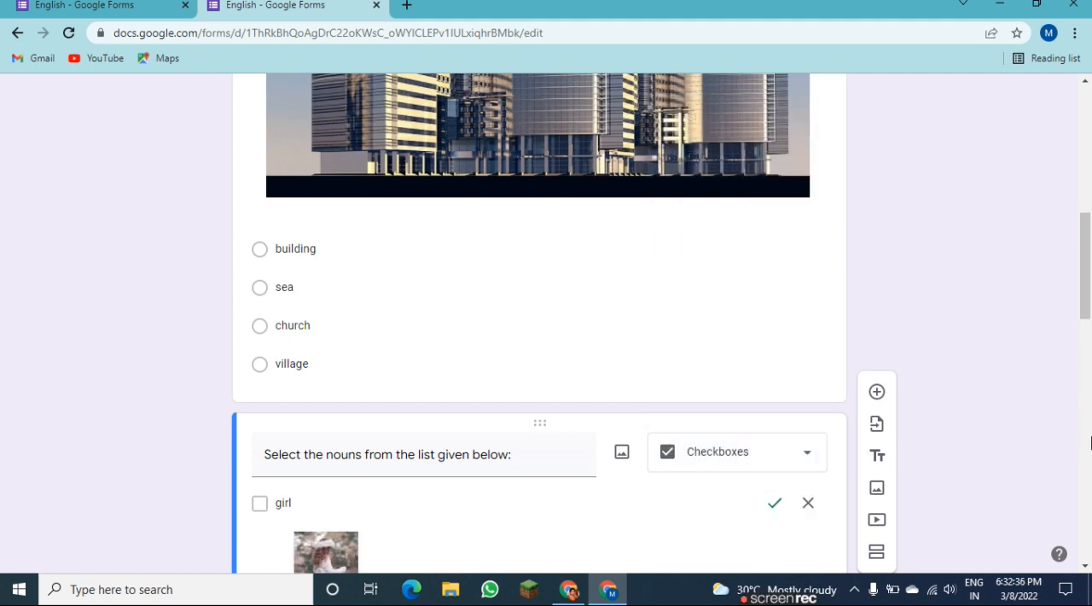
Preview the form again and tick "car" in addition to "girl" in the nouns question.
left_click_drag(1089, 313, 1083, 8)
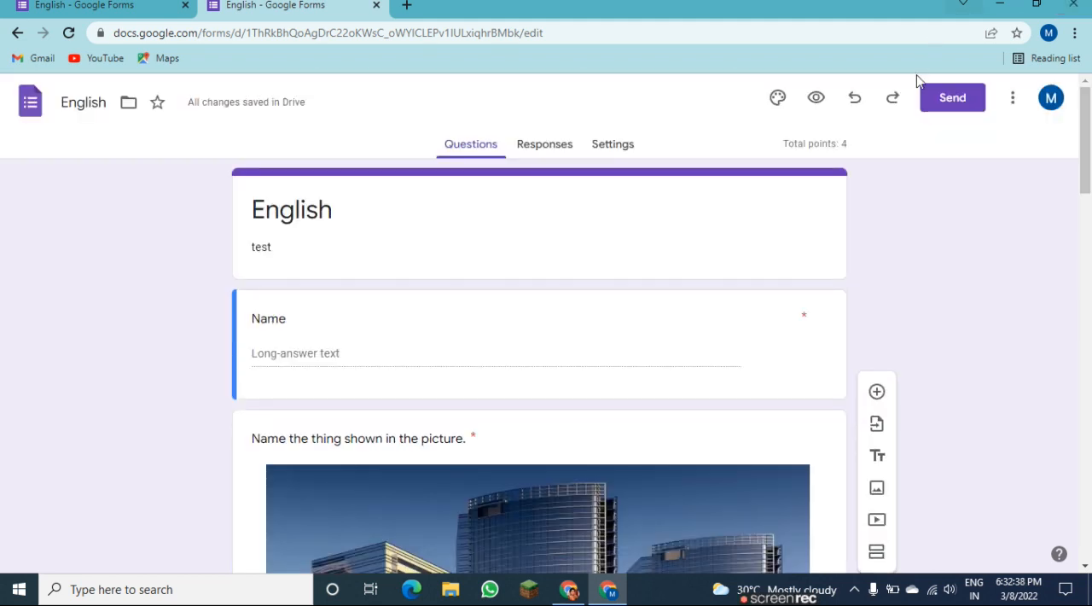
left_click(816, 99)
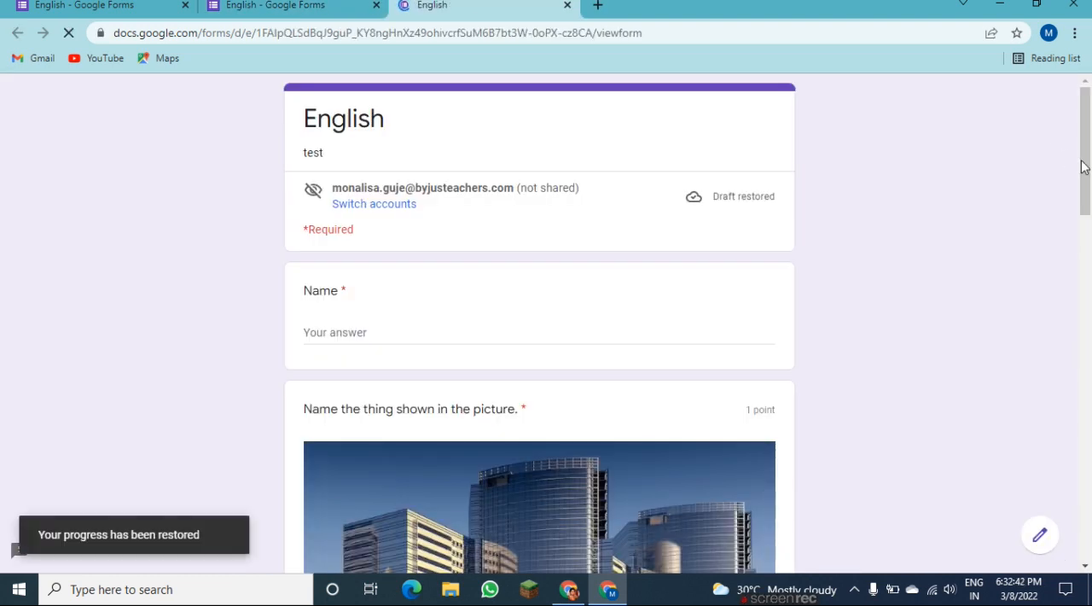
left_click(1086, 475)
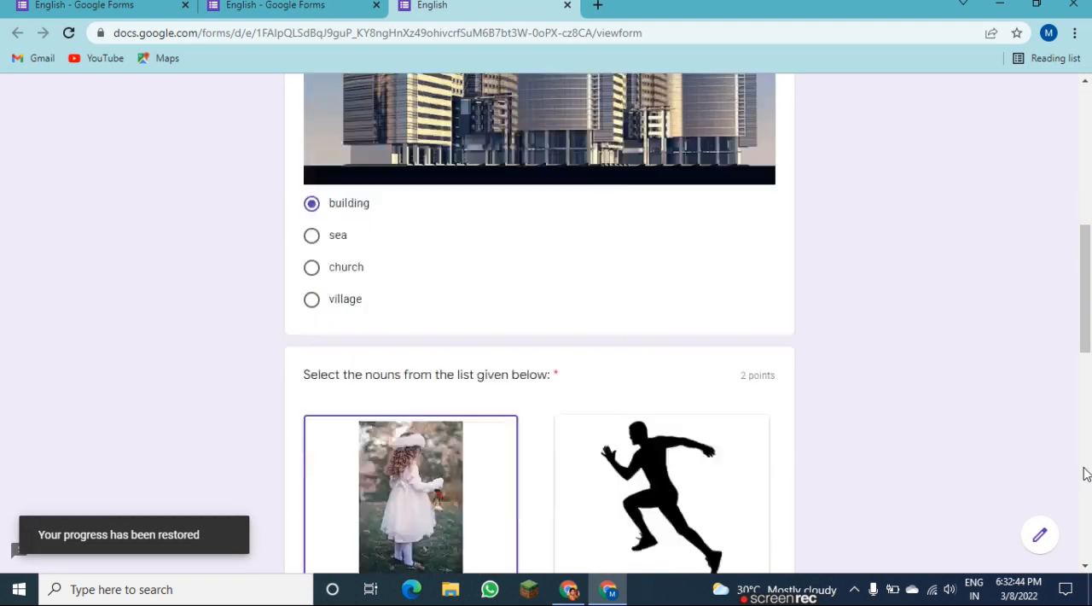
left_click(1086, 474)
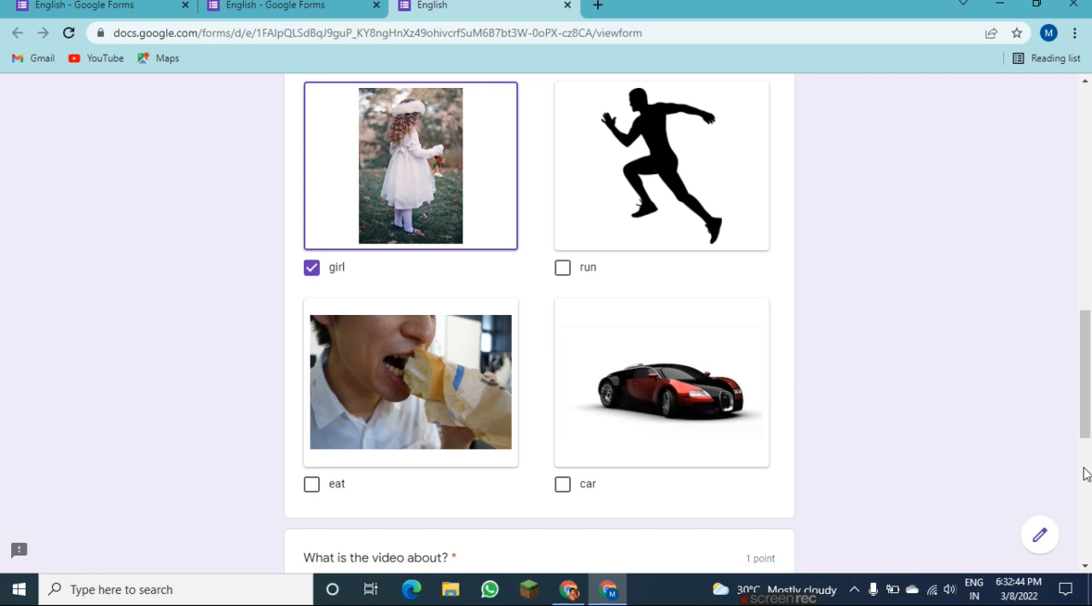
left_click(563, 485)
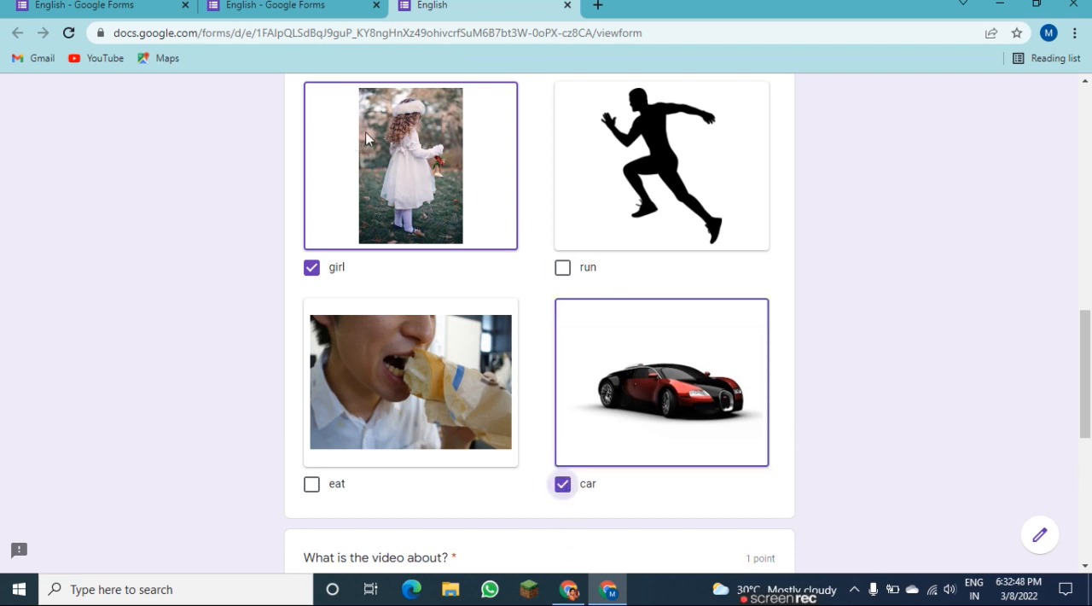
Play the embedded "Listen and observe" video in the preview briefly and pause it.
left_click(1088, 461)
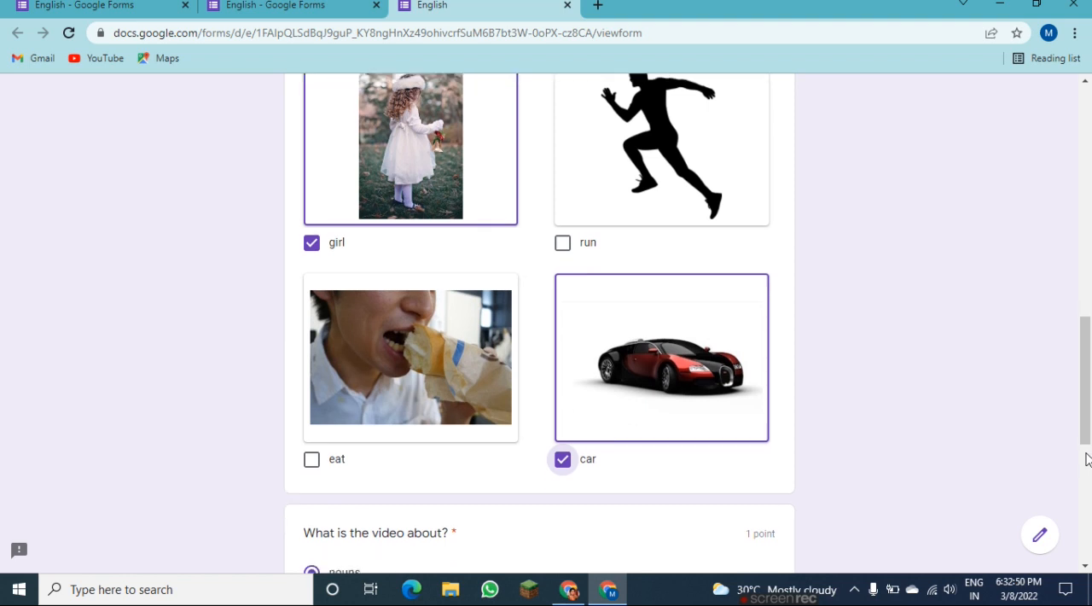
mouse_move(1091, 448)
left_mouse_down()
mouse_move(1090, 347)
mouse_move(1090, 457)
left_mouse_up()
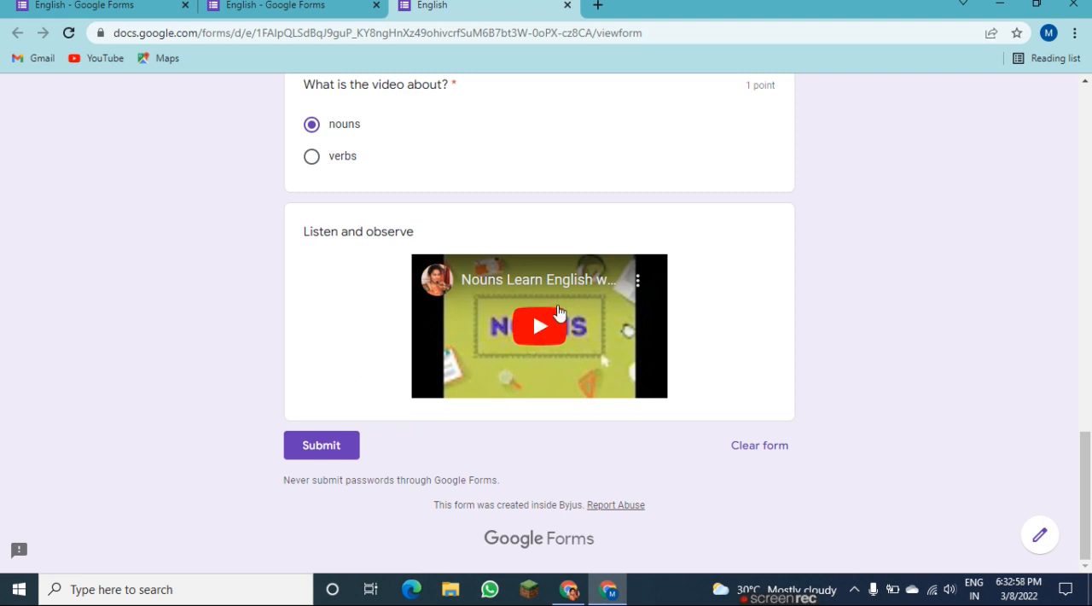
left_click(537, 330)
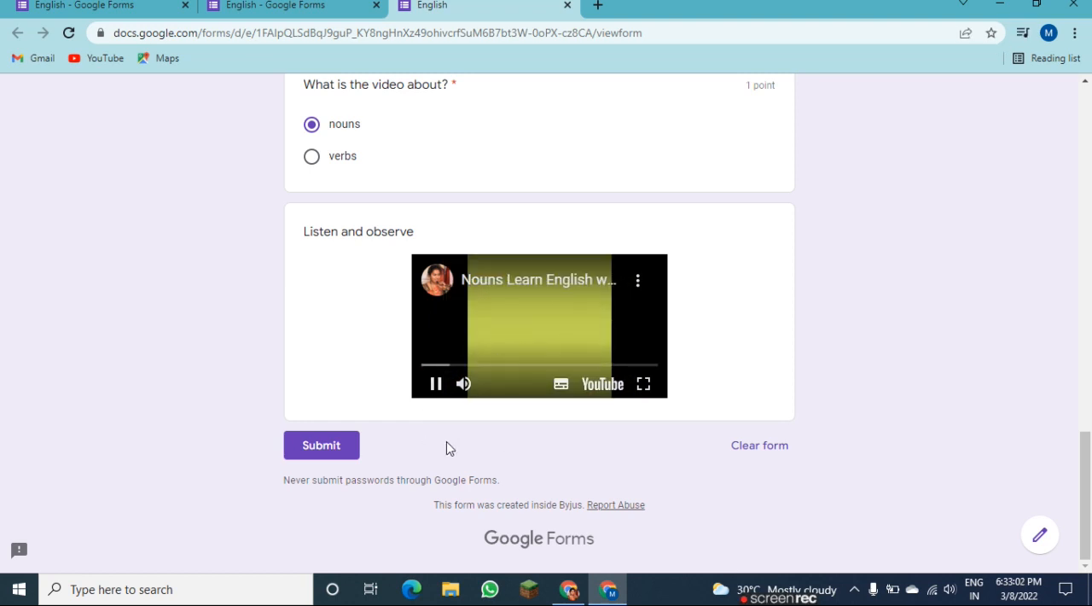
left_click(434, 385)
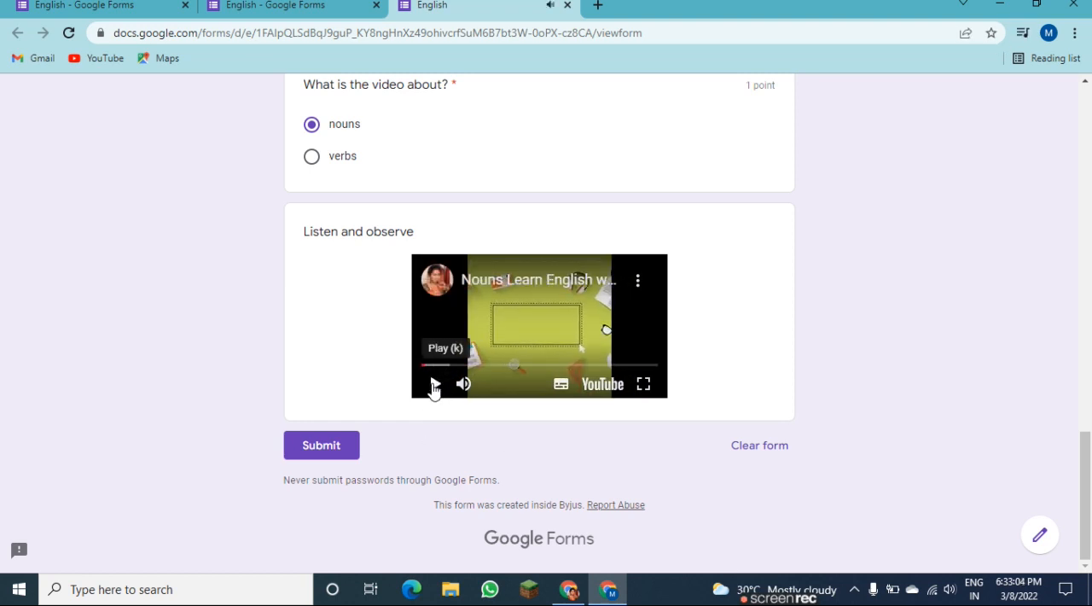
Look back over the quiz answers and try to submit the form with the Name field left blank.
left_click_drag(1090, 476, 1079, 135)
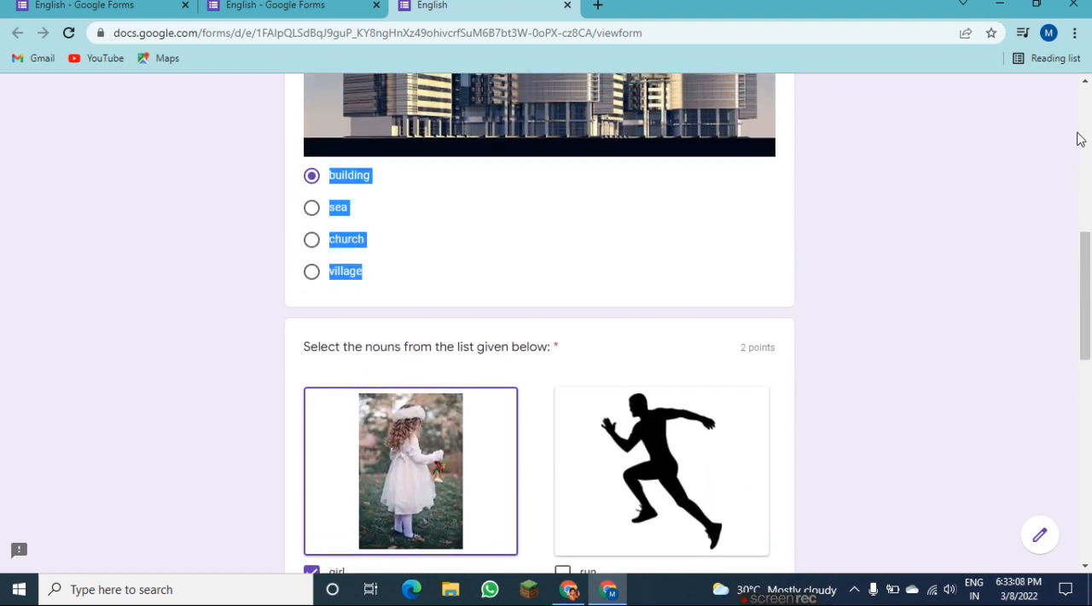
left_click(1080, 137)
left_click_drag(1088, 250, 1083, 2)
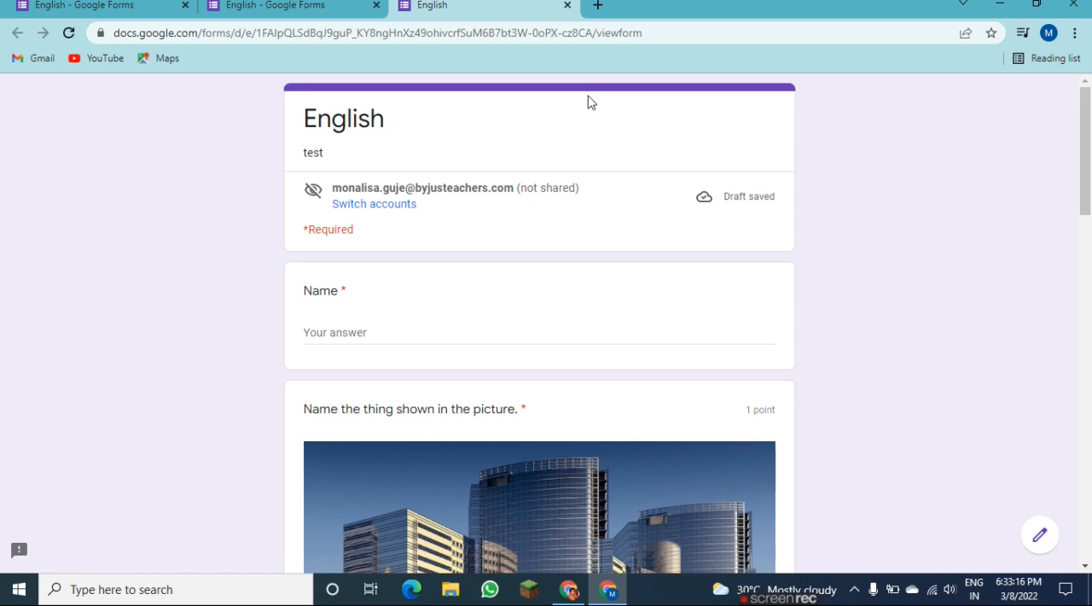
left_click_drag(1085, 161, 1088, 505)
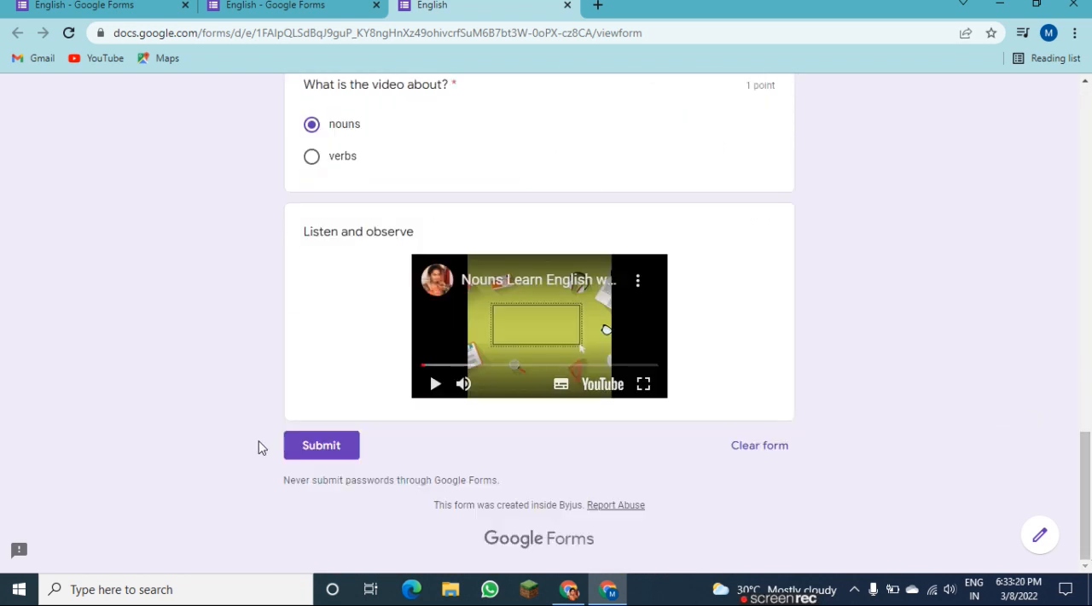
left_click(322, 451)
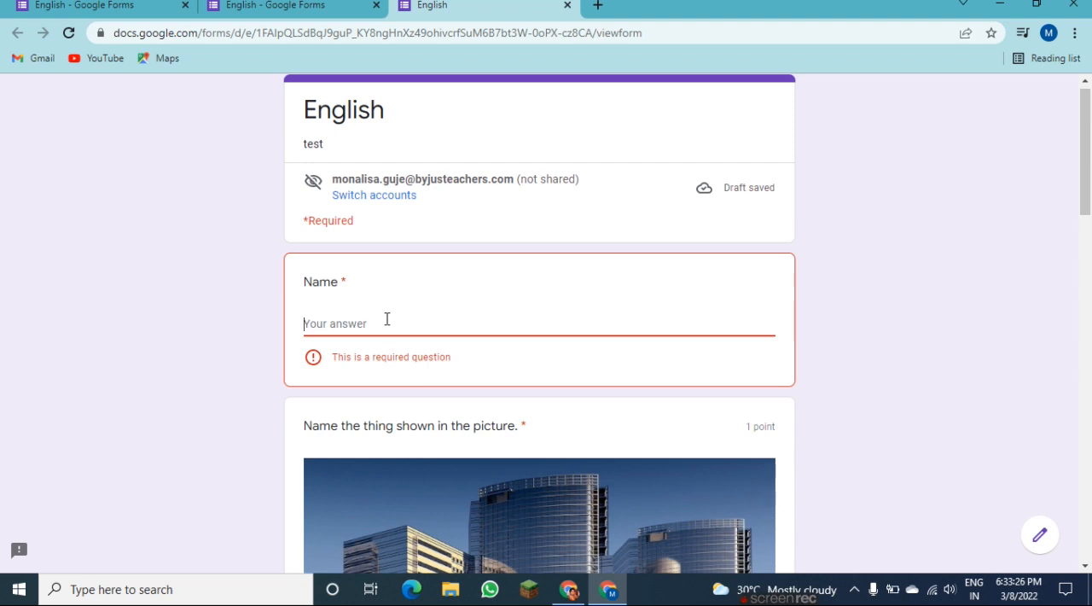
Enter "Test" as the answer to the Name question and submit the quiz.
type("Test")
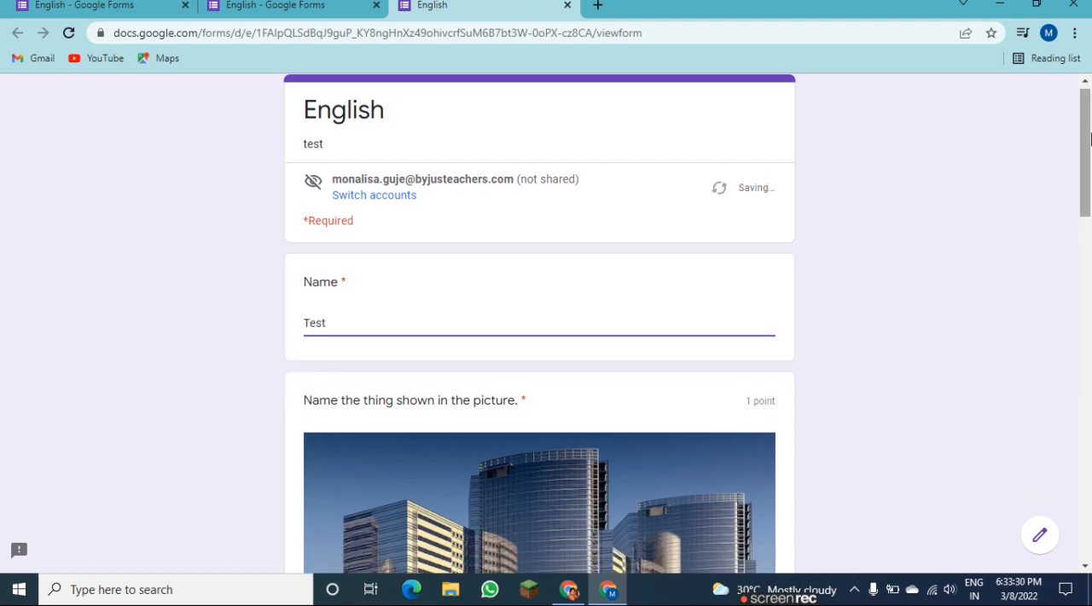
left_click_drag(1087, 138, 1087, 477)
left_click(342, 453)
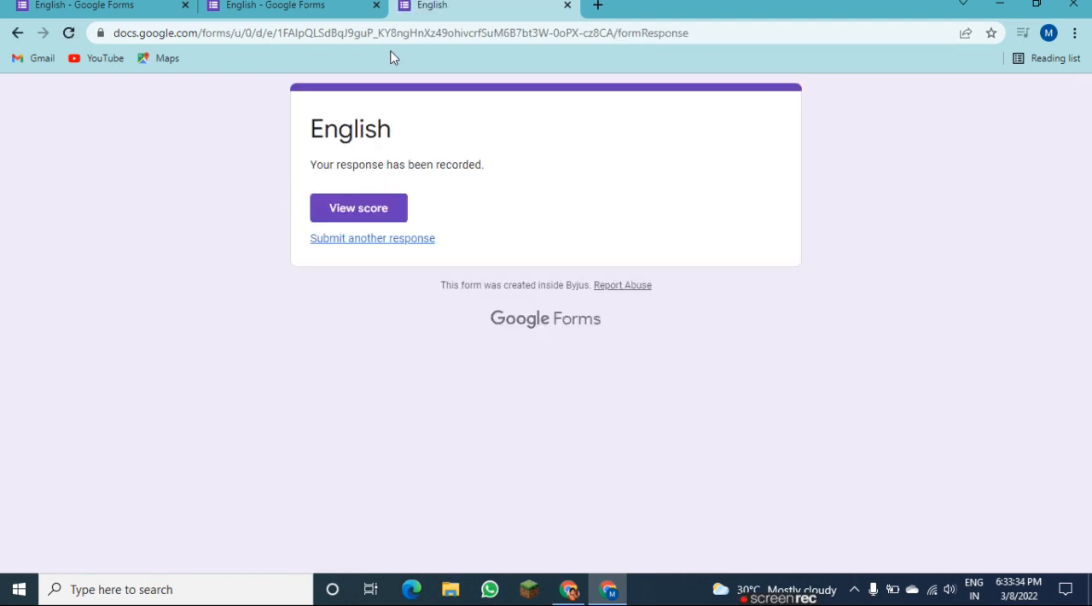
View the score of the submitted quiz, and examine the response summary and points distribution in the form editor.
left_click(346, 208)
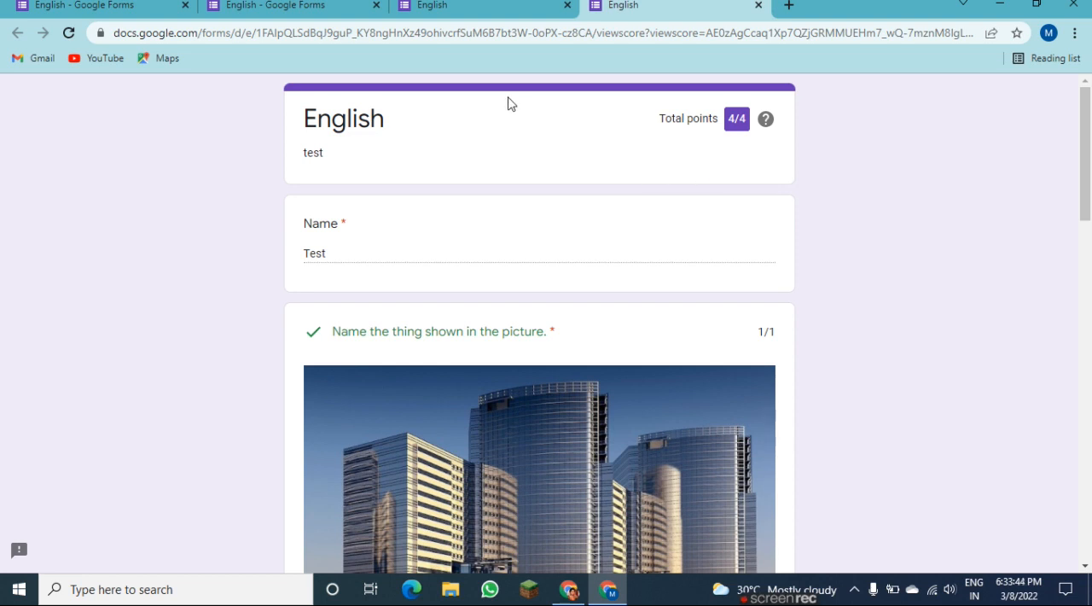
left_click(307, 12)
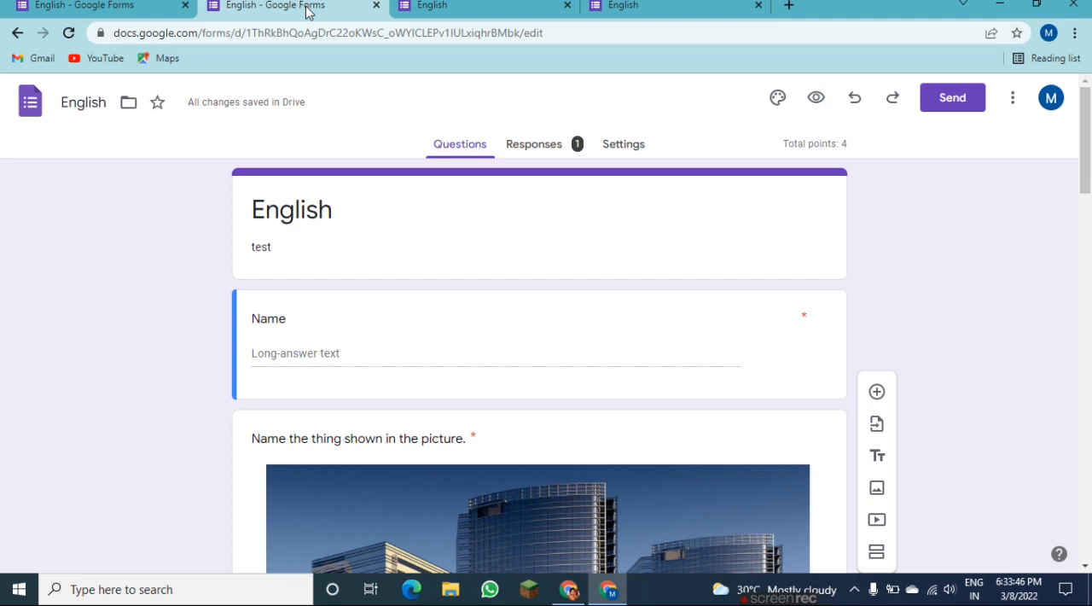
left_click(540, 147)
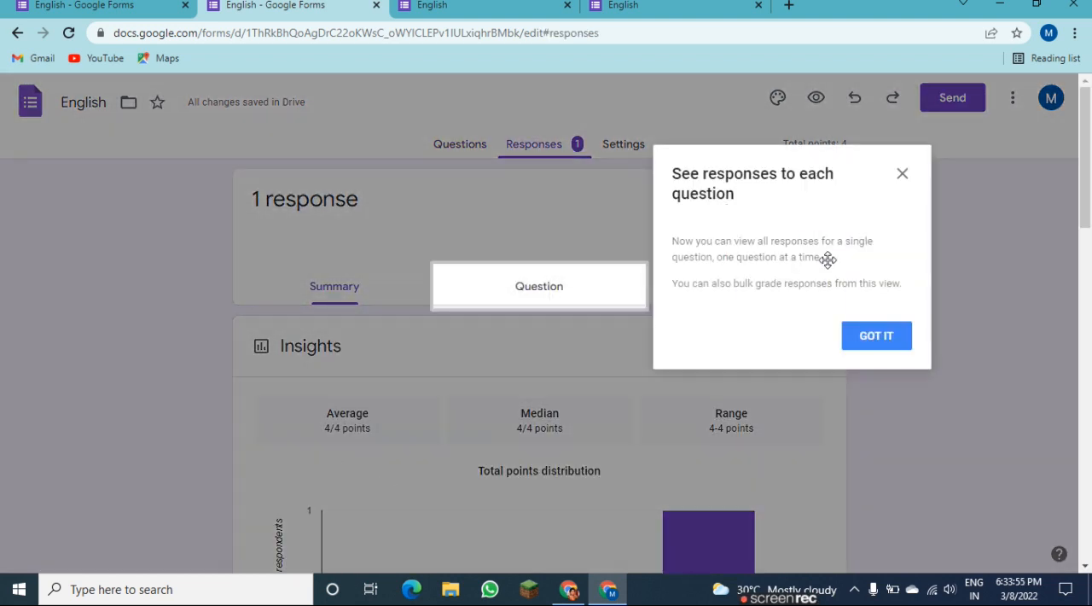
left_click(902, 174)
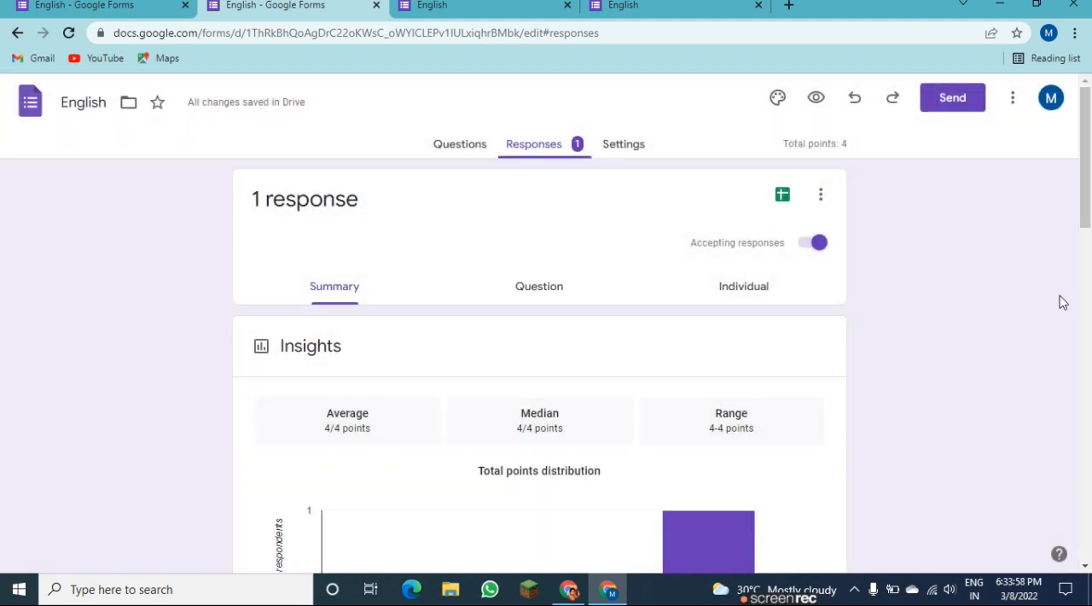
scroll(1086, 302, "down", 3)
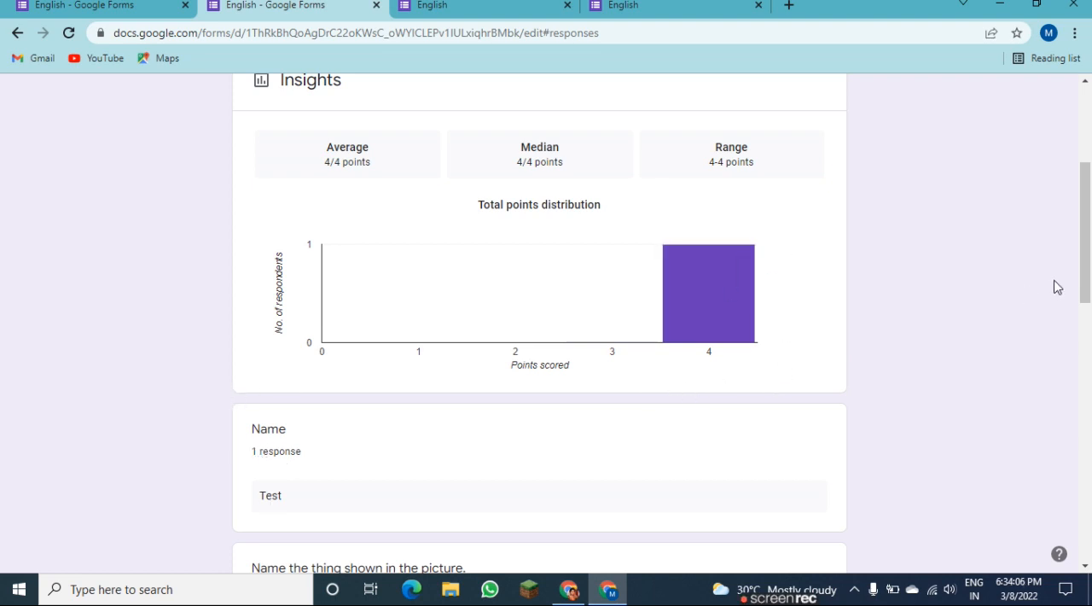
Create a new spreadsheet named "English (Responses)" as the destination for the form's responses.
left_click_drag(1086, 249, 1087, 143)
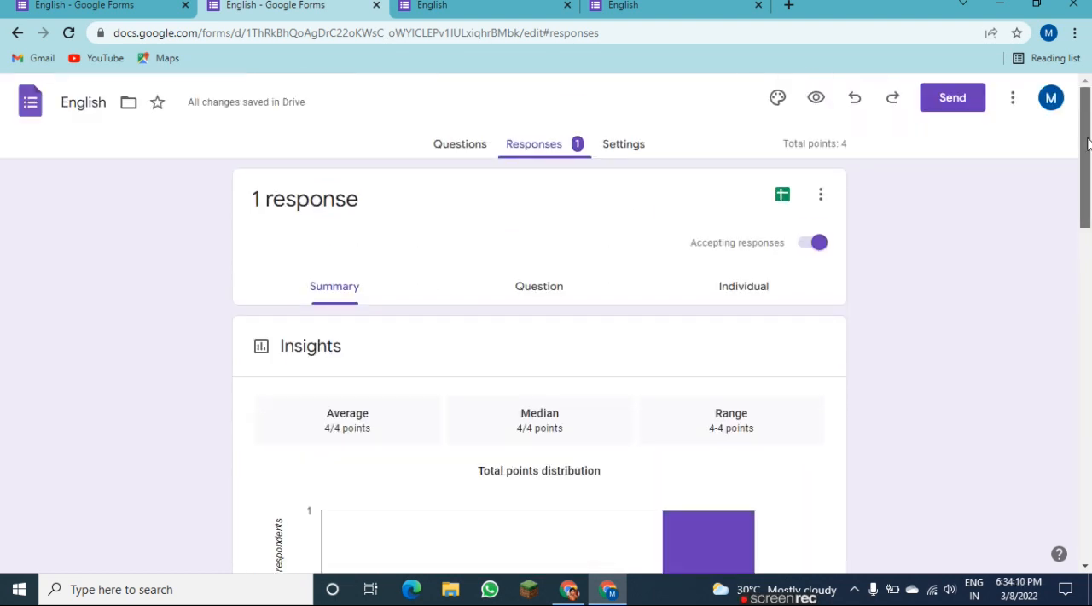
left_click(787, 202)
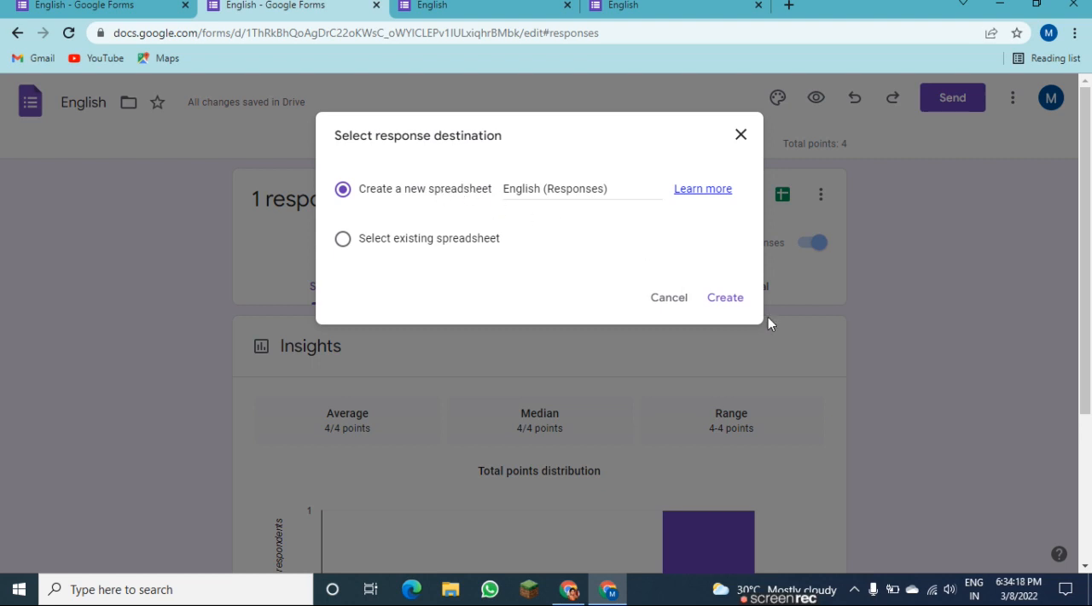
left_click(739, 305)
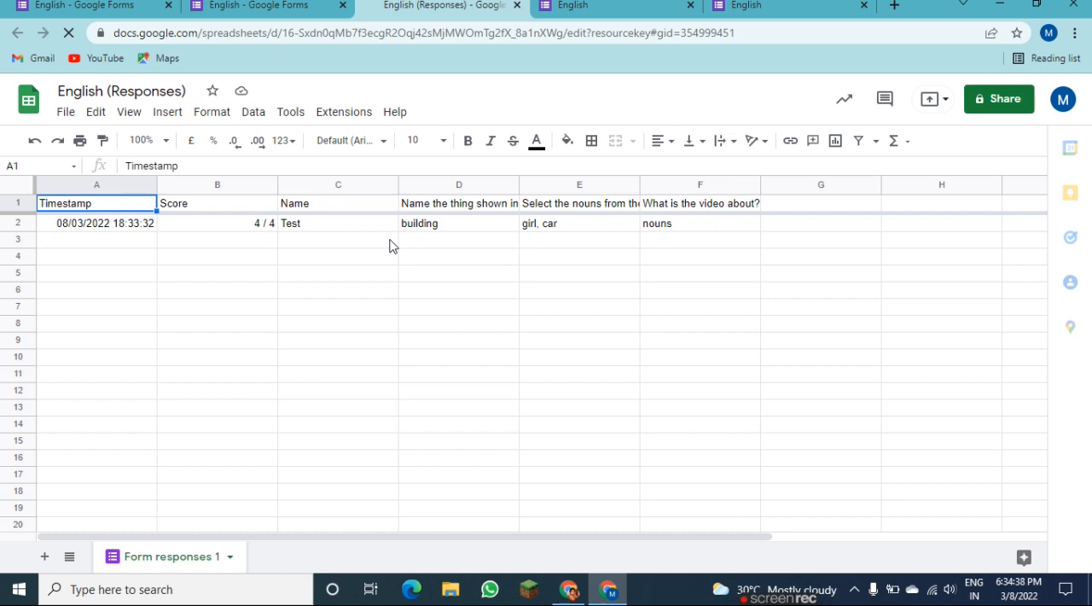
Return to the form's response summary and examine the answer charts down to the video question.
left_click(305, 10)
left_click_drag(1090, 165, 1089, 501)
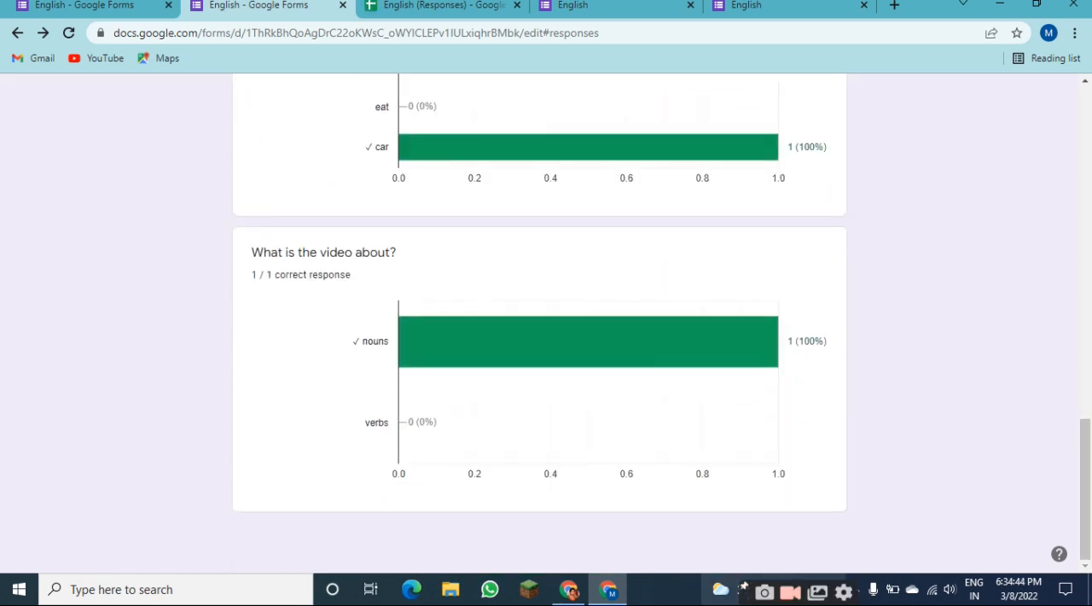